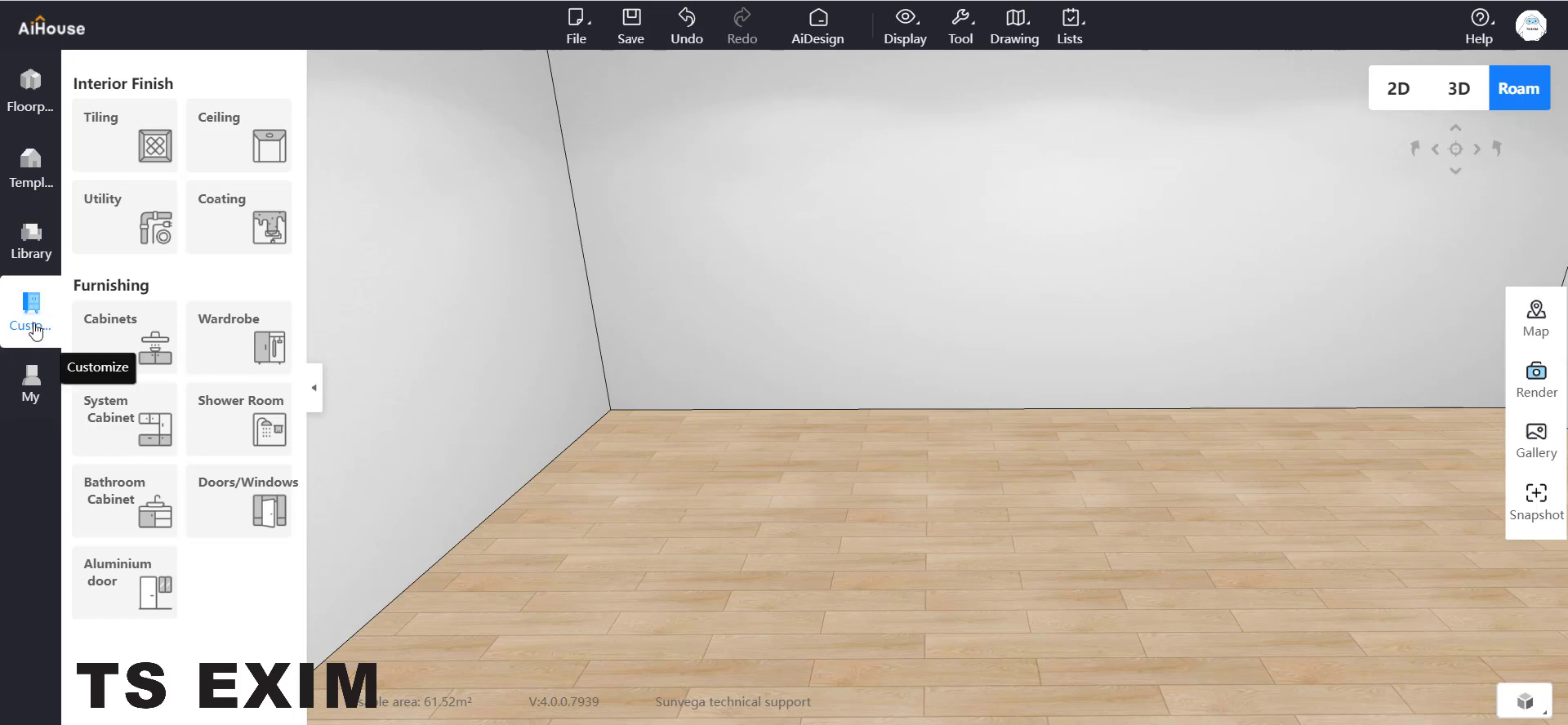
Step: Open the room's floor for custom tiling
{"action": "left_click", "coordinate": [130, 126]}
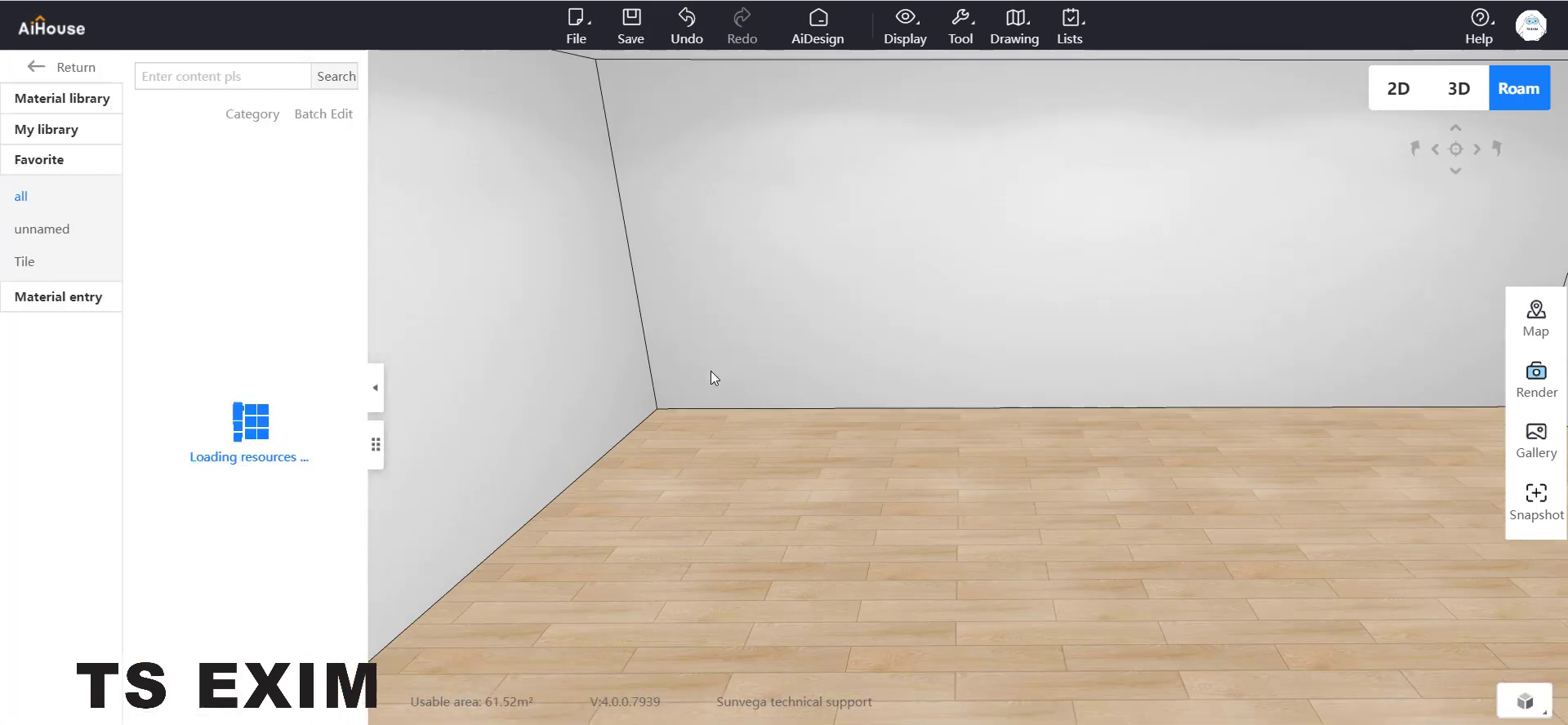
{"action": "left_click", "coordinate": [821, 598]}
{"action": "double_click", "coordinate": [976, 511]}
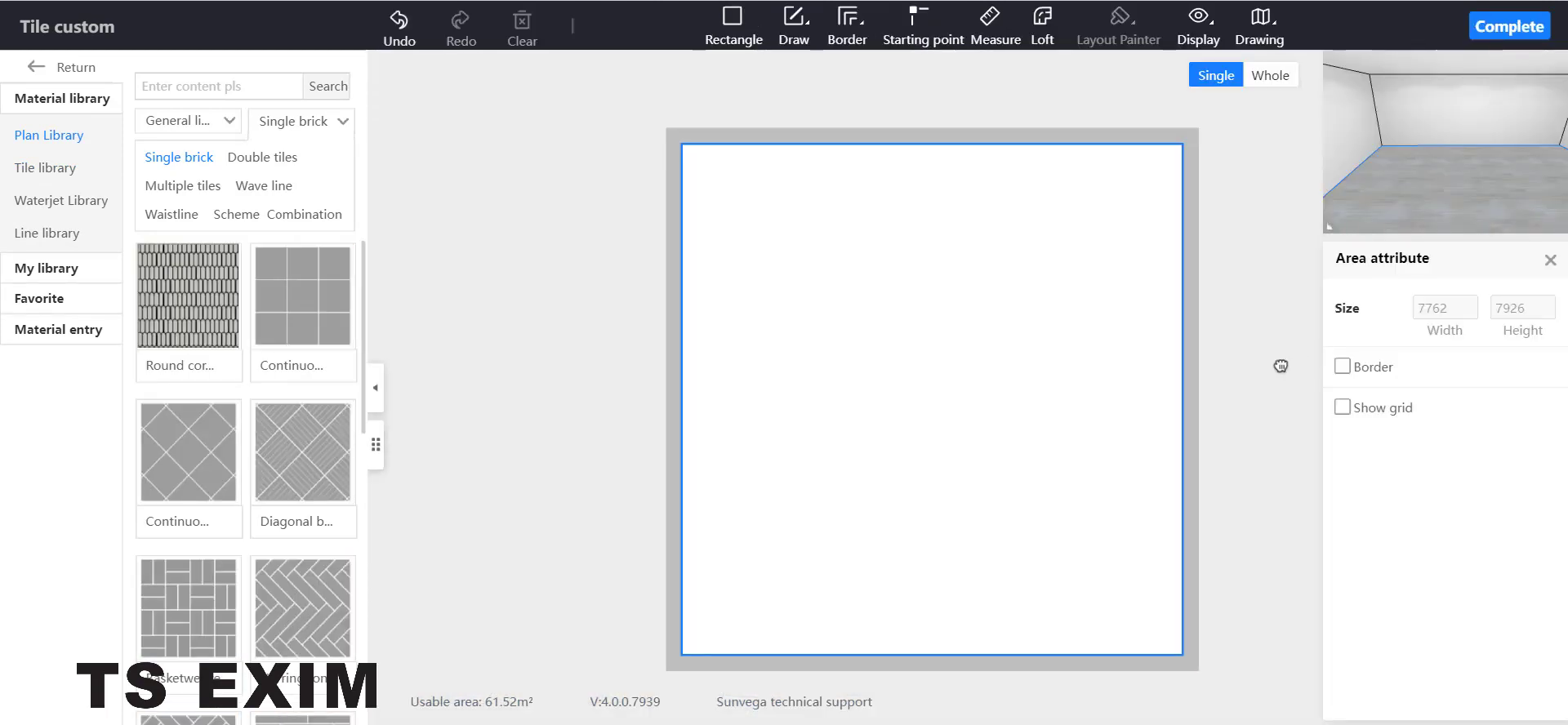
{"action": "left_click", "coordinate": [1183, 49]}
{"action": "left_click", "coordinate": [1188, 49]}
{"action": "left_click", "coordinate": [1187, 50]}
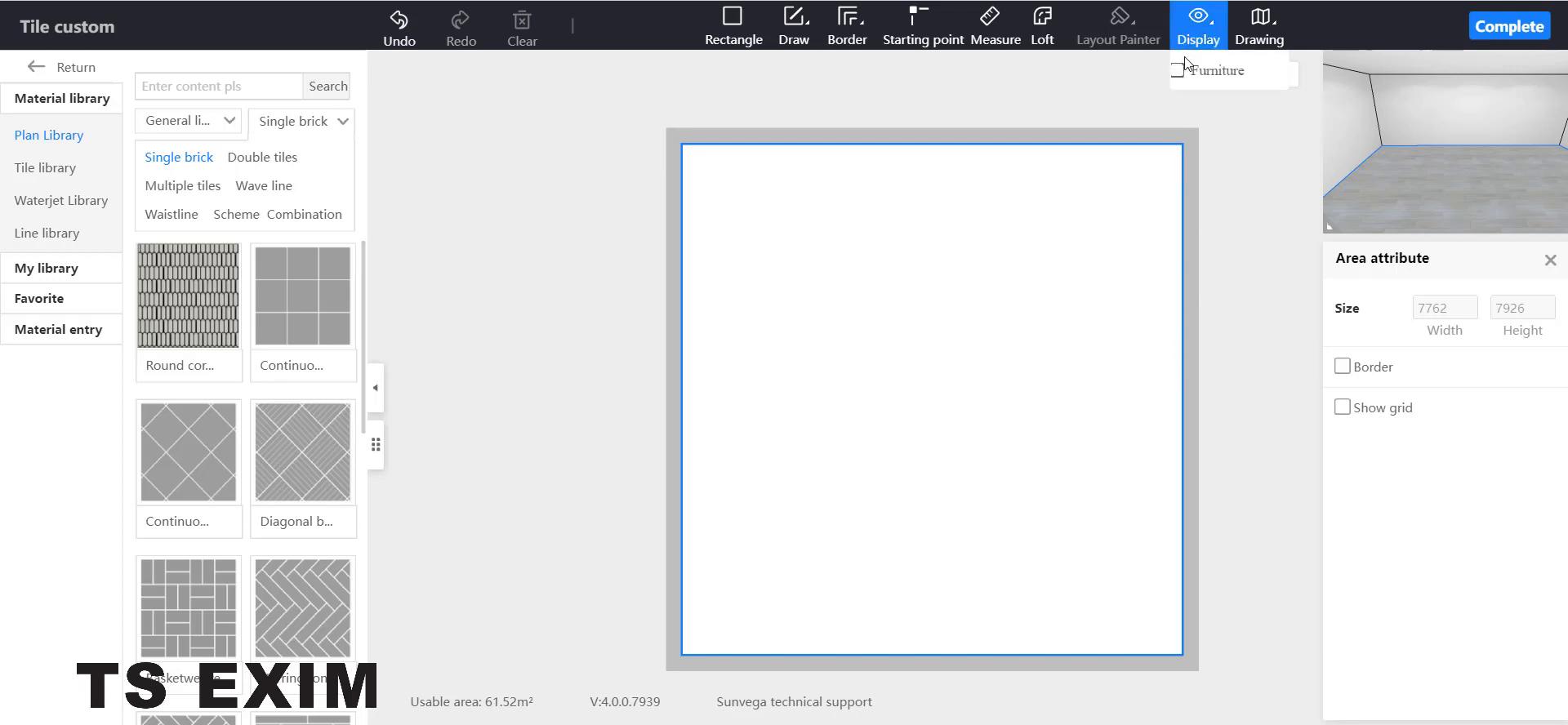
{"action": "left_click", "coordinate": [1177, 69]}
{"action": "left_click", "coordinate": [1177, 69]}
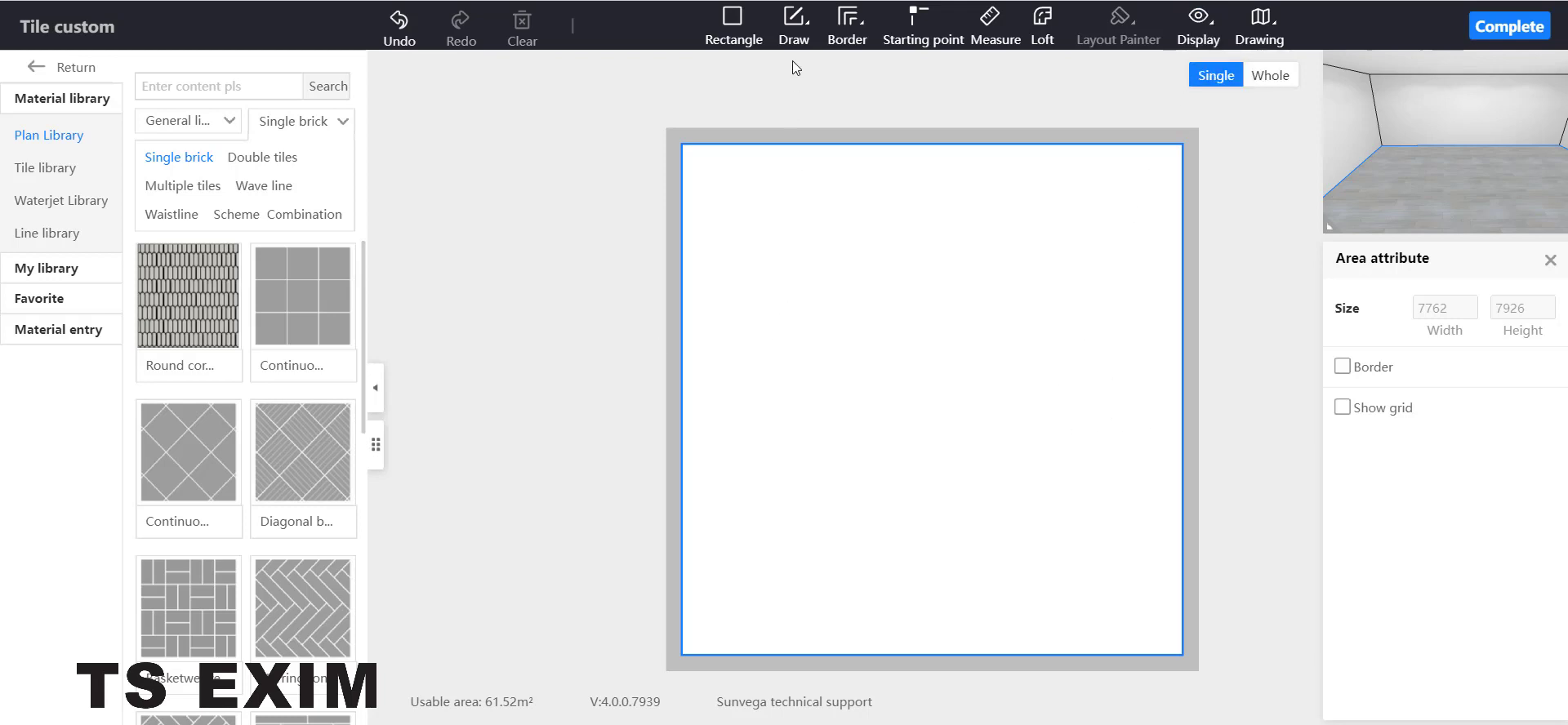
Step: Draw the first three sides of a hexagon in the floor's upper-left area, the top and both right sides, each 300 long
{"action": "left_click", "coordinate": [792, 36]}
{"action": "left_click", "coordinate": [802, 147]}
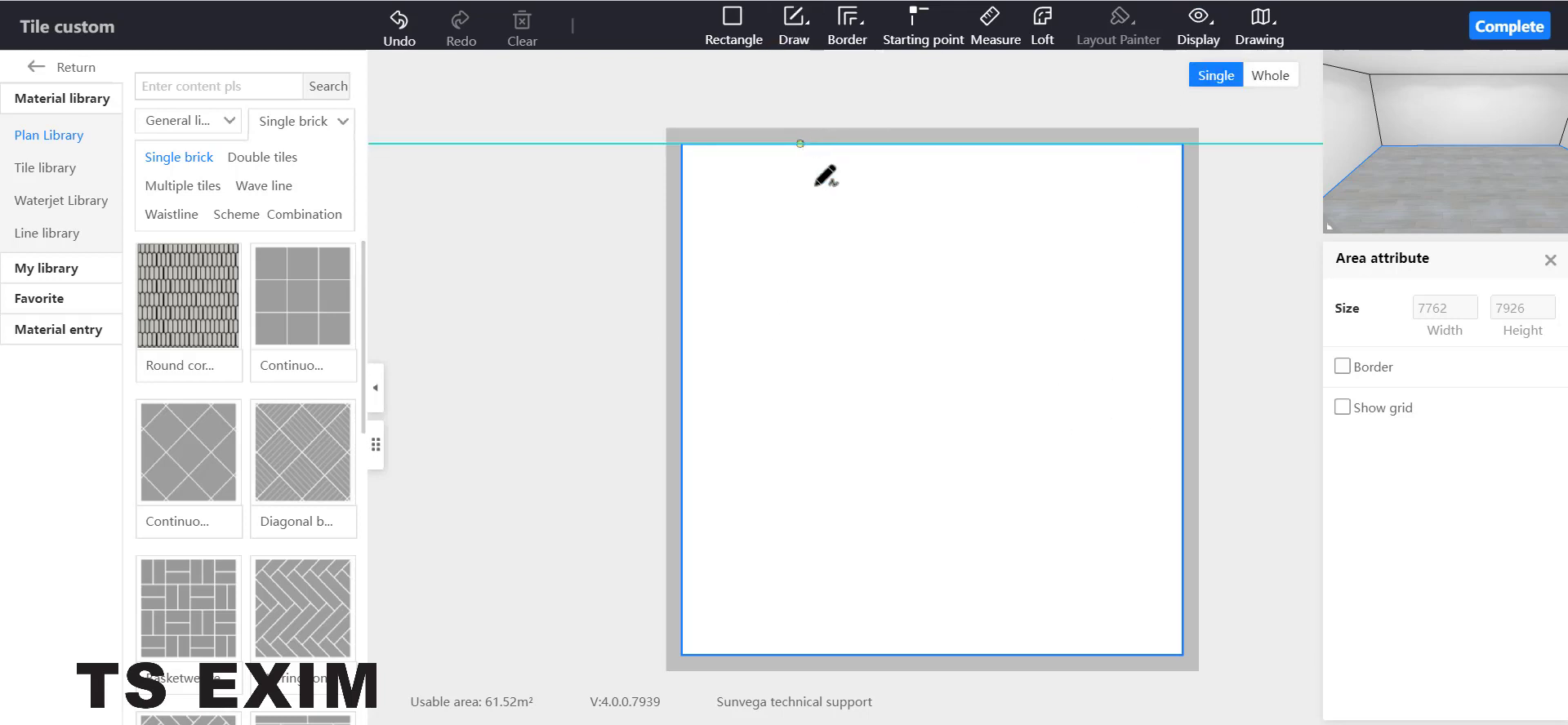
{"action": "scroll", "coordinate": [785, 168], "scroll_direction": "up", "scroll_amount": 3}
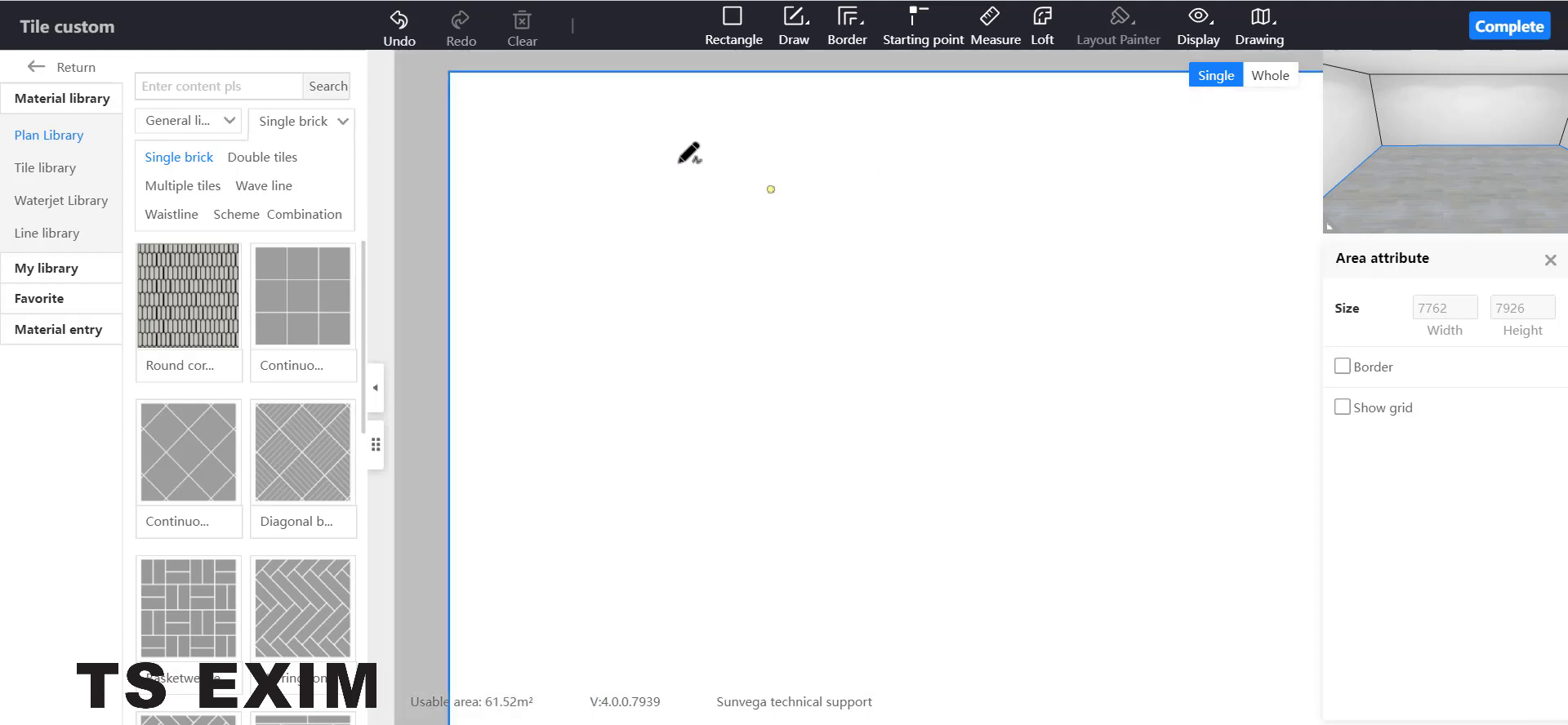
{"action": "left_click", "coordinate": [611, 144]}
{"action": "type", "text": "300"}
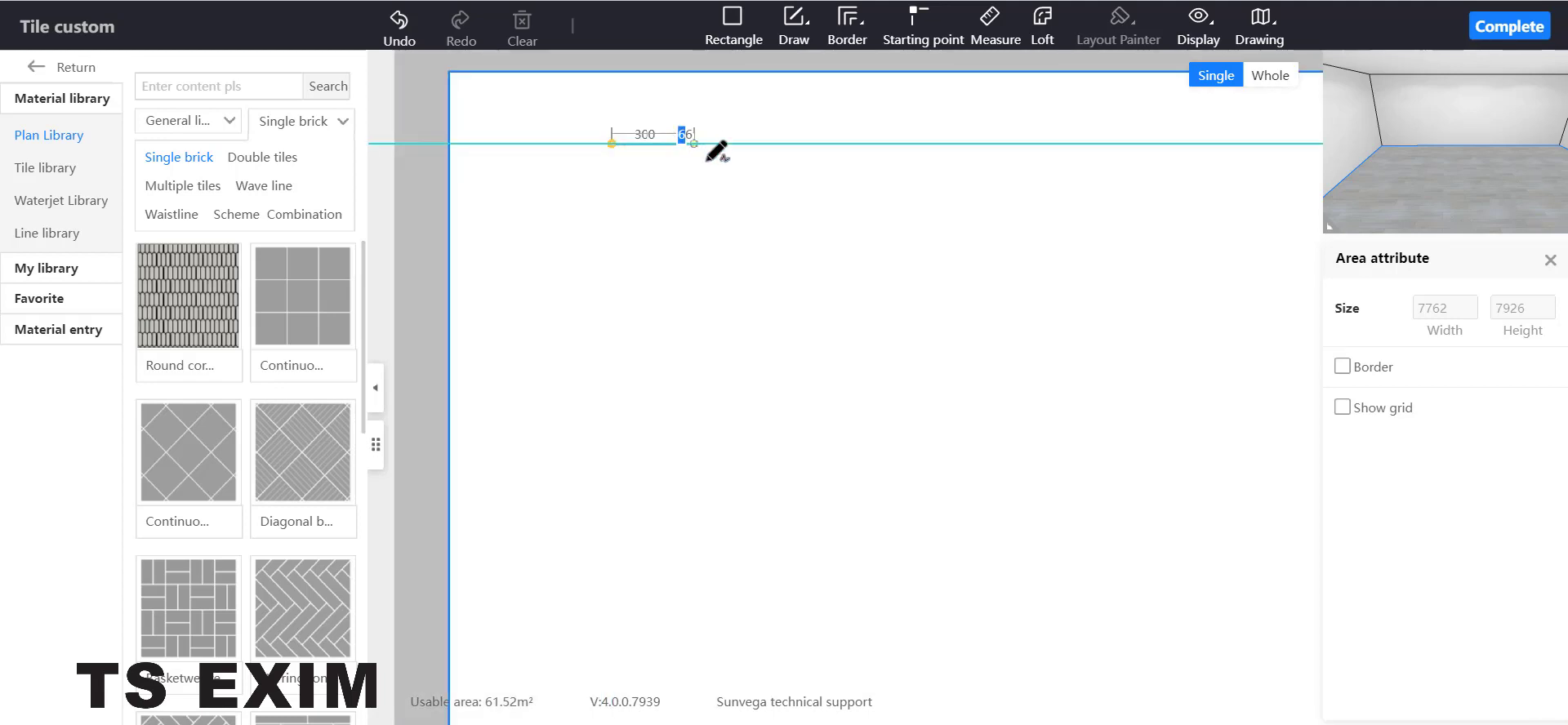
{"action": "key", "text": "Return"}
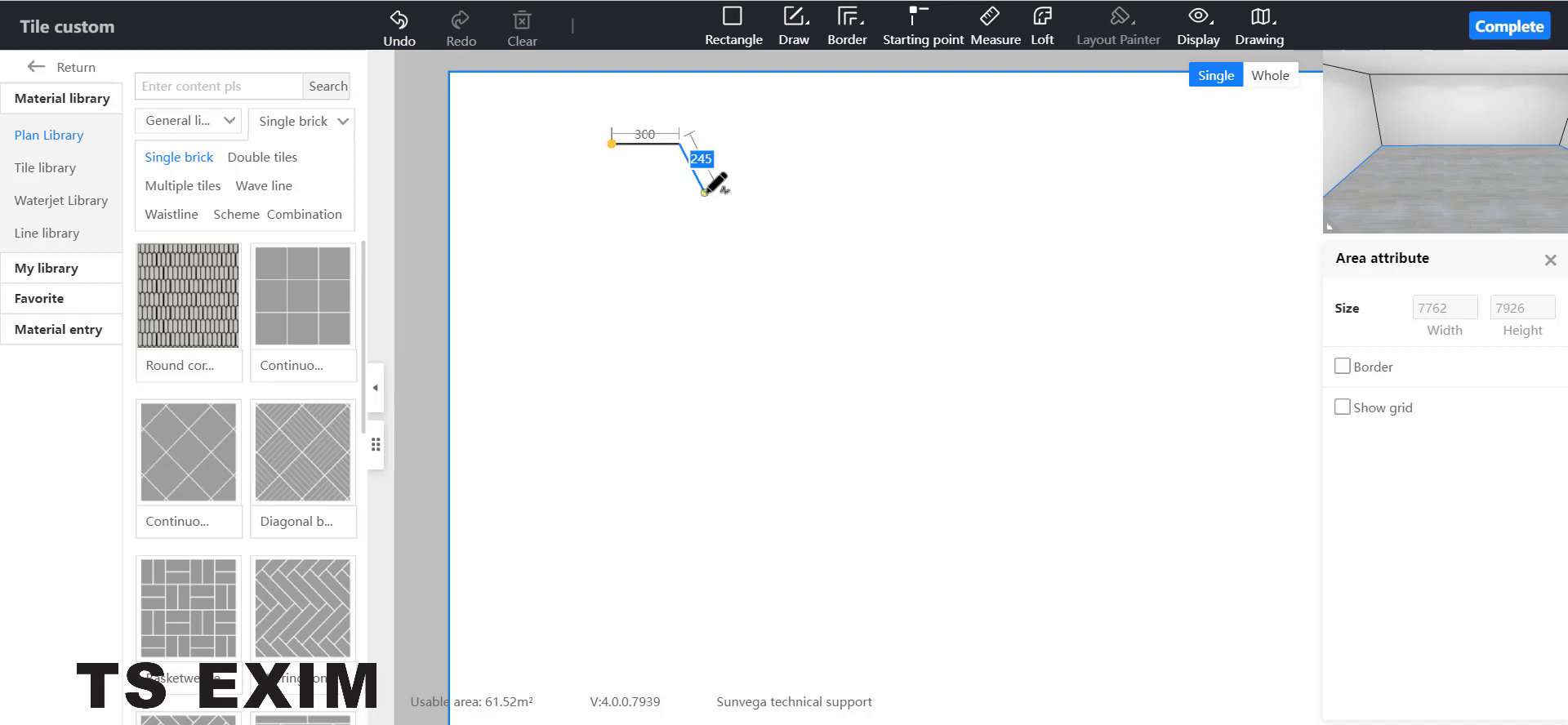
{"action": "type", "text": "300"}
{"action": "key", "text": "Return"}
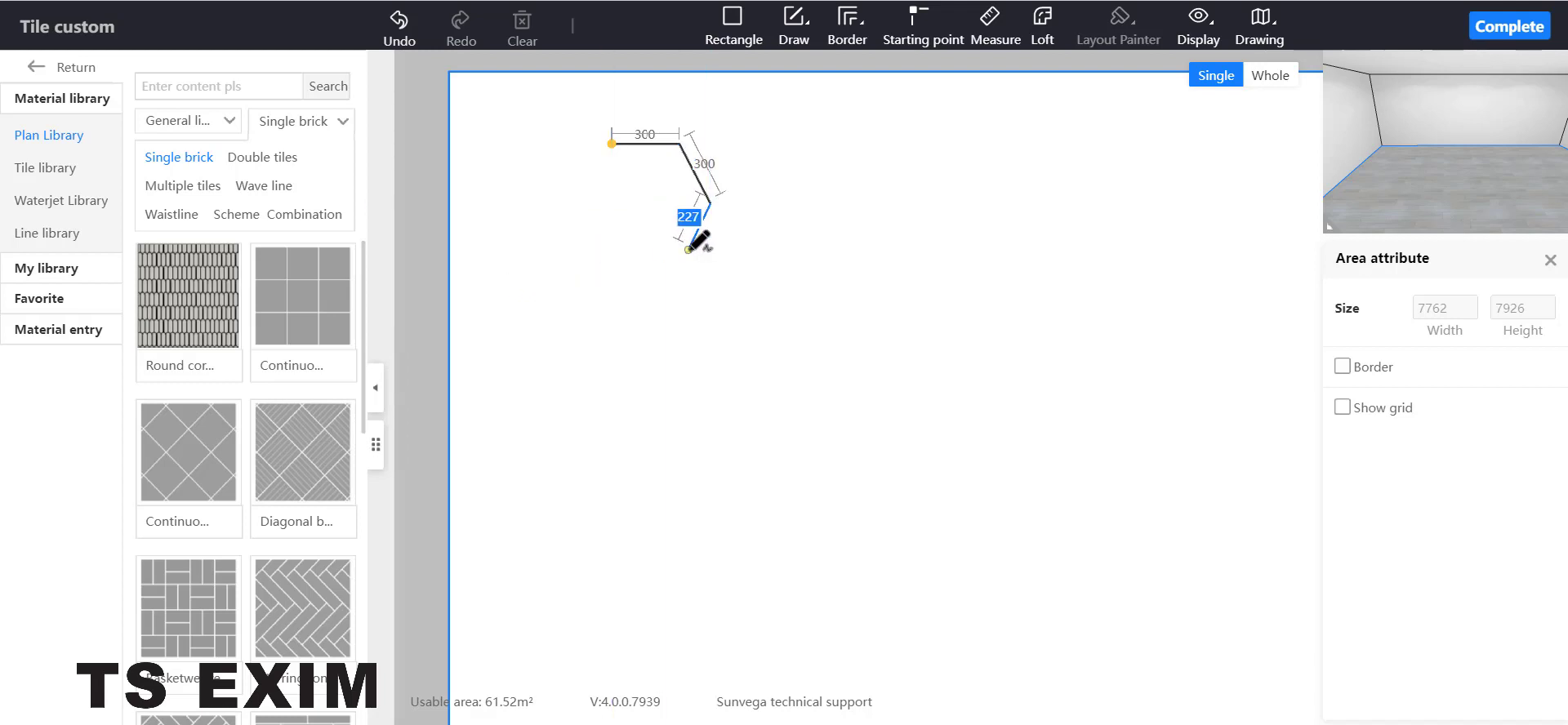
{"action": "type", "text": "300"}
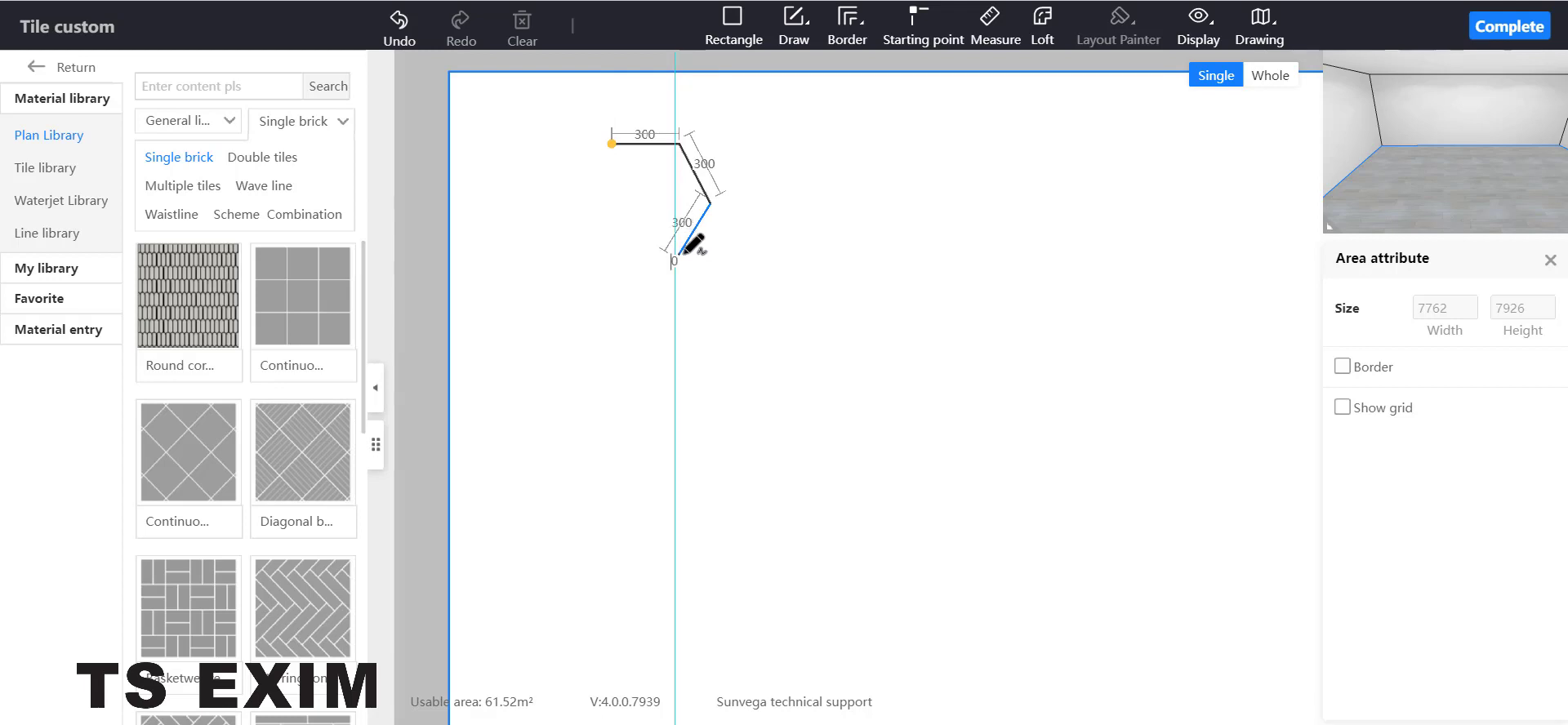
{"action": "key", "text": "Return"}
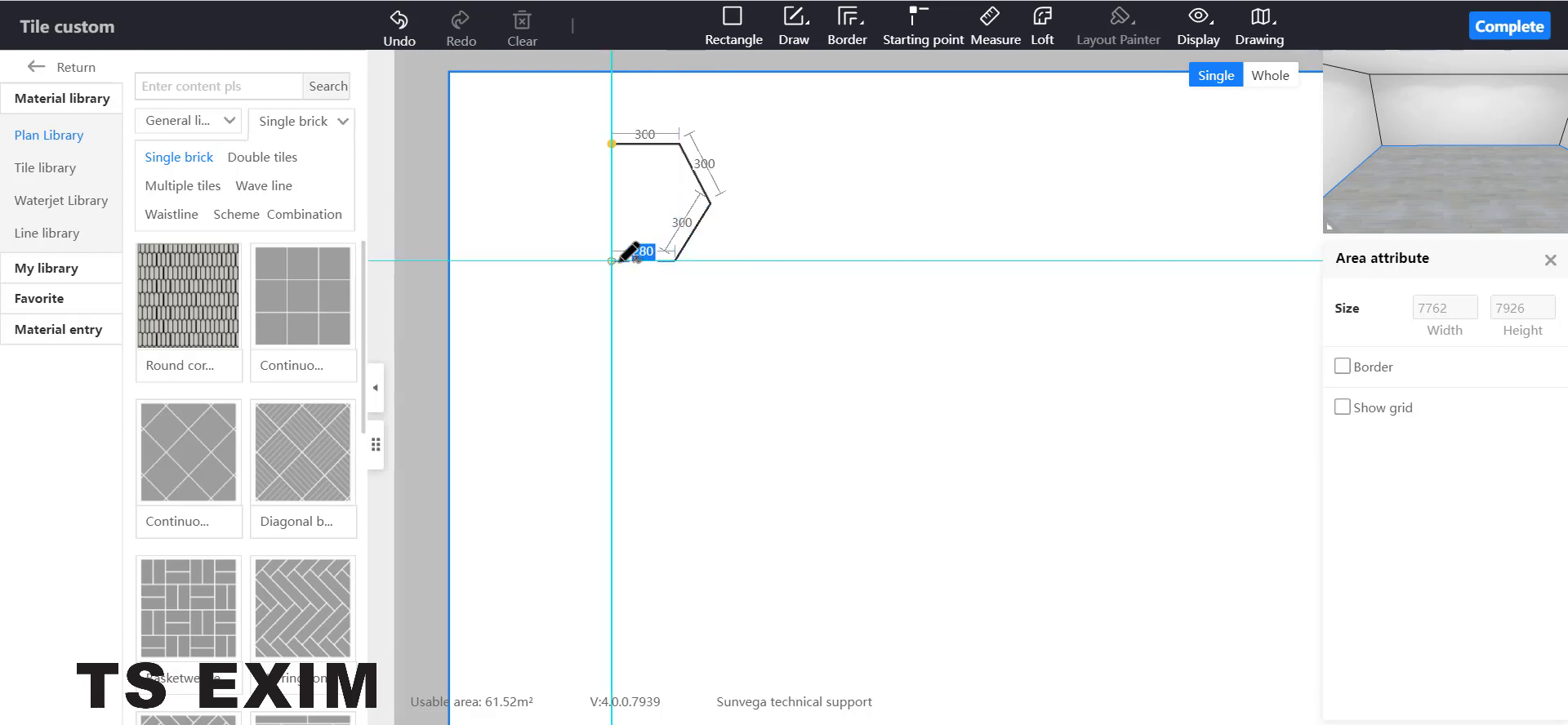
Step: Close the hexagon with a 280 bottom side, a 300 lower-left side and a last side back to the starting point
{"action": "left_click", "coordinate": [614, 260]}
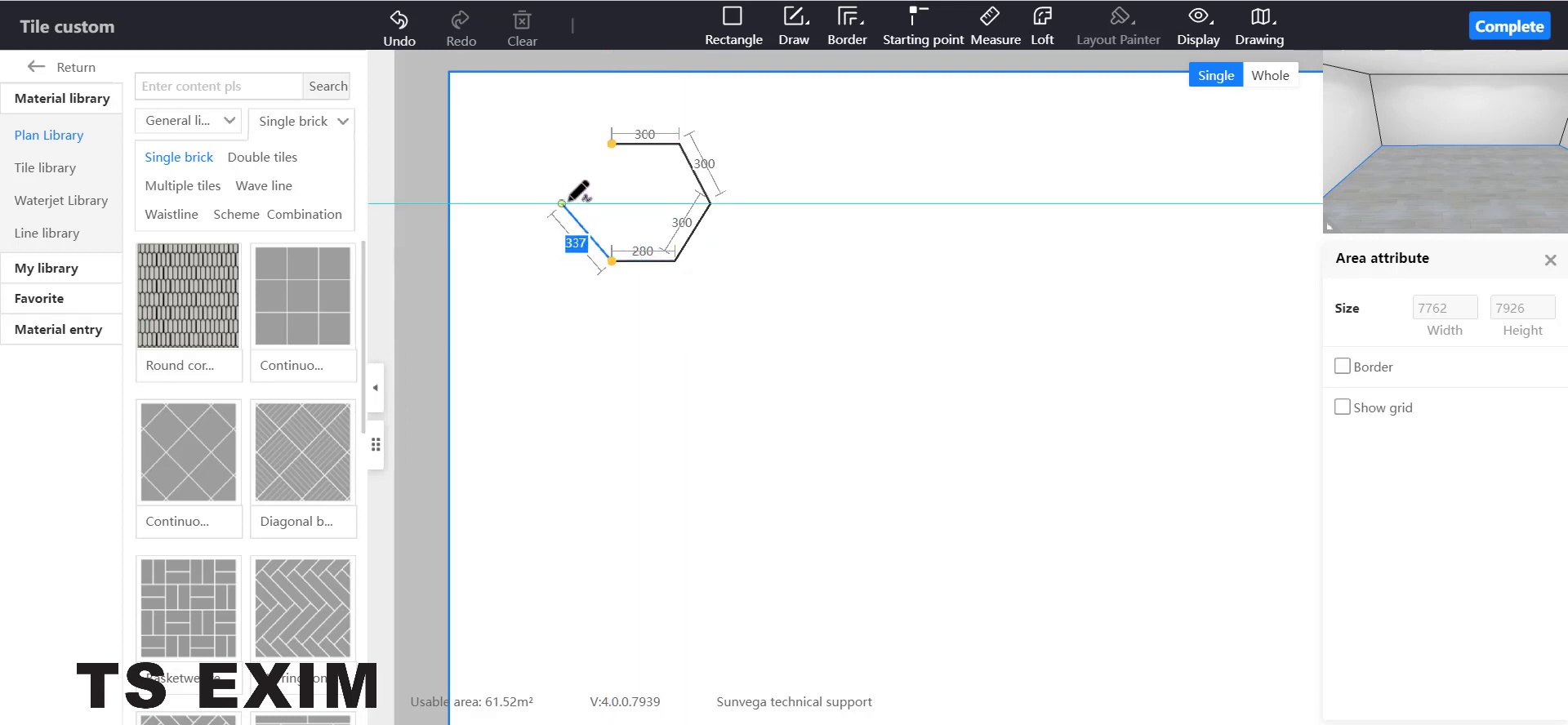
{"action": "type", "text": "300"}
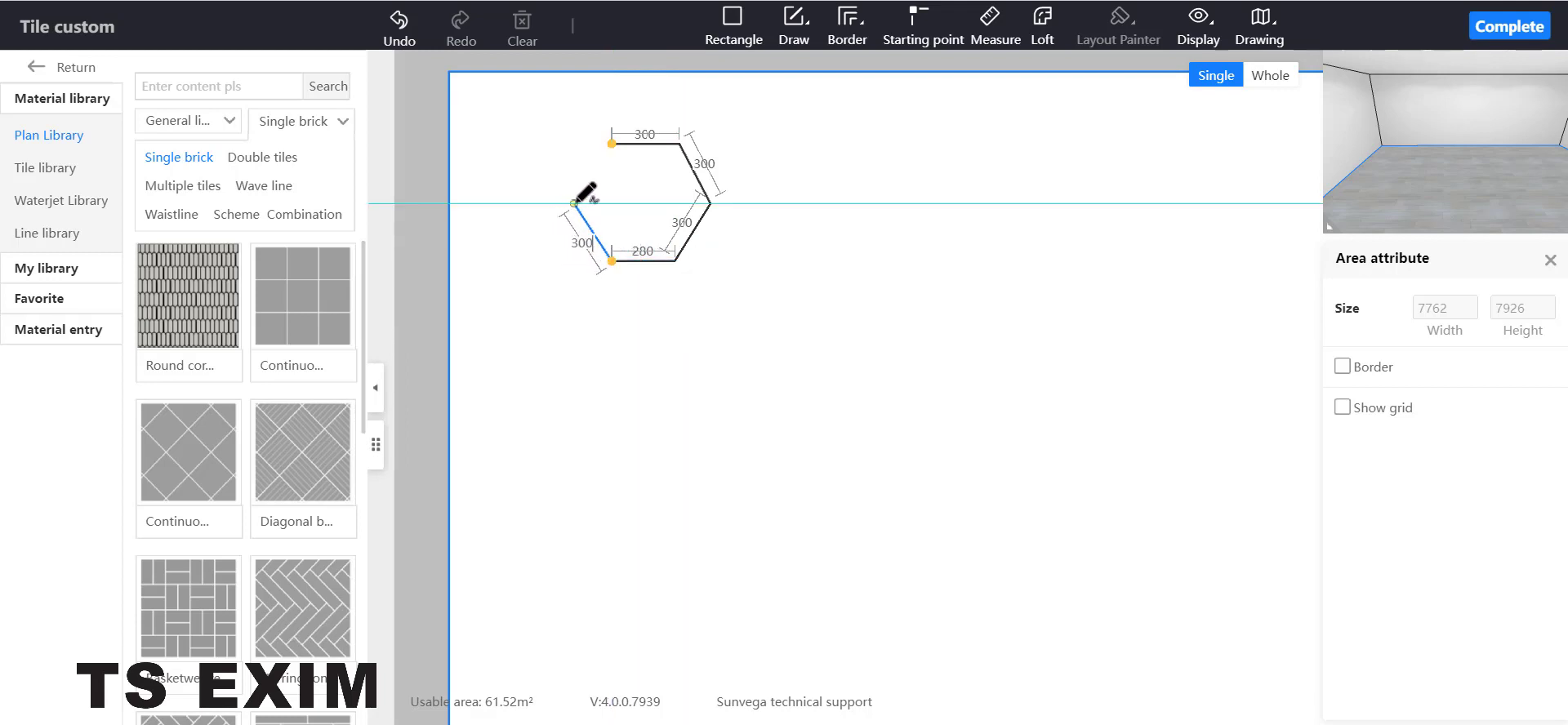
{"action": "left_click", "coordinate": [575, 203]}
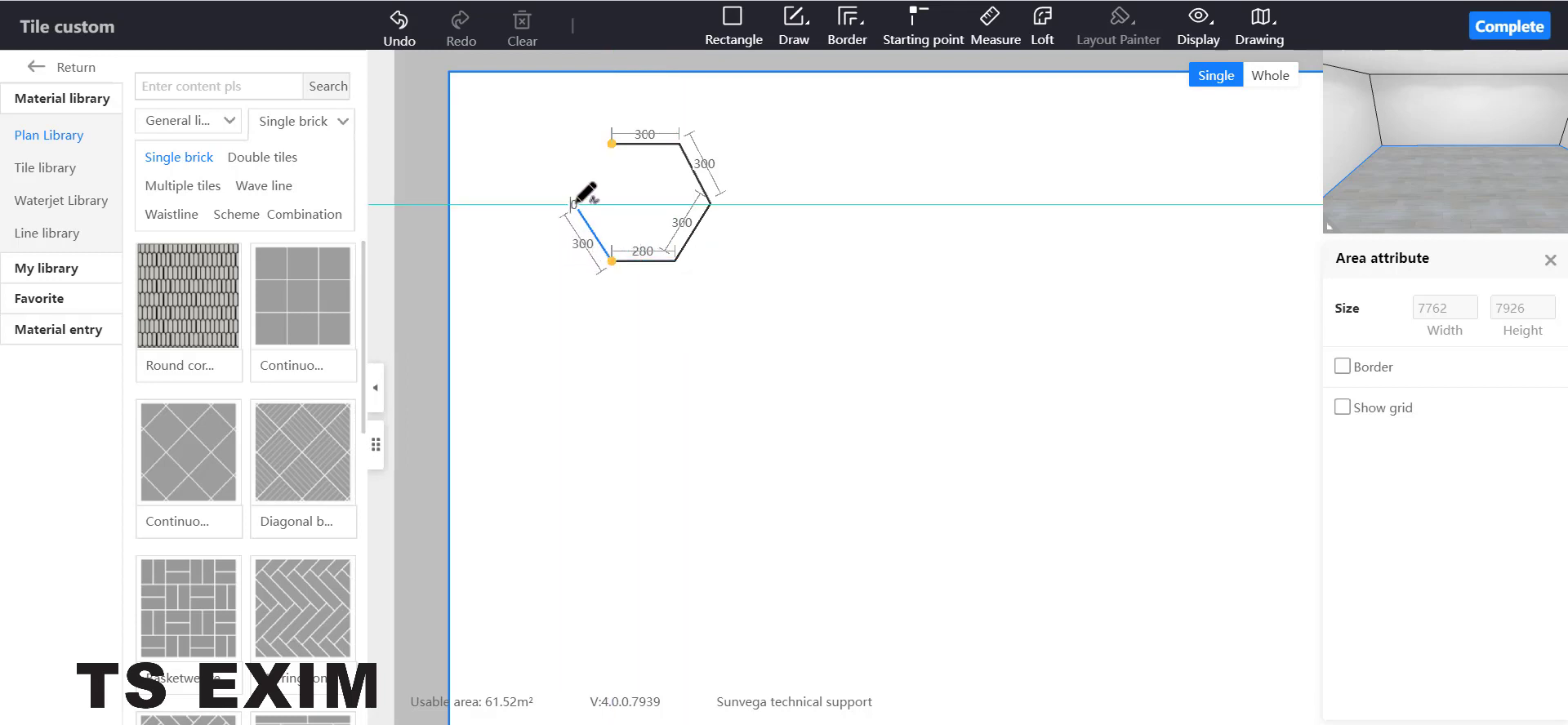
{"action": "left_click", "coordinate": [606, 143]}
{"action": "right_click", "coordinate": [850, 339]}
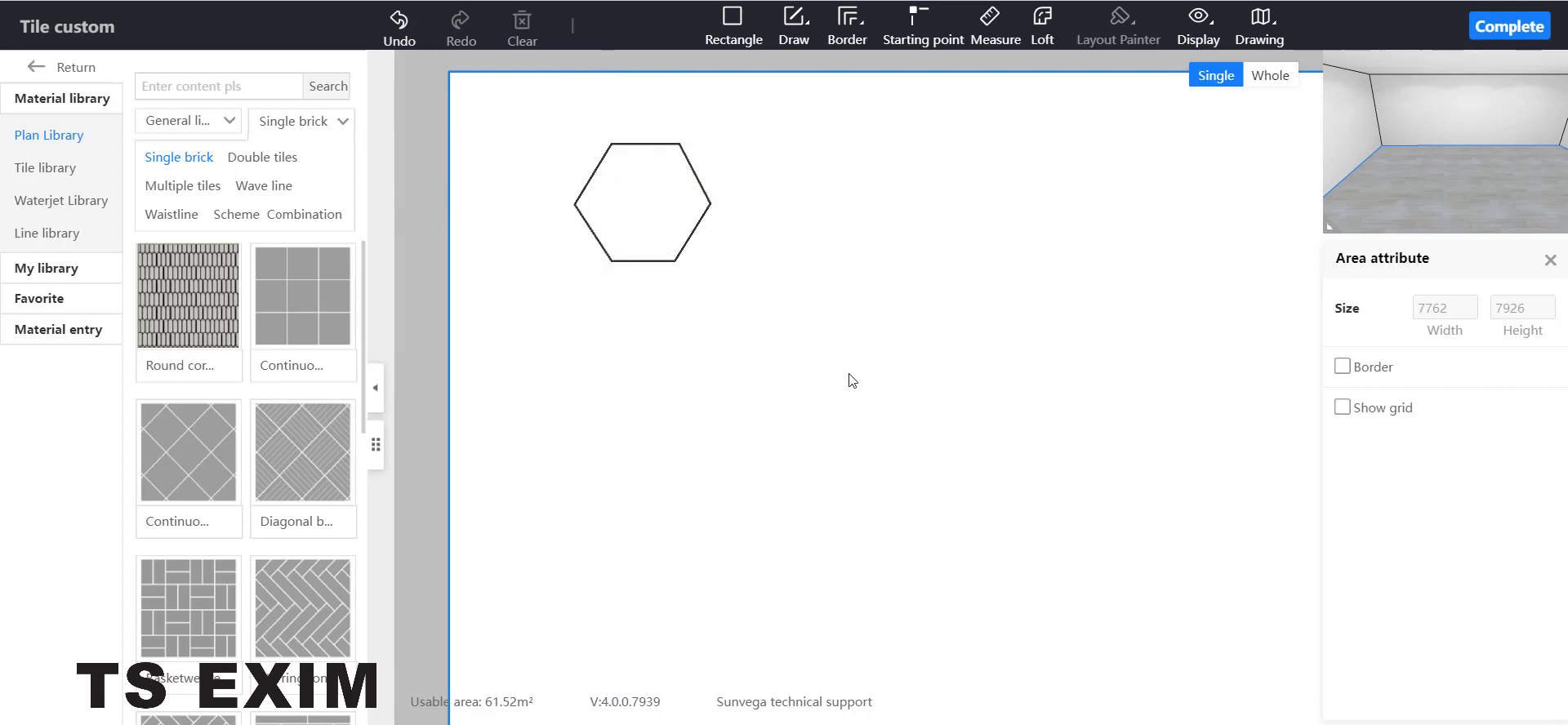
Step: Convert the hexagon outline to an area with Transfer to area
{"action": "scroll", "coordinate": [796, 384], "scroll_direction": "down", "scroll_amount": 5}
{"action": "scroll", "coordinate": [796, 383], "scroll_direction": "up", "scroll_amount": 4}
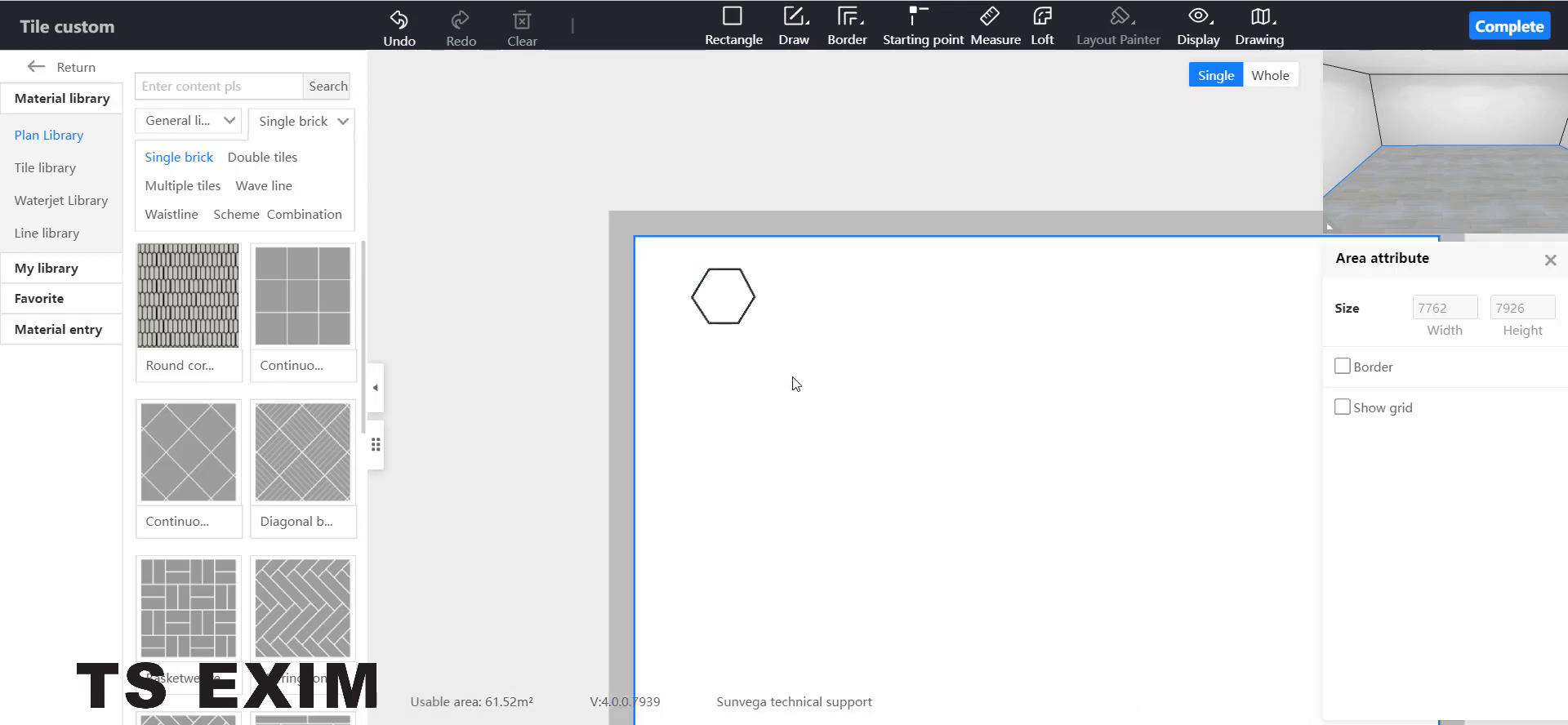
{"action": "right_click", "coordinate": [801, 347]}
{"action": "left_click_drag", "start_coordinate": [824, 360], "coordinate": [764, 348]}
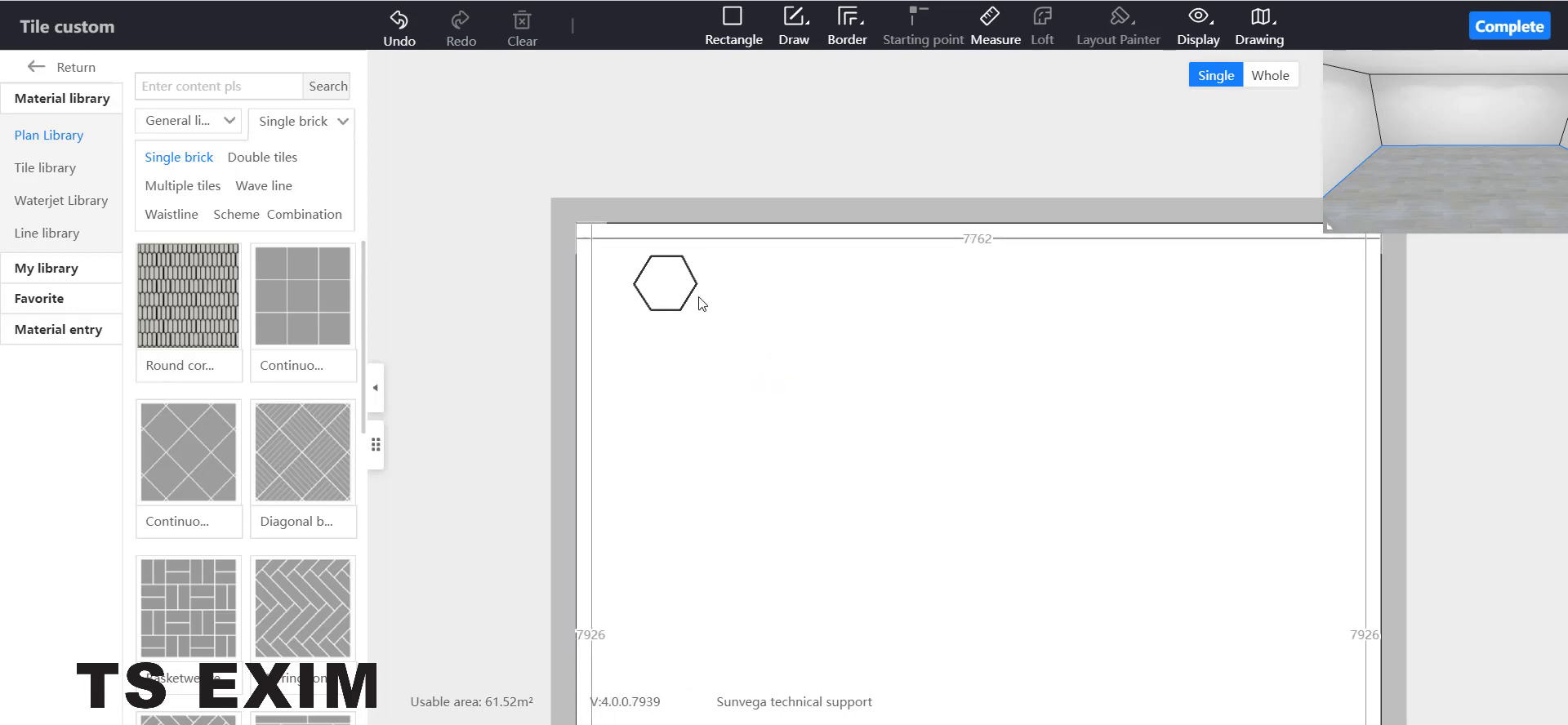
{"action": "scroll", "coordinate": [694, 306], "scroll_direction": "up", "scroll_amount": 3}
{"action": "left_click", "coordinate": [677, 308]}
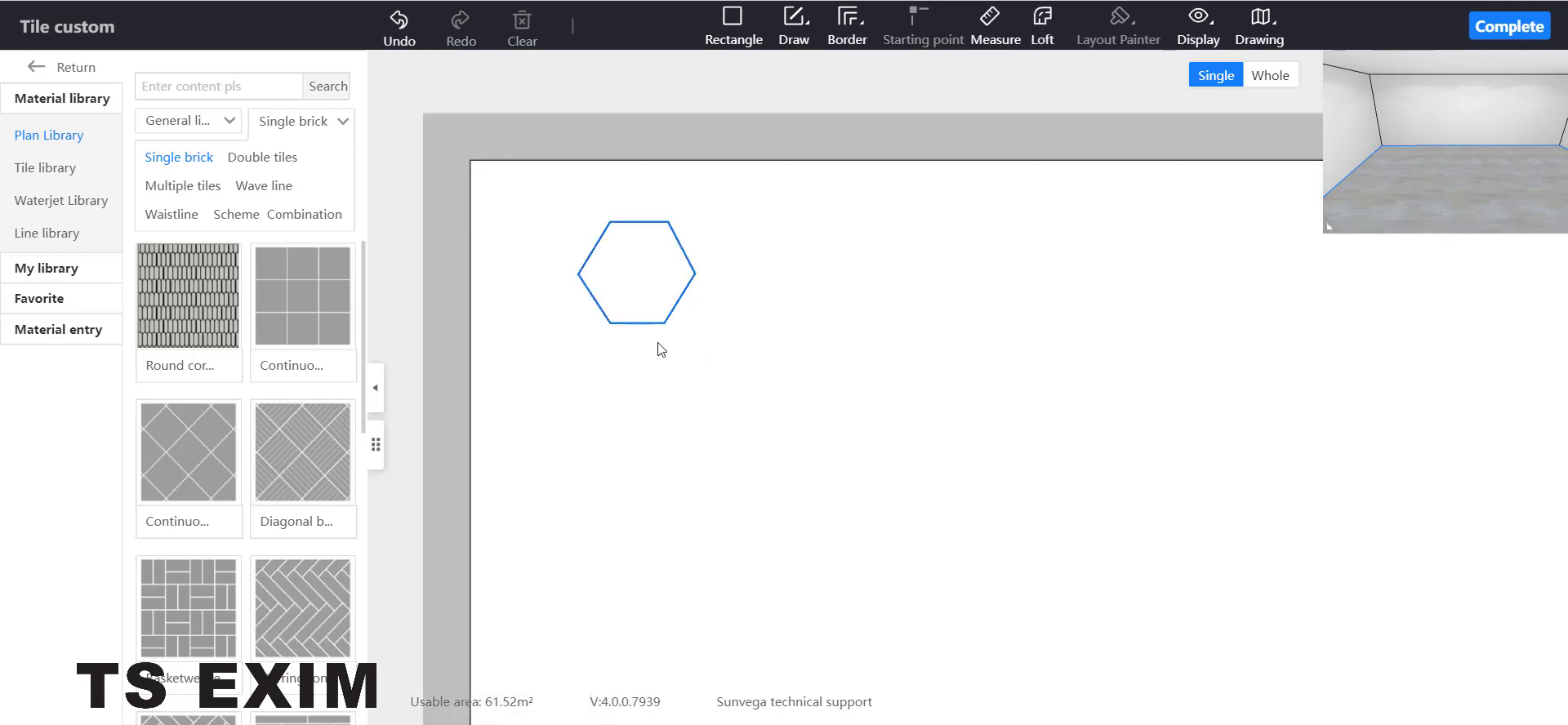
{"action": "right_click", "coordinate": [673, 304]}
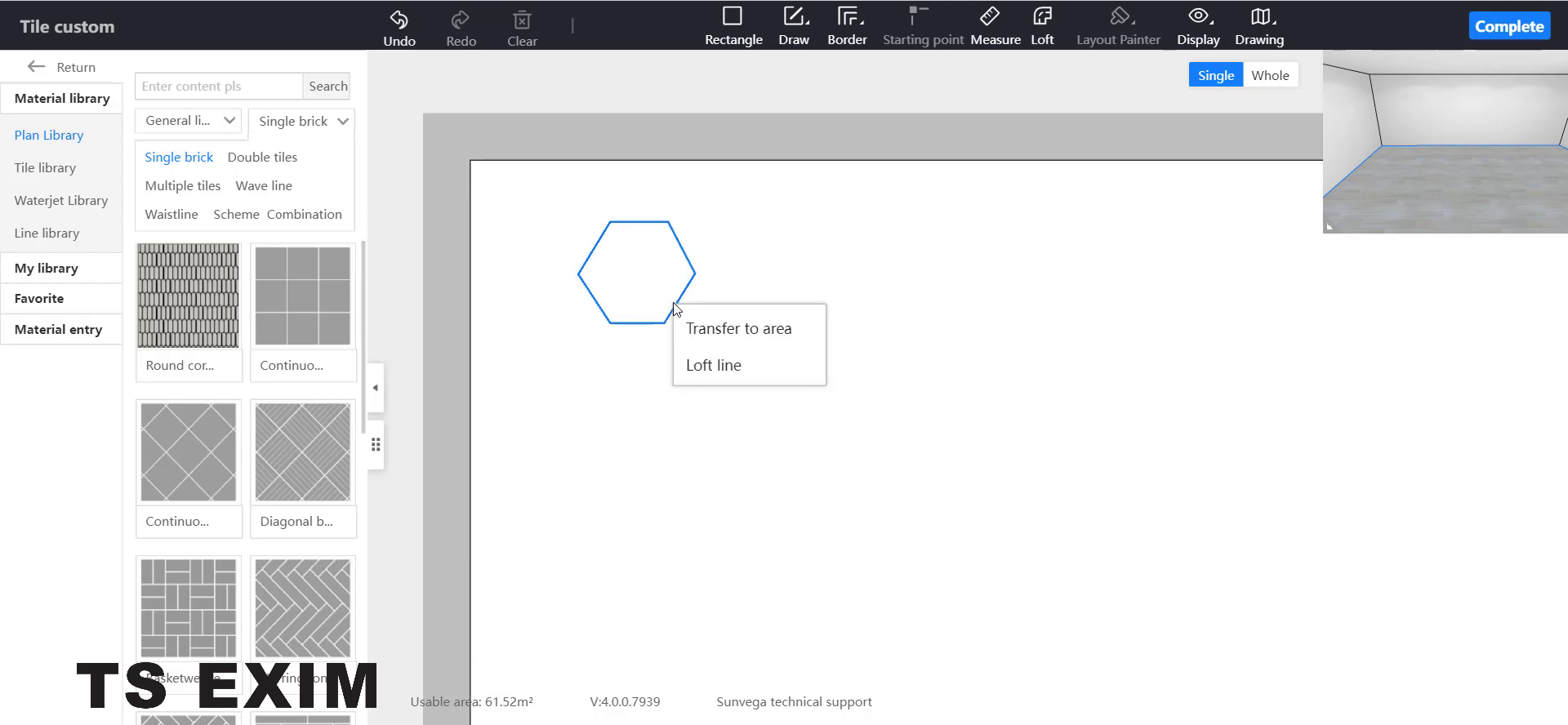
{"action": "left_click", "coordinate": [803, 335]}
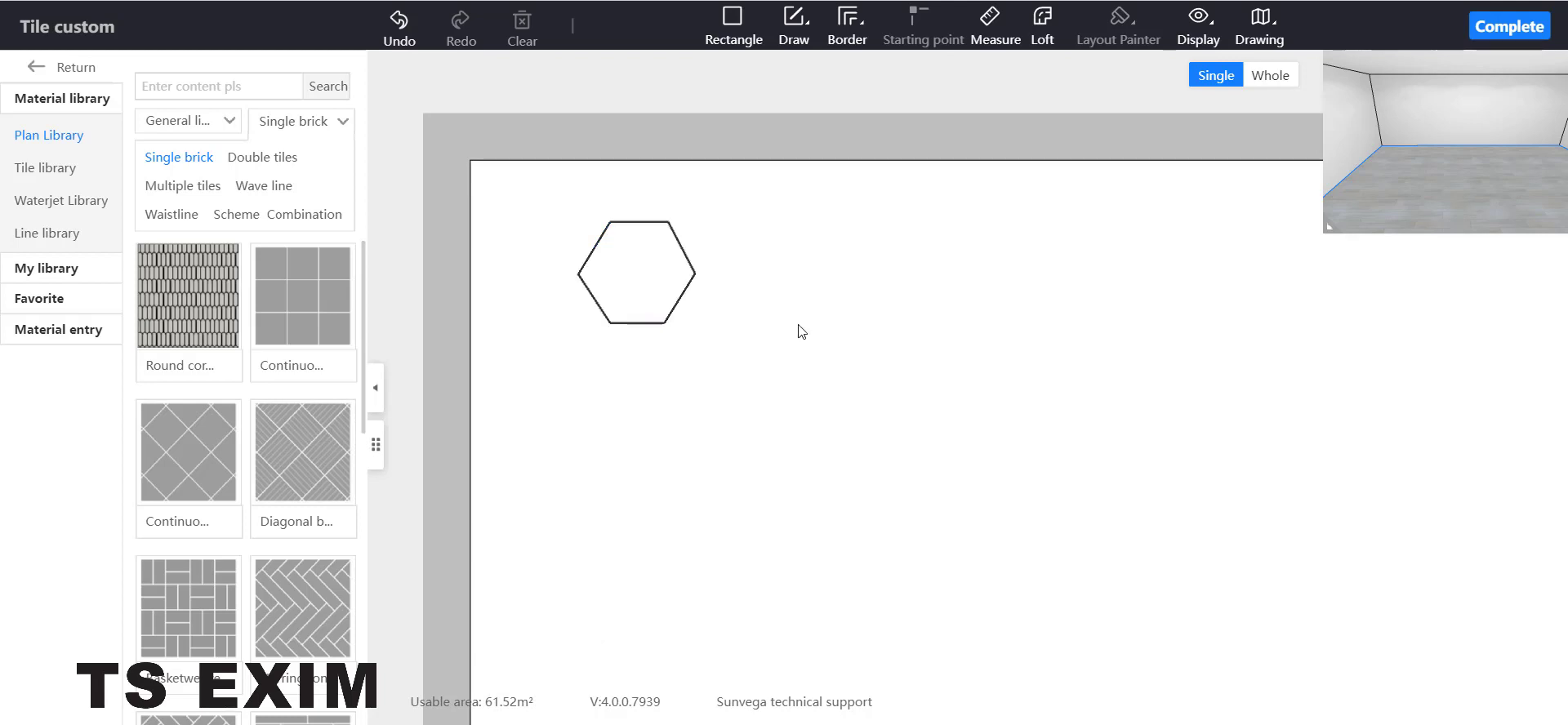
Step: Copy the hexagon area twice, placing one copy to the right of the original and one below the pair
{"action": "left_click", "coordinate": [650, 267]}
{"action": "right_click", "coordinate": [650, 267]}
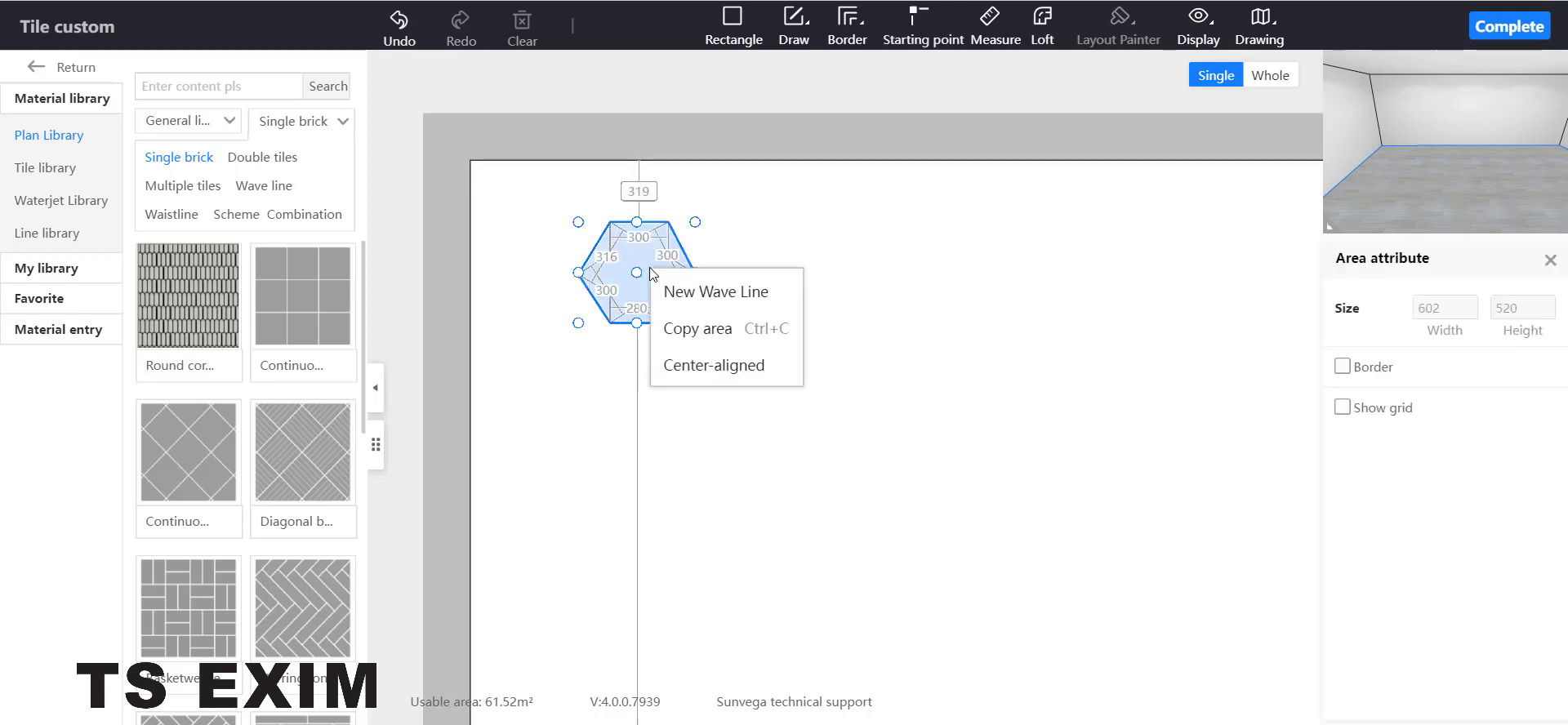
{"action": "left_click", "coordinate": [751, 336]}
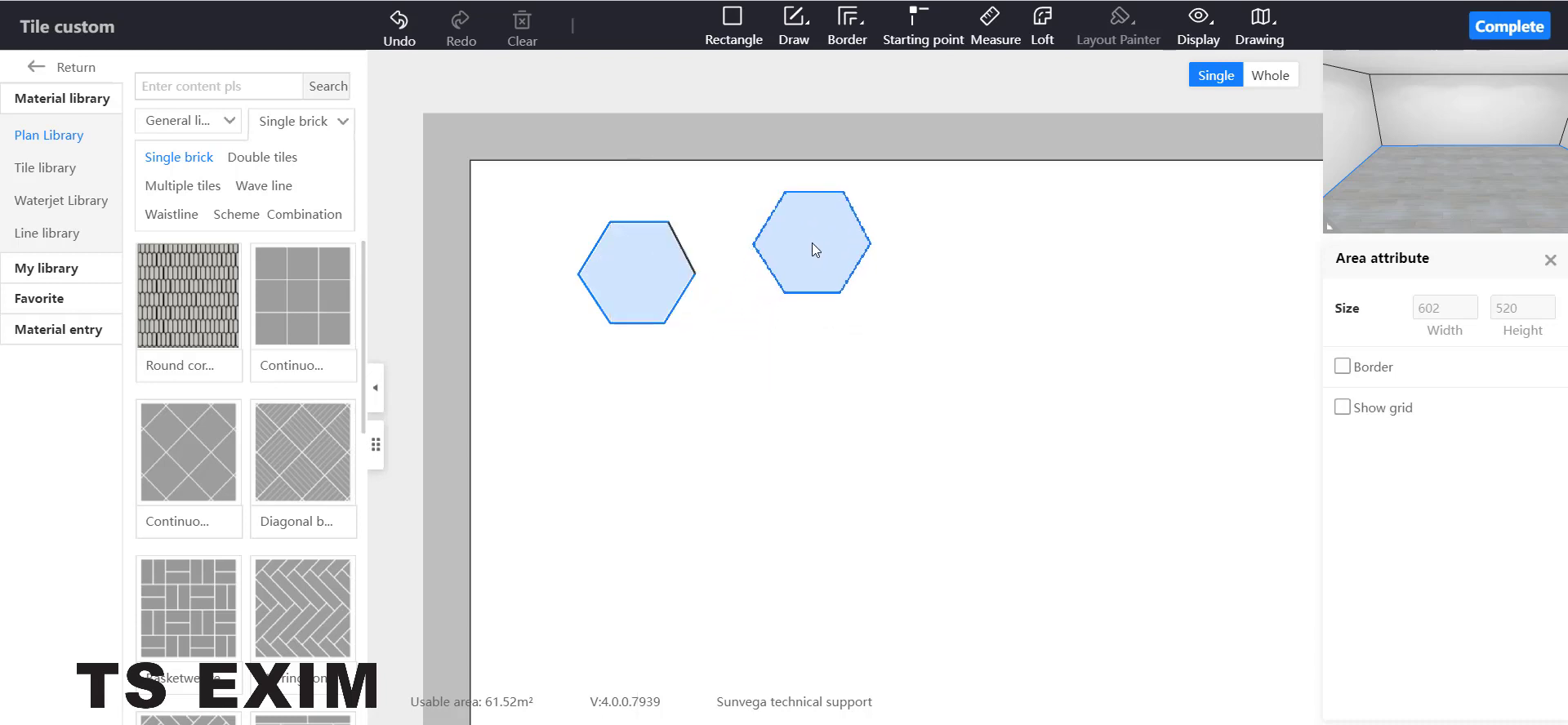
{"action": "left_click", "coordinate": [812, 243]}
{"action": "right_click", "coordinate": [813, 271]}
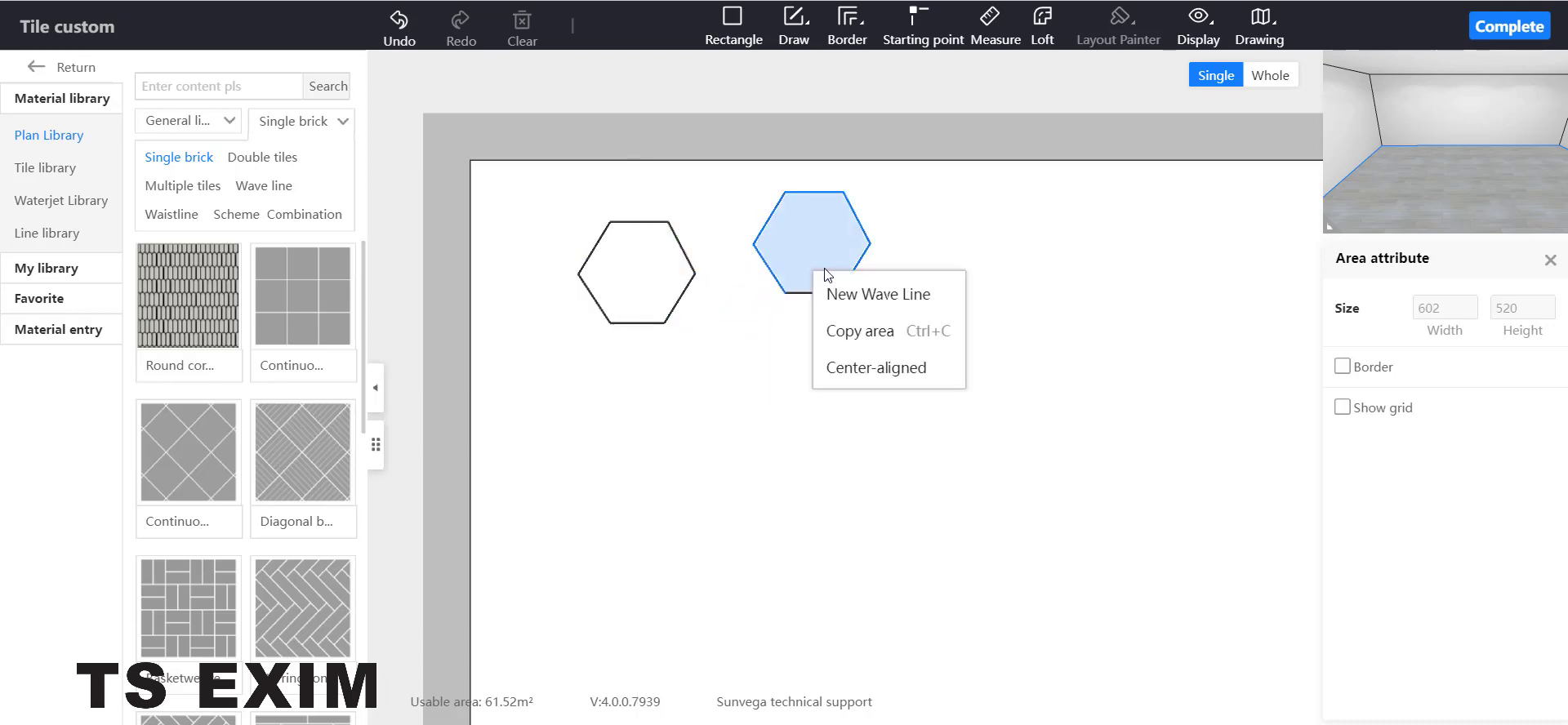
{"action": "left_click", "coordinate": [867, 338]}
{"action": "left_click", "coordinate": [720, 458]}
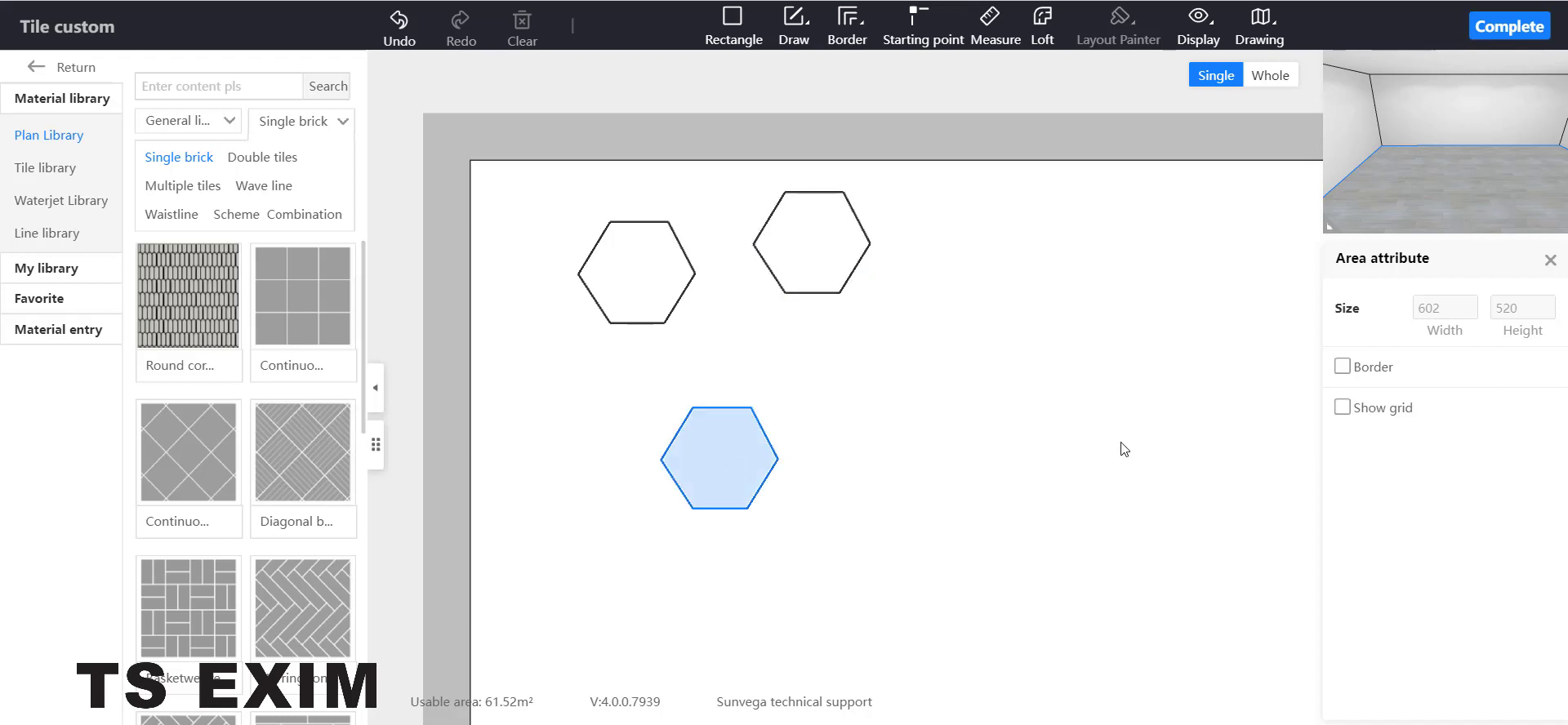
Step: Add two more hexagon copies near the floor's upper-right corner, the second slightly below and left of the first
{"action": "scroll", "coordinate": [1123, 444], "scroll_direction": "down", "scroll_amount": 8}
{"action": "left_click_drag", "start_coordinate": [1125, 457], "coordinate": [880, 393]}
{"action": "scroll", "coordinate": [910, 399], "scroll_direction": "up", "scroll_amount": 3}
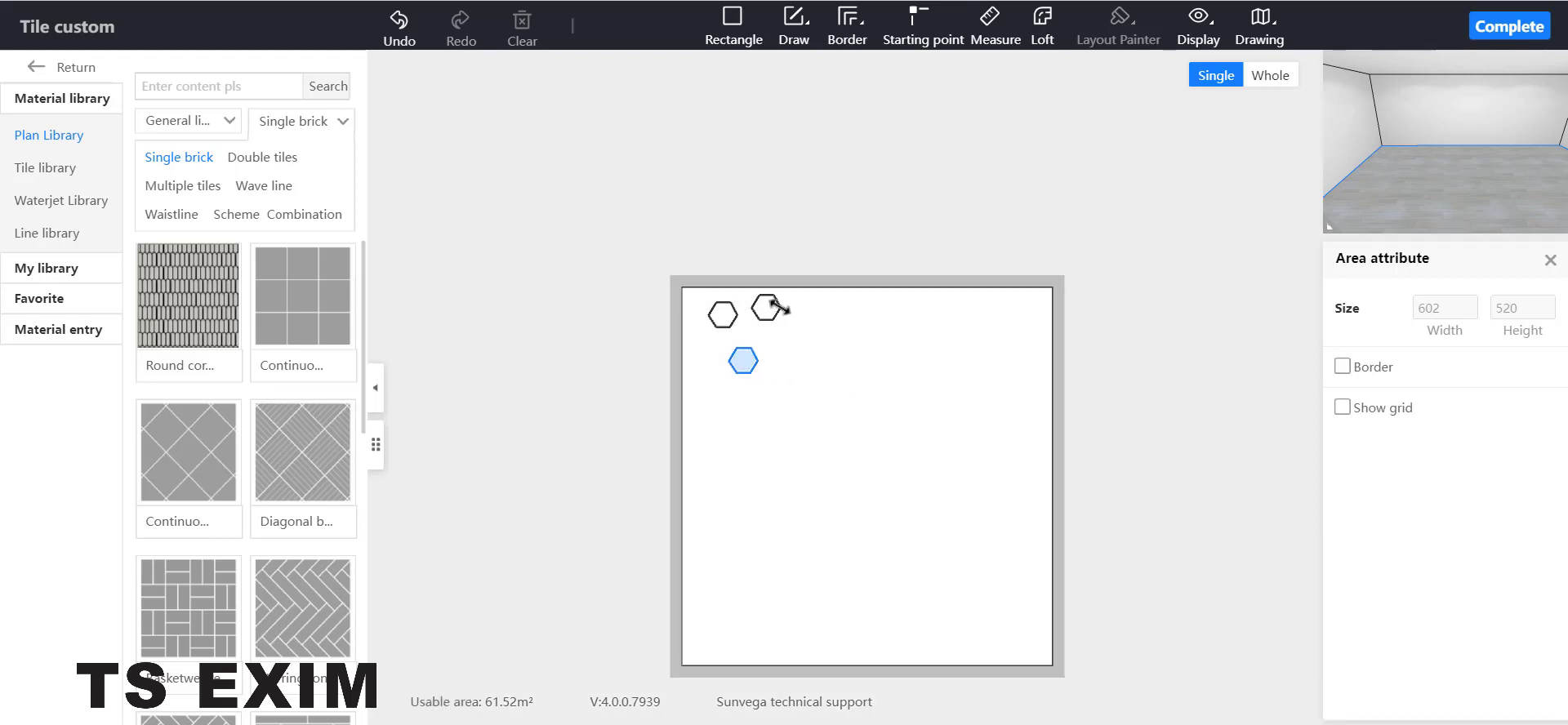
{"action": "scroll", "coordinate": [776, 310], "scroll_direction": "up", "scroll_amount": 2}
{"action": "right_click", "coordinate": [723, 395]}
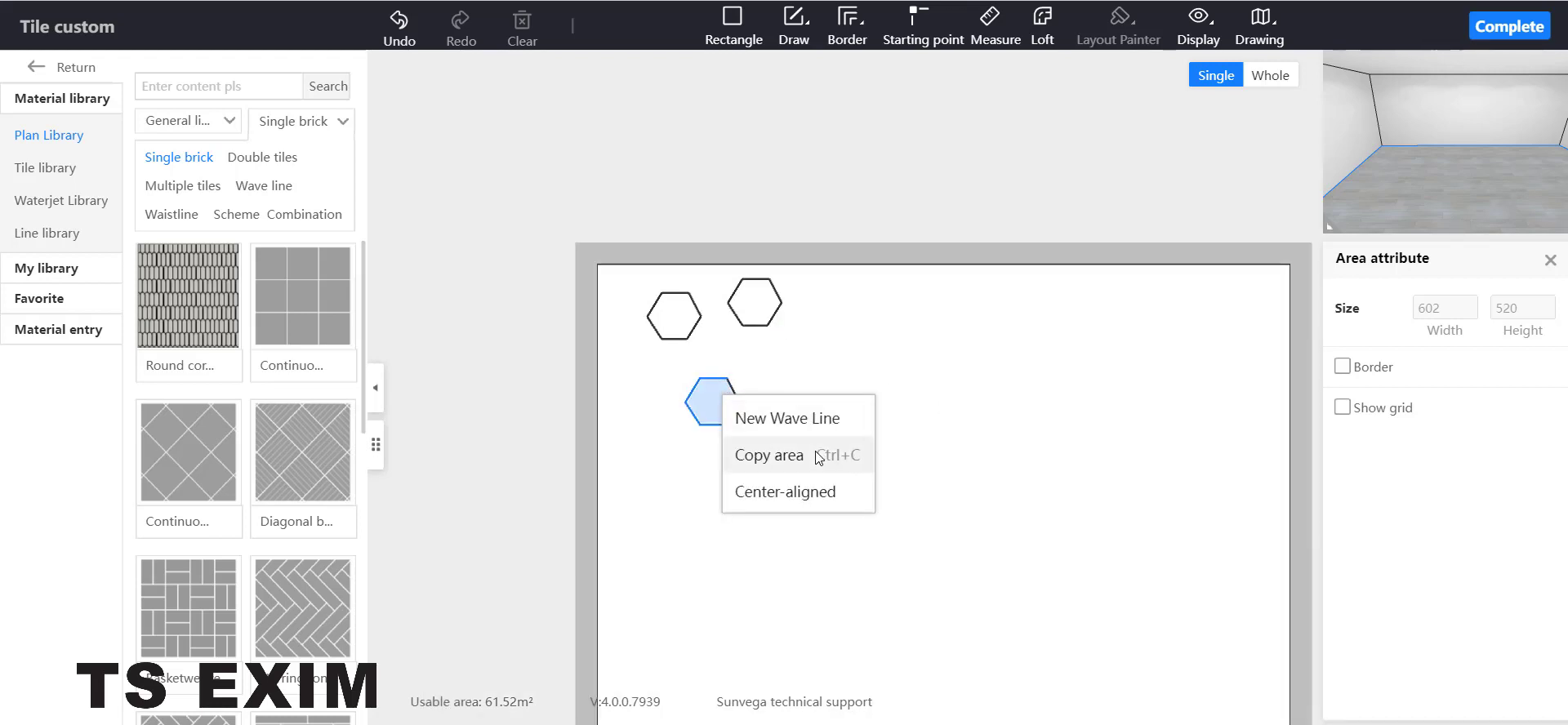
{"action": "left_click", "coordinate": [819, 458]}
{"action": "left_click", "coordinate": [1193, 340]}
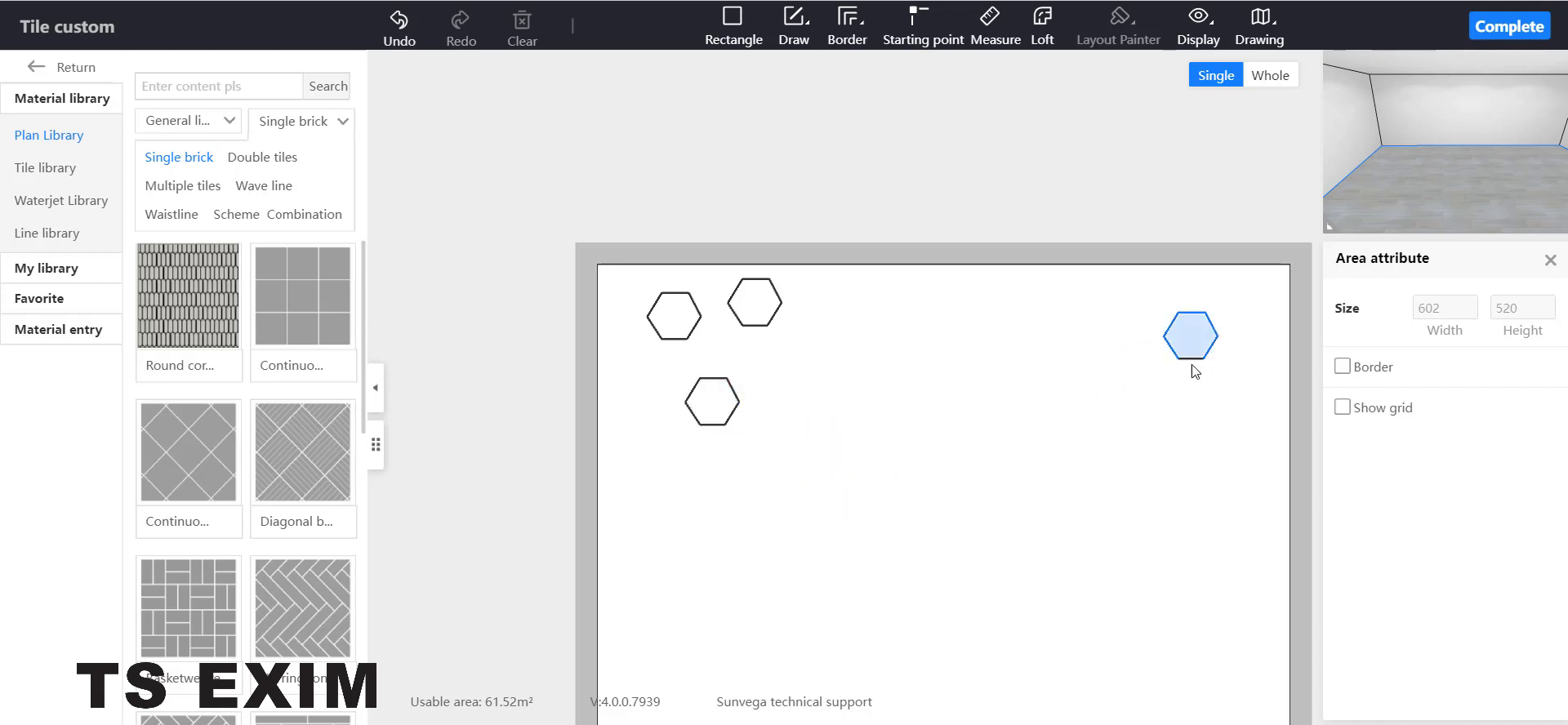
{"action": "right_click", "coordinate": [1194, 338]}
{"action": "left_click", "coordinate": [1218, 399]}
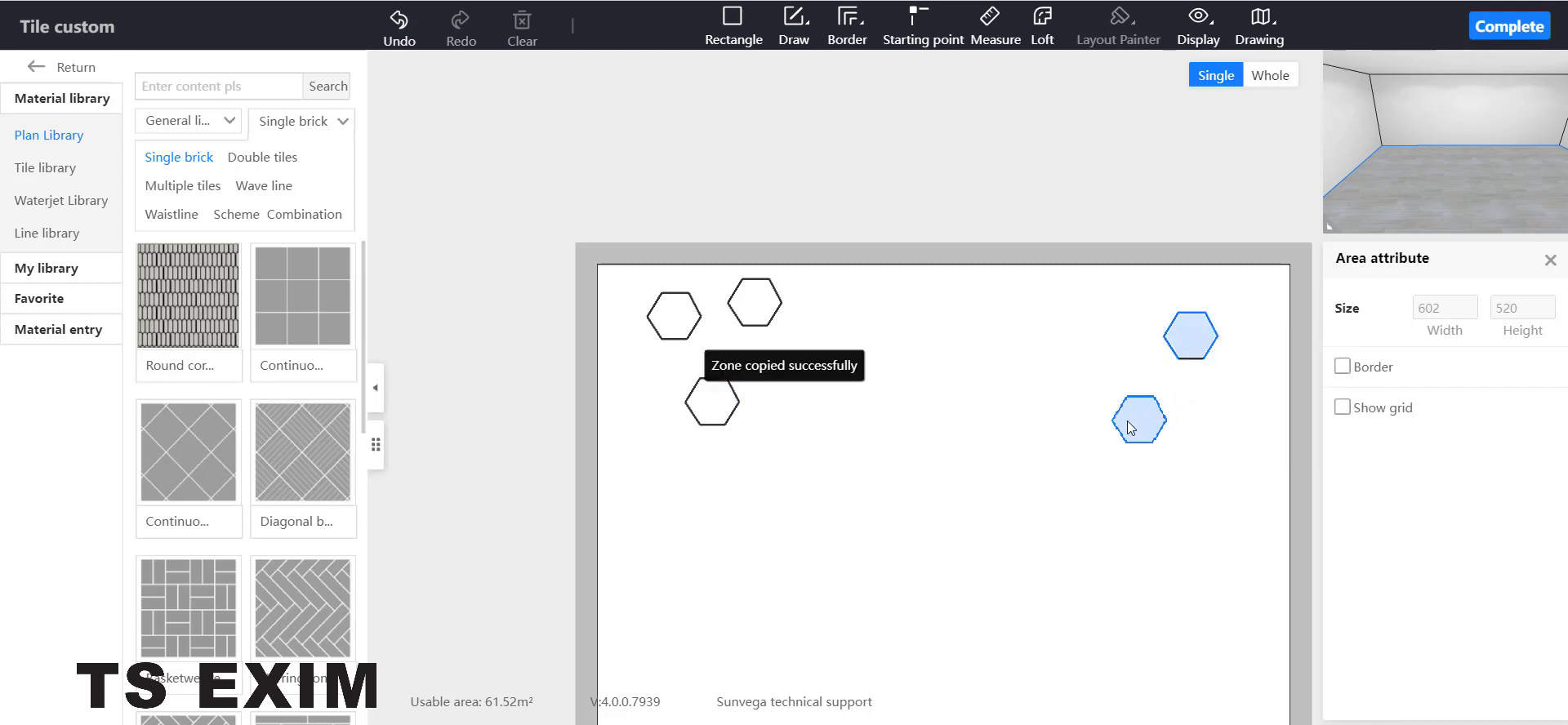
{"action": "left_click", "coordinate": [1128, 421]}
Step: Add two hexagon copies in the lower-left part of the floor, one above the other
{"action": "left_click_drag", "start_coordinate": [967, 462], "coordinate": [813, 110]}
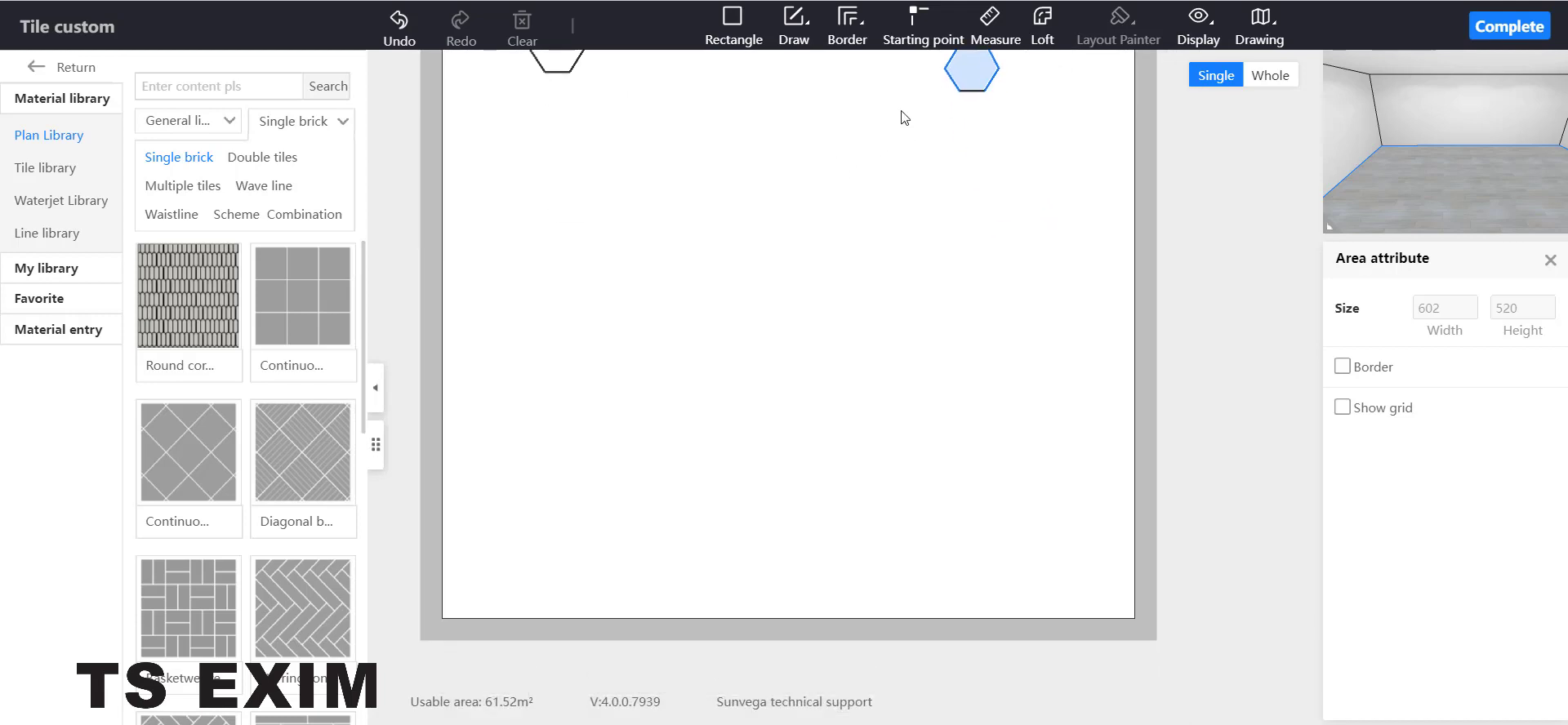
{"action": "right_click", "coordinate": [977, 80]}
{"action": "left_click", "coordinate": [1012, 135]}
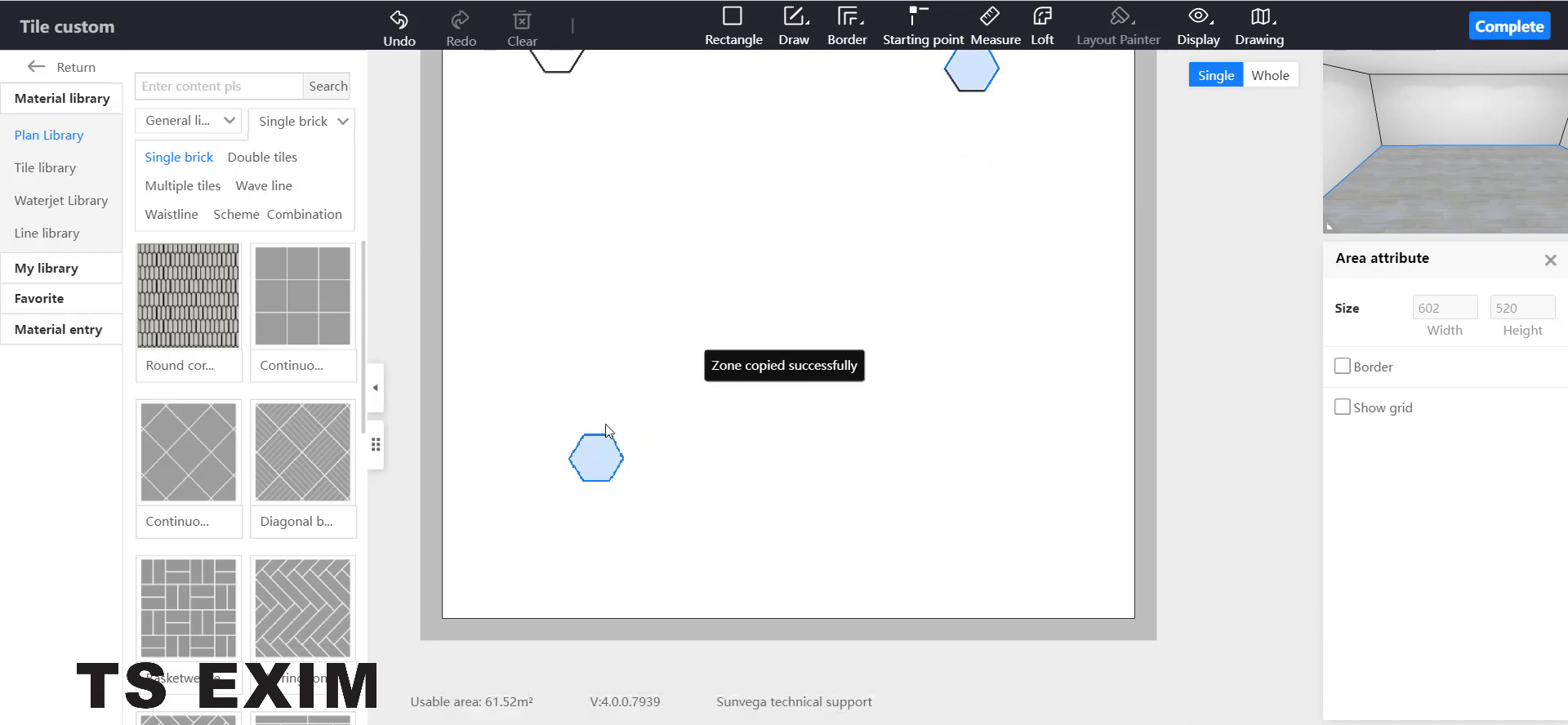
{"action": "left_click", "coordinate": [653, 360]}
{"action": "right_click", "coordinate": [647, 367]}
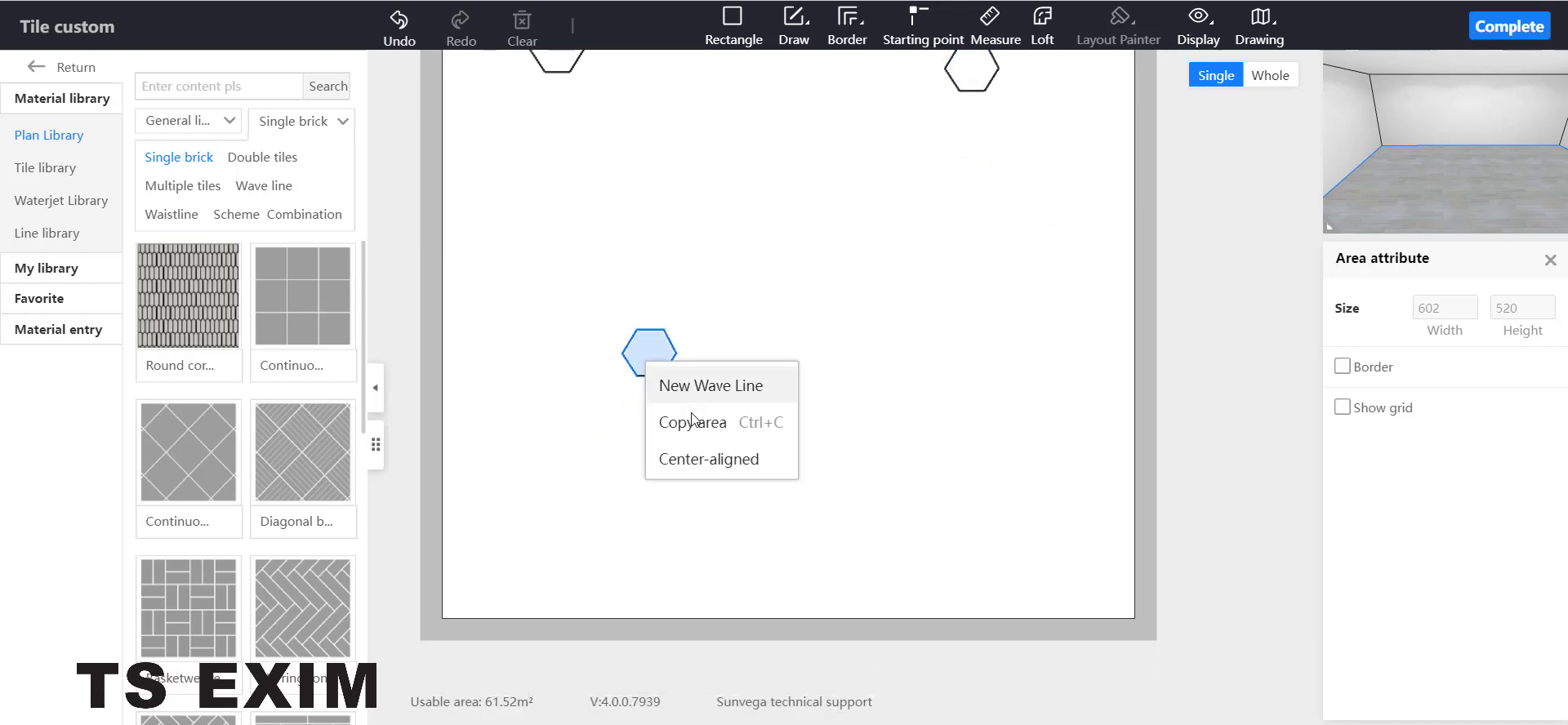
{"action": "left_click", "coordinate": [690, 421]}
{"action": "left_click", "coordinate": [617, 508]}
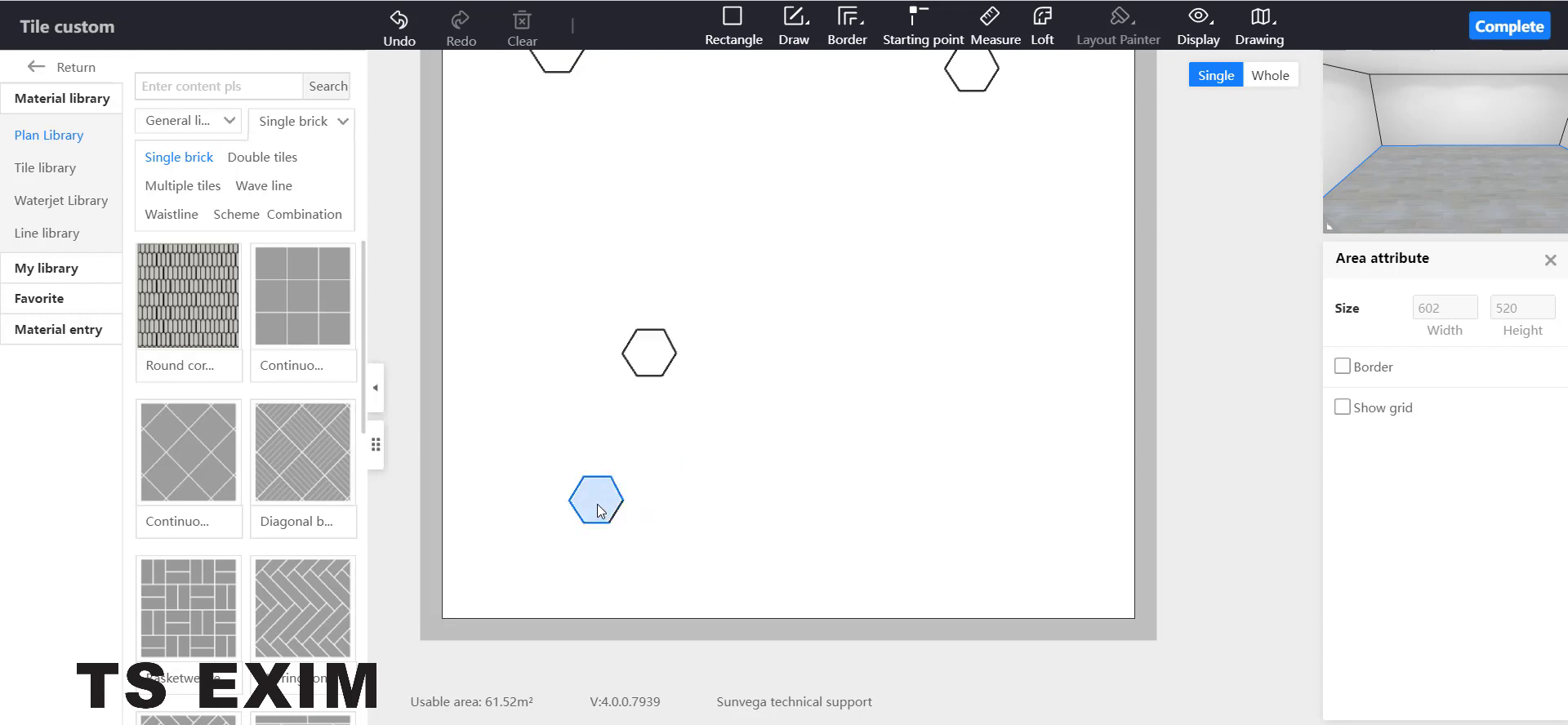
Step: Add two hexagon copies in the lower middle of the floor, one near the bottom edge and one above it
{"action": "right_click", "coordinate": [601, 507]}
{"action": "left_click", "coordinate": [649, 560]}
{"action": "left_click", "coordinate": [802, 544]}
{"action": "right_click", "coordinate": [805, 544]}
{"action": "left_click", "coordinate": [854, 604]}
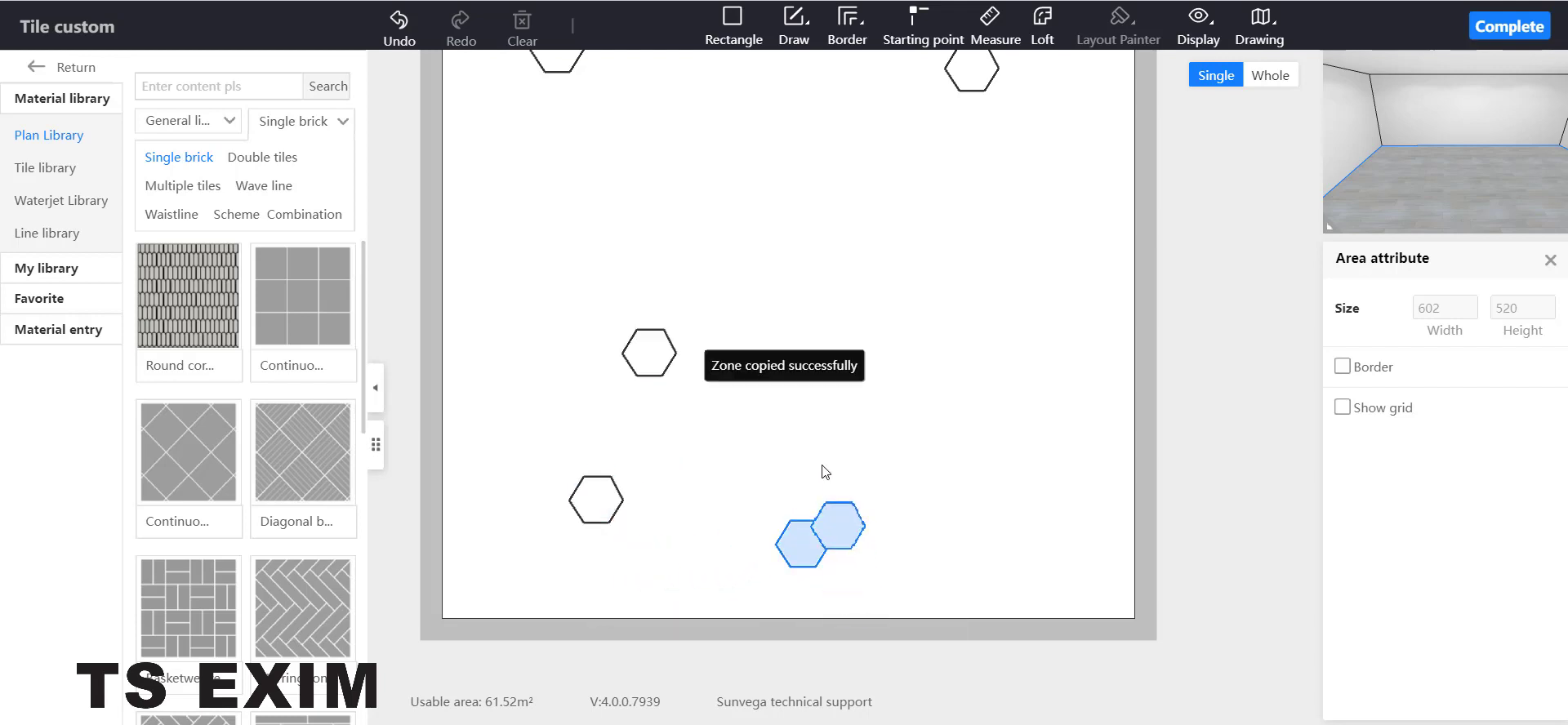
{"action": "left_click", "coordinate": [820, 391]}
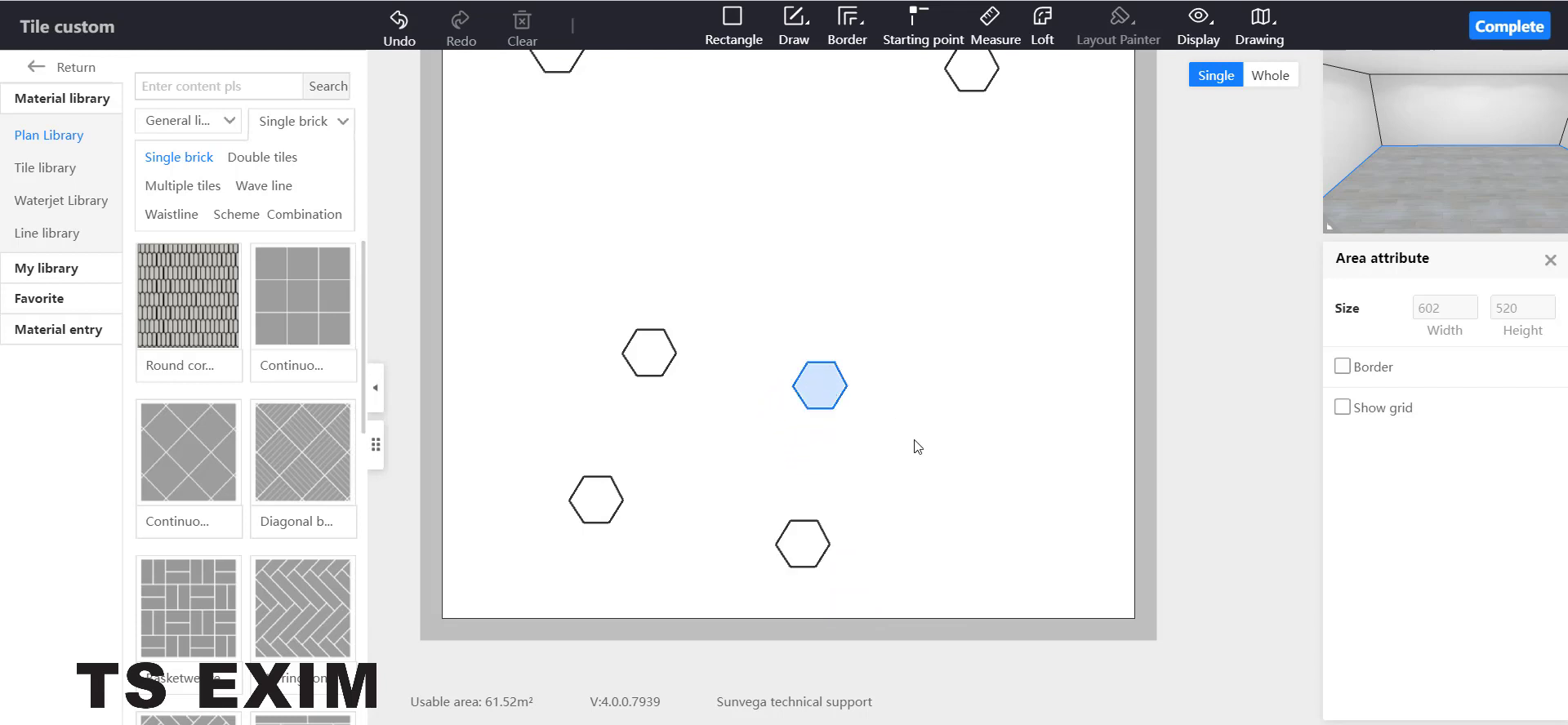
{"action": "right_click", "coordinate": [917, 446]}
{"action": "scroll", "coordinate": [891, 441], "scroll_direction": "up", "scroll_amount": 5}
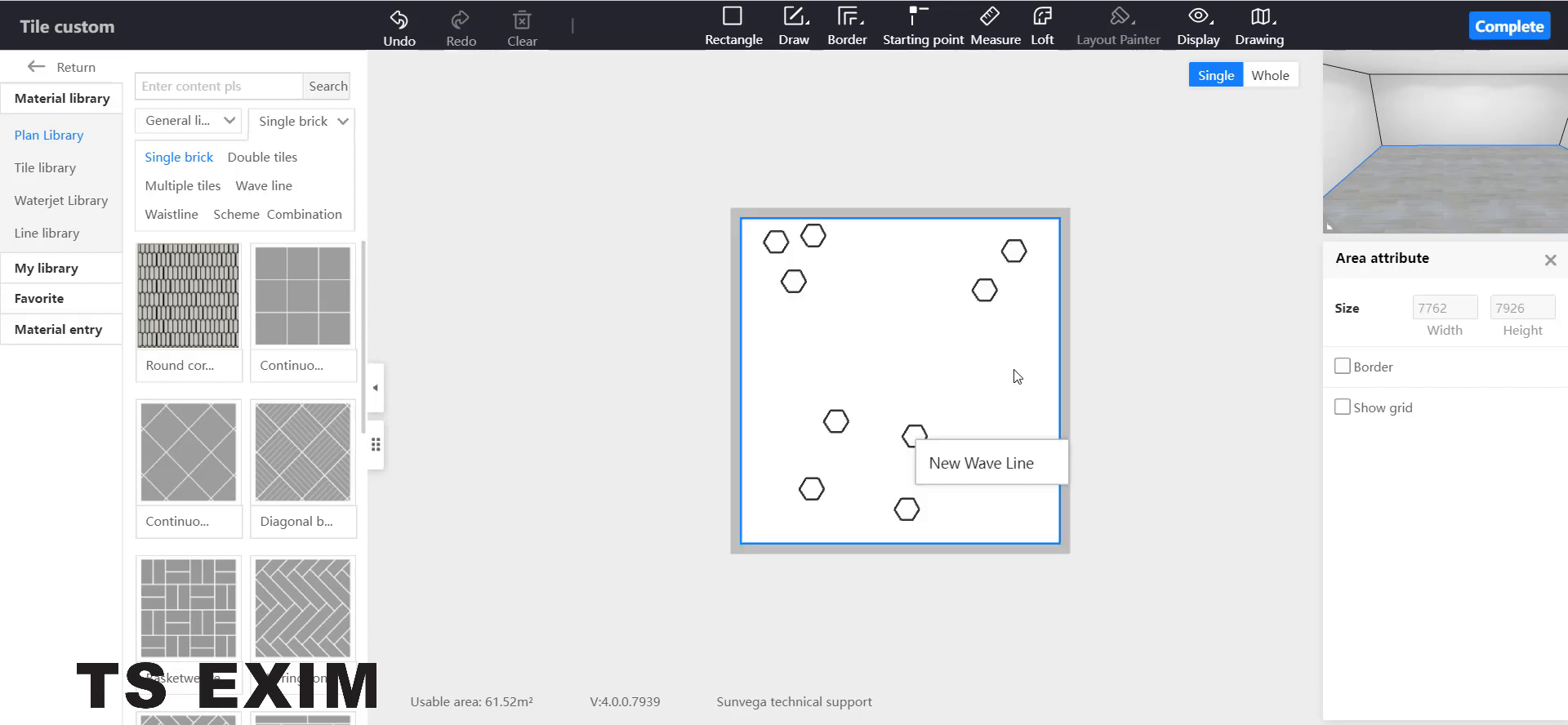
{"action": "scroll", "coordinate": [955, 366], "scroll_direction": "up", "scroll_amount": 3}
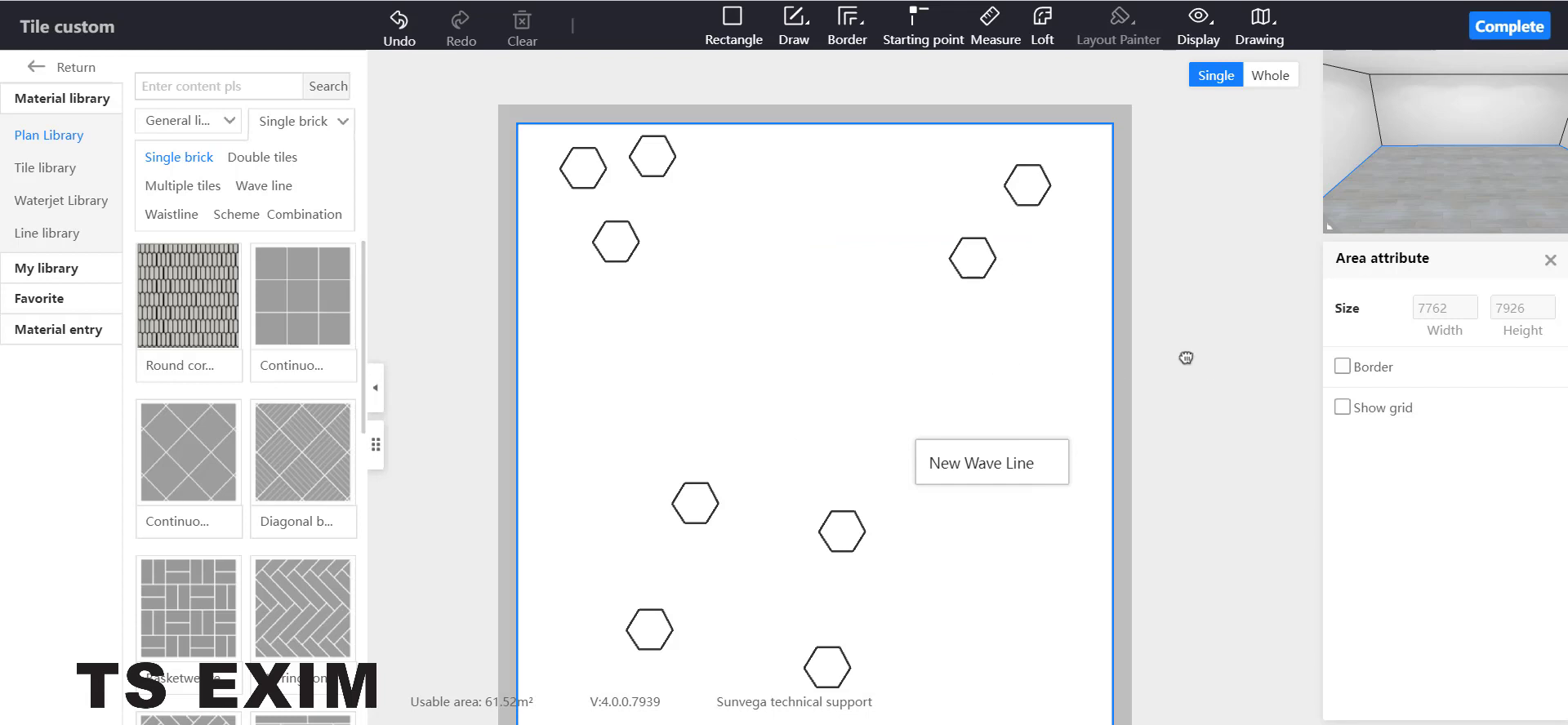
{"action": "left_click_drag", "start_coordinate": [1186, 358], "coordinate": [1162, 329]}
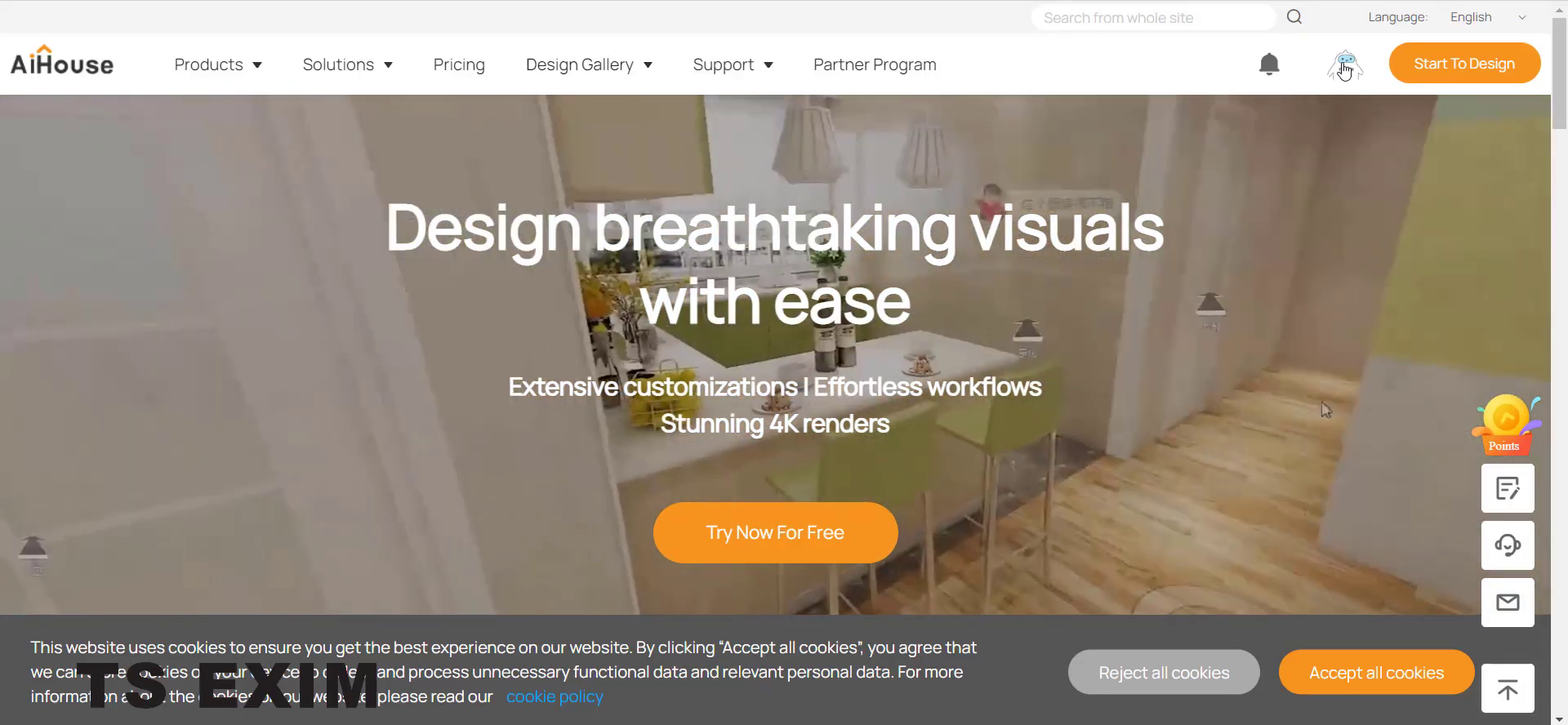
Step: Switch to the AiHouse website's Business Center and start publishing a new customized tile from the account's own products
{"action": "mouse_move", "coordinate": [1345, 65]}
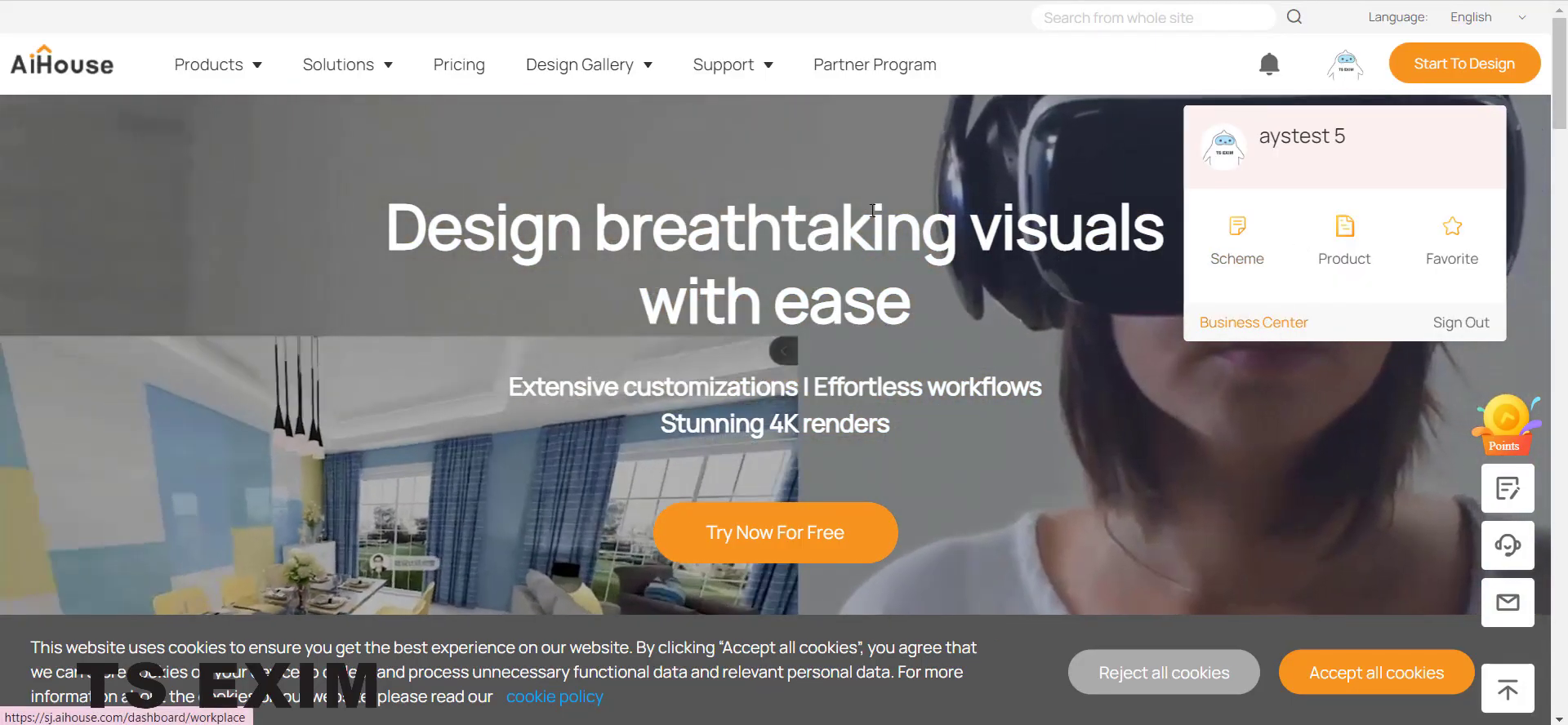
{"action": "left_click", "coordinate": [1253, 323]}
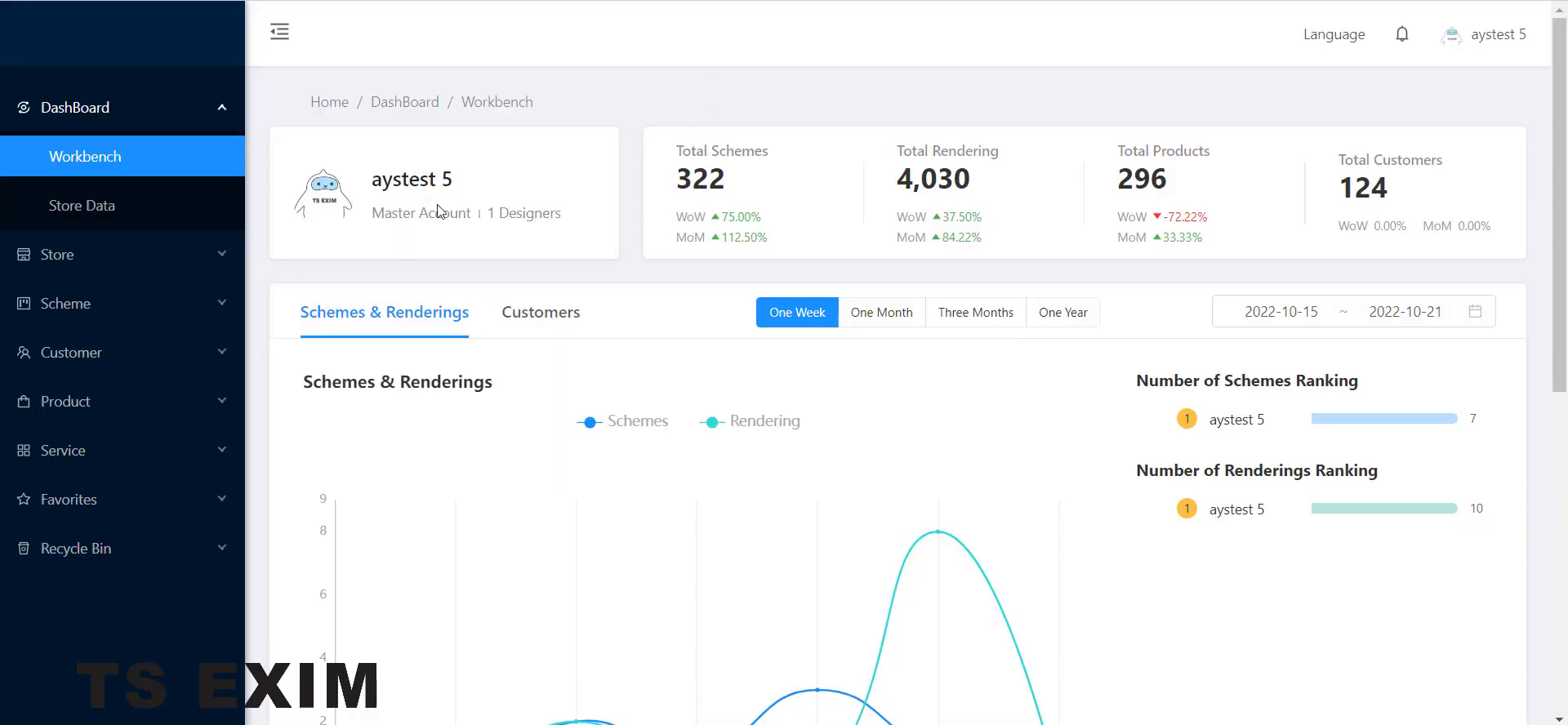
{"action": "left_click", "coordinate": [115, 400]}
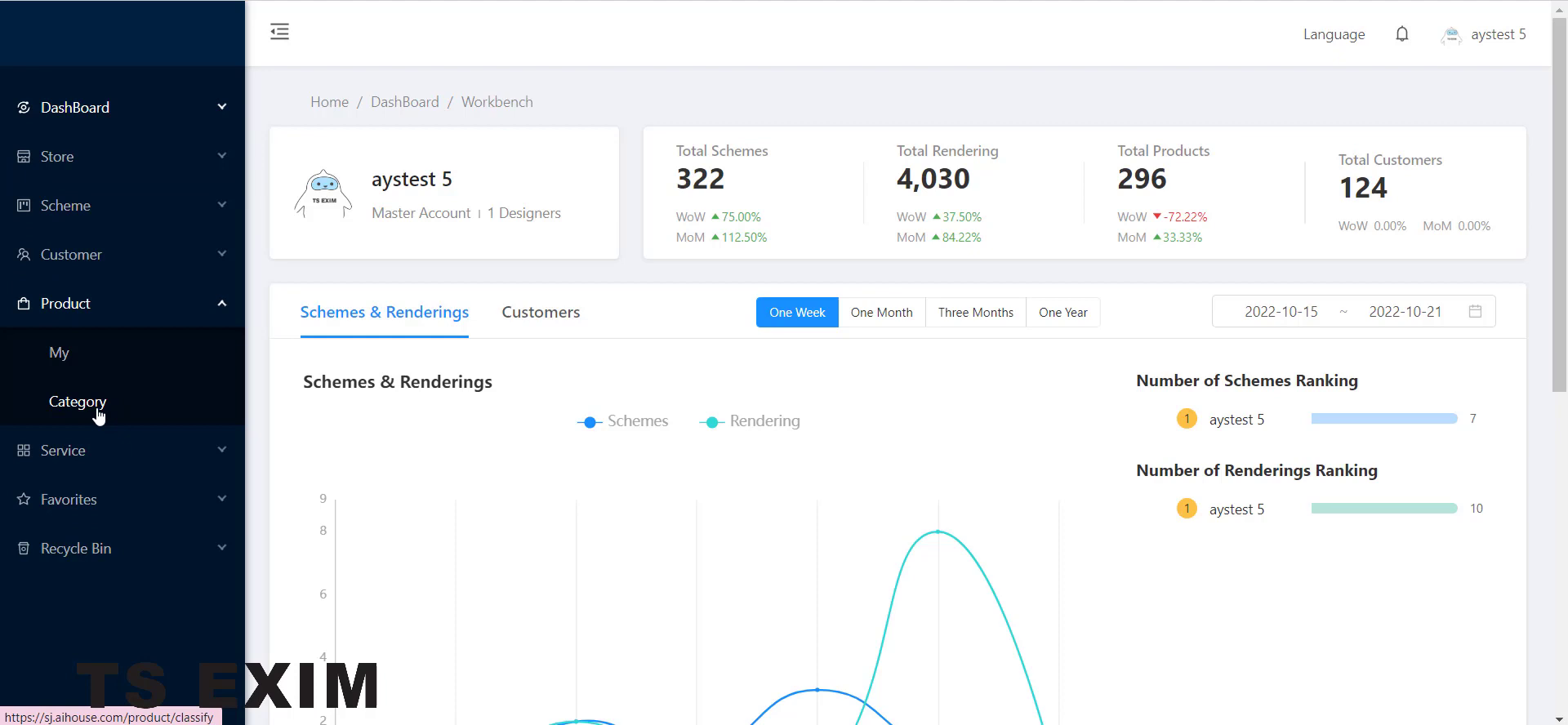
{"action": "left_click", "coordinate": [74, 353]}
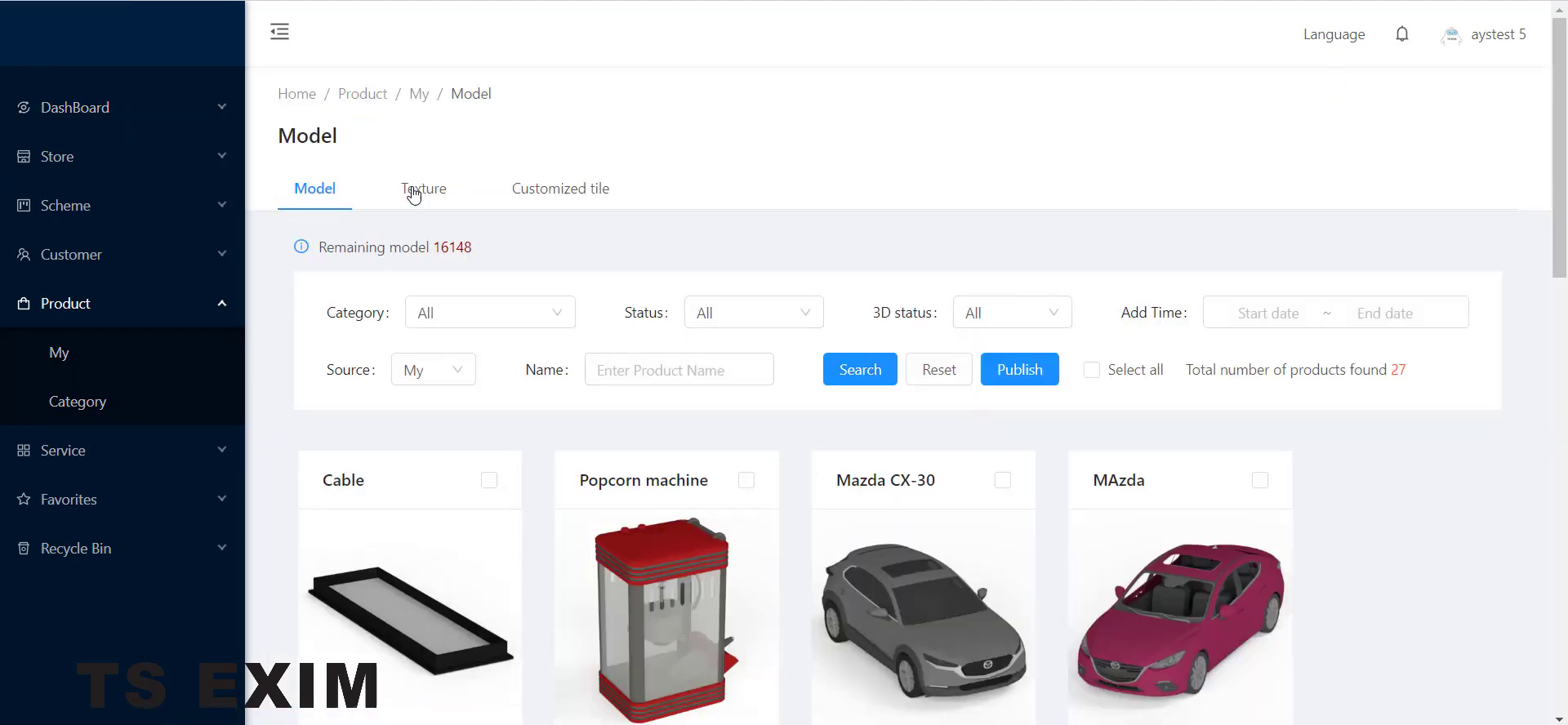
{"action": "left_click", "coordinate": [579, 197]}
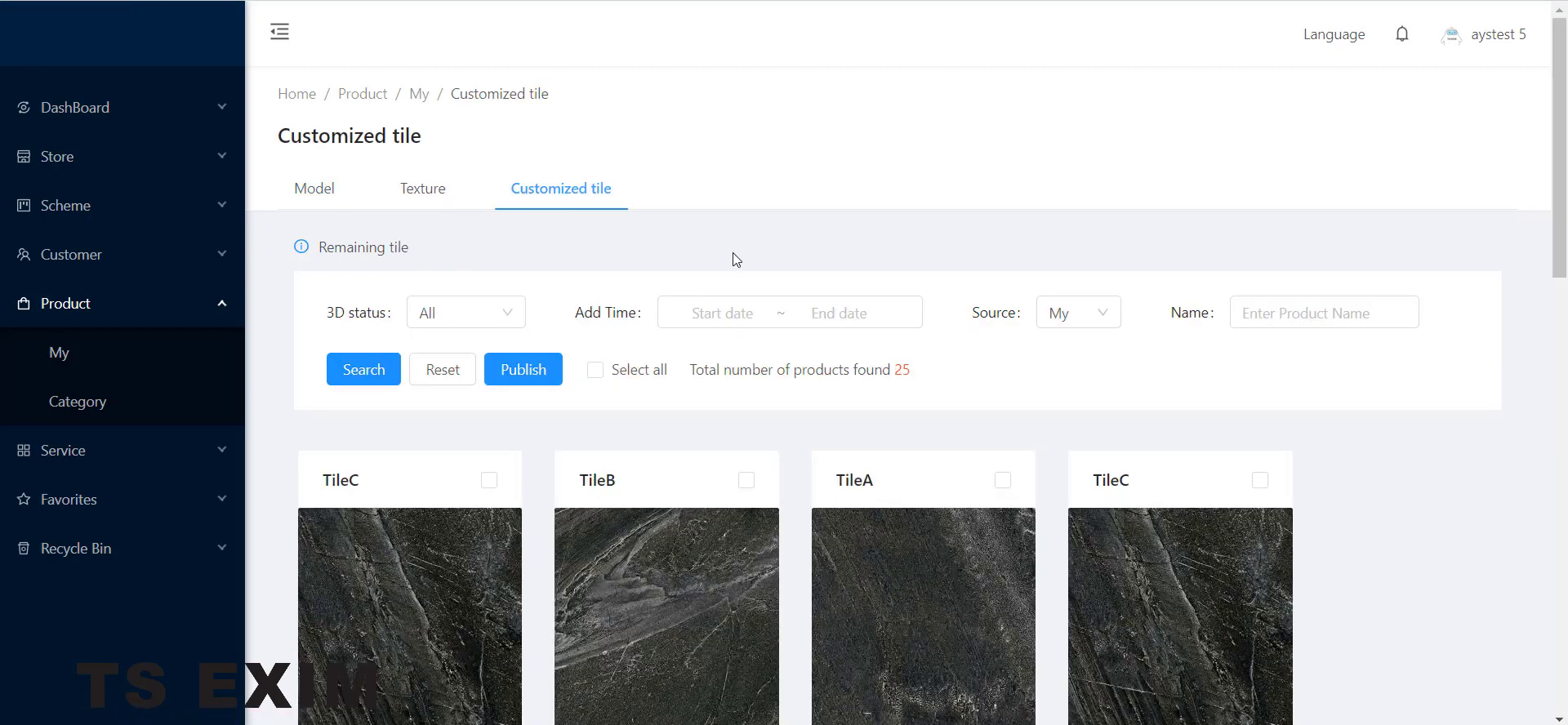
{"action": "scroll", "coordinate": [782, 289], "scroll_direction": "down", "scroll_amount": 1}
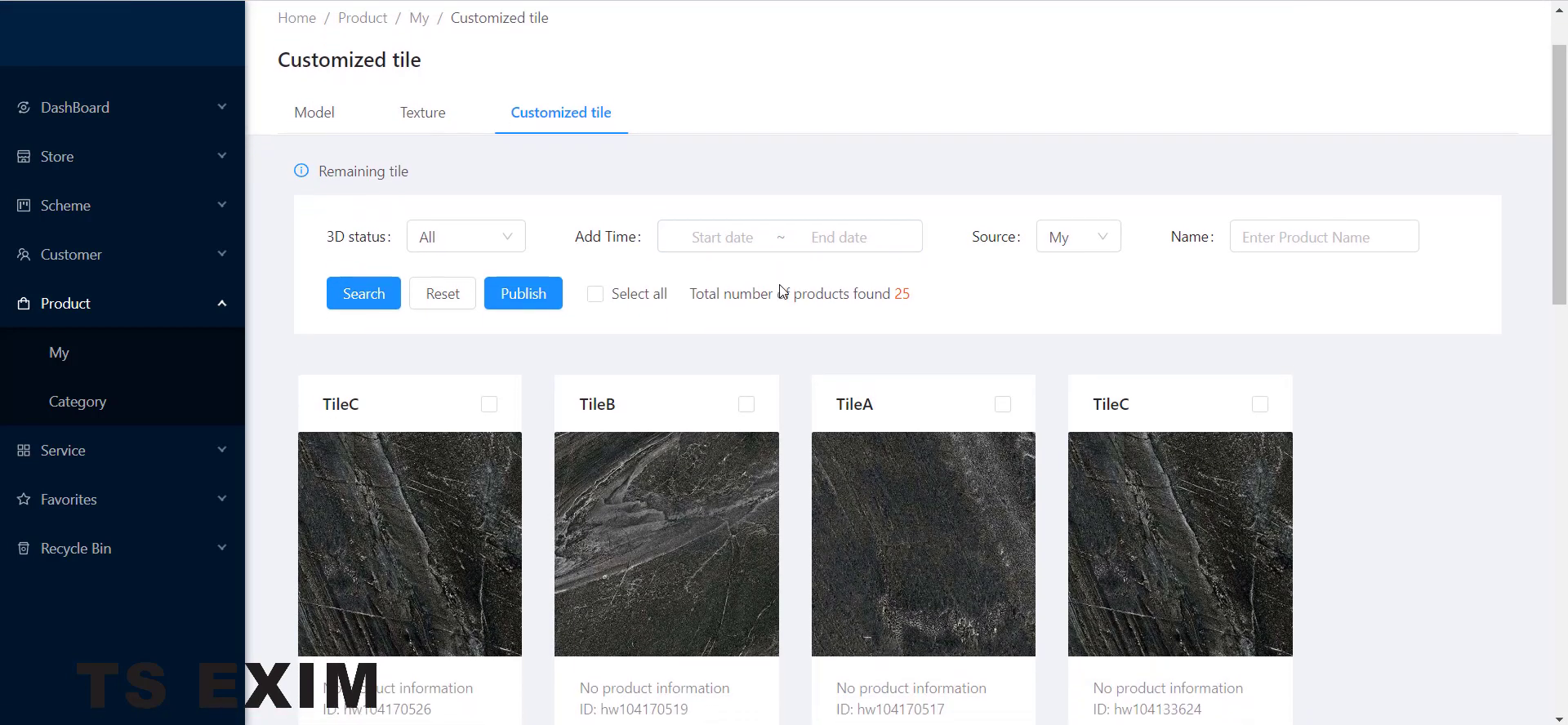
{"action": "left_click", "coordinate": [533, 279]}
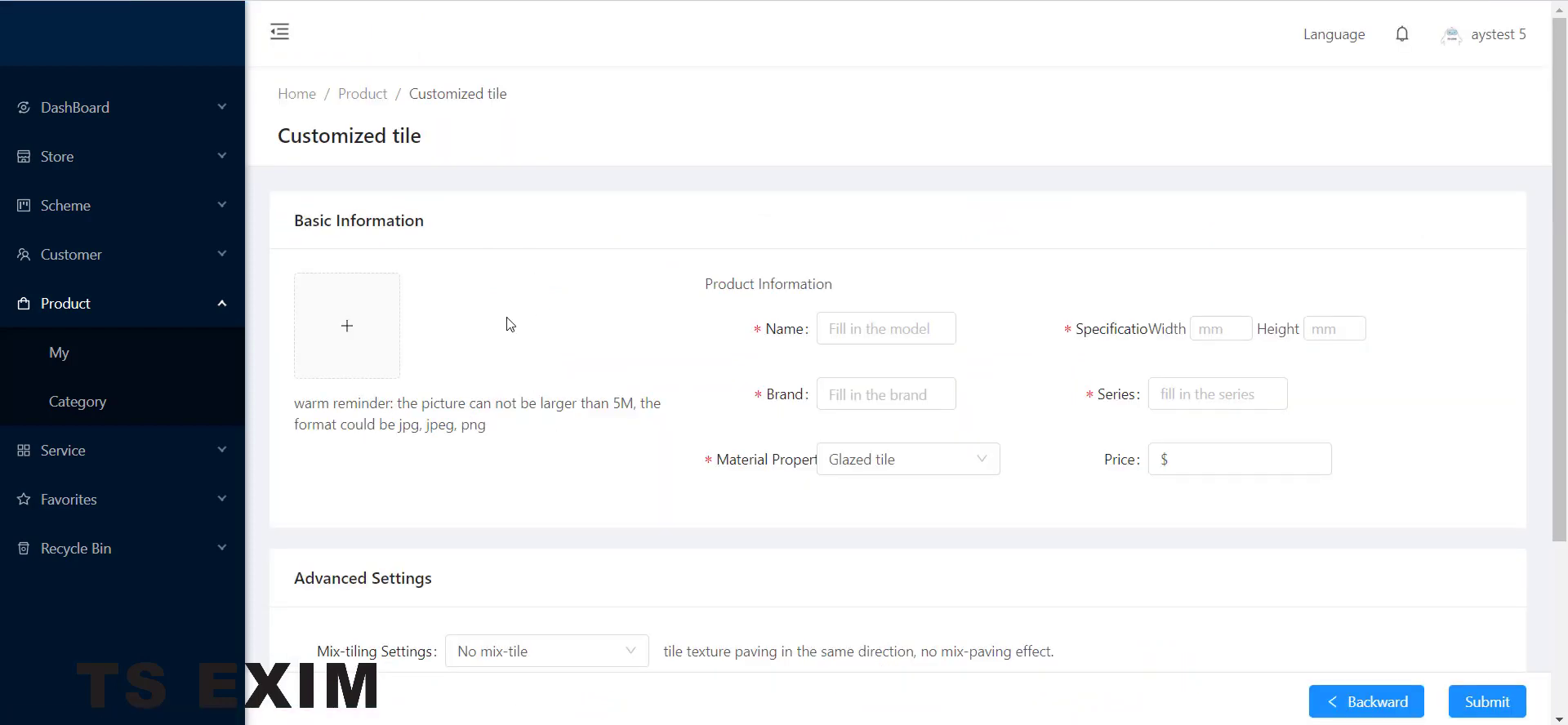
Step: Check the mix-tiling options in the tile's advanced settings and choose No mix-tile
{"action": "scroll", "coordinate": [506, 375], "scroll_direction": "down", "scroll_amount": 1}
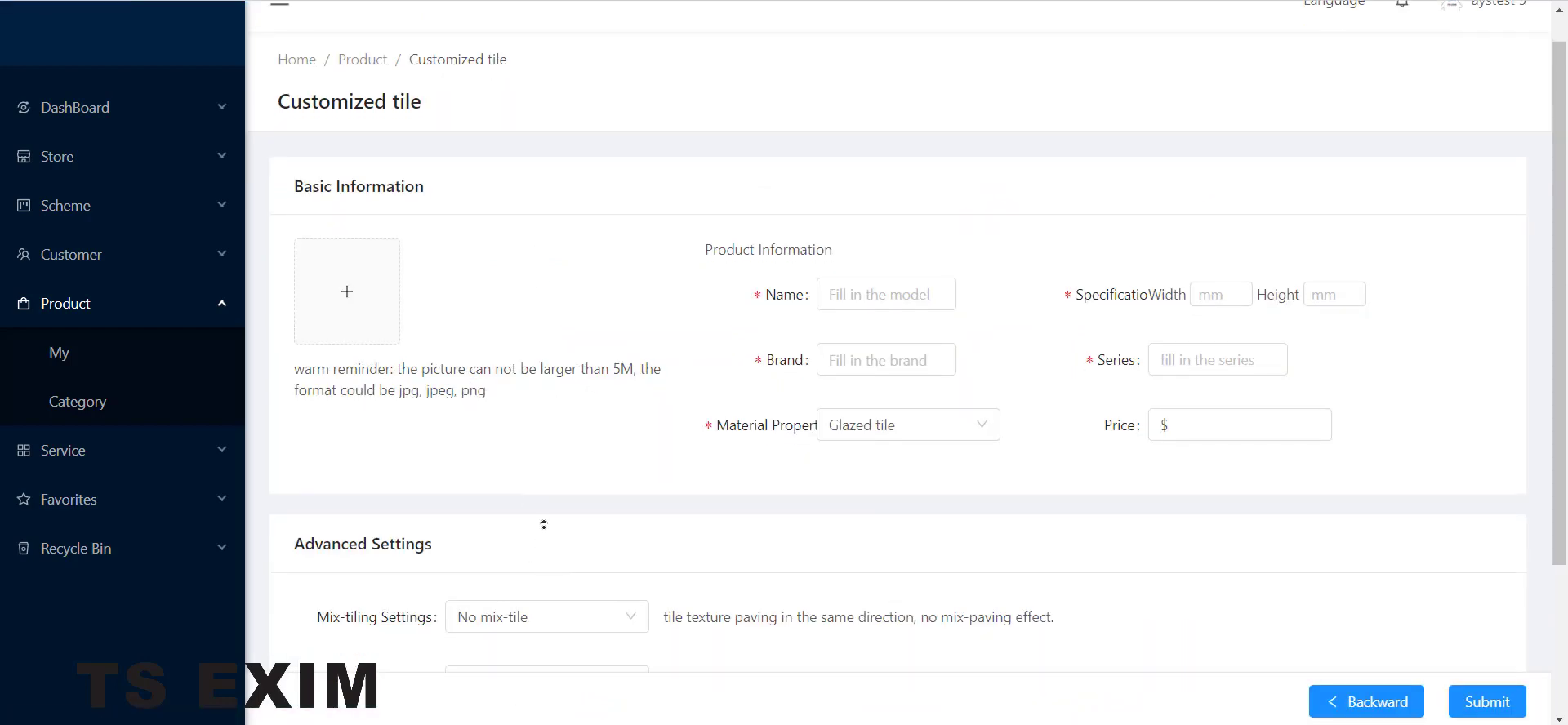
{"action": "scroll", "coordinate": [542, 522], "scroll_direction": "up", "scroll_amount": 1}
{"action": "left_click_drag", "start_coordinate": [568, 575], "coordinate": [555, 475]}
{"action": "scroll", "coordinate": [581, 561], "scroll_direction": "down", "scroll_amount": 1}
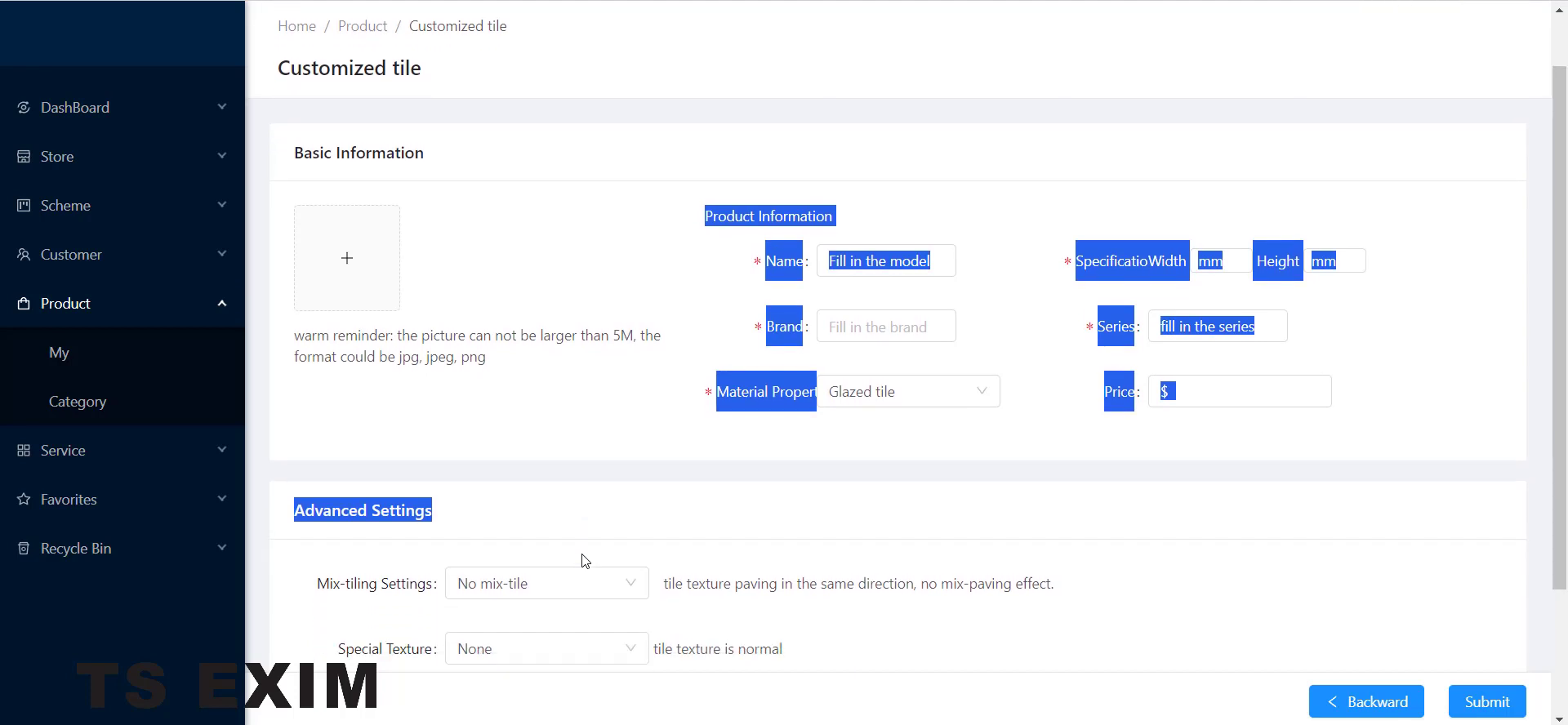
{"action": "left_click", "coordinate": [587, 499]}
{"action": "left_click", "coordinate": [568, 551]}
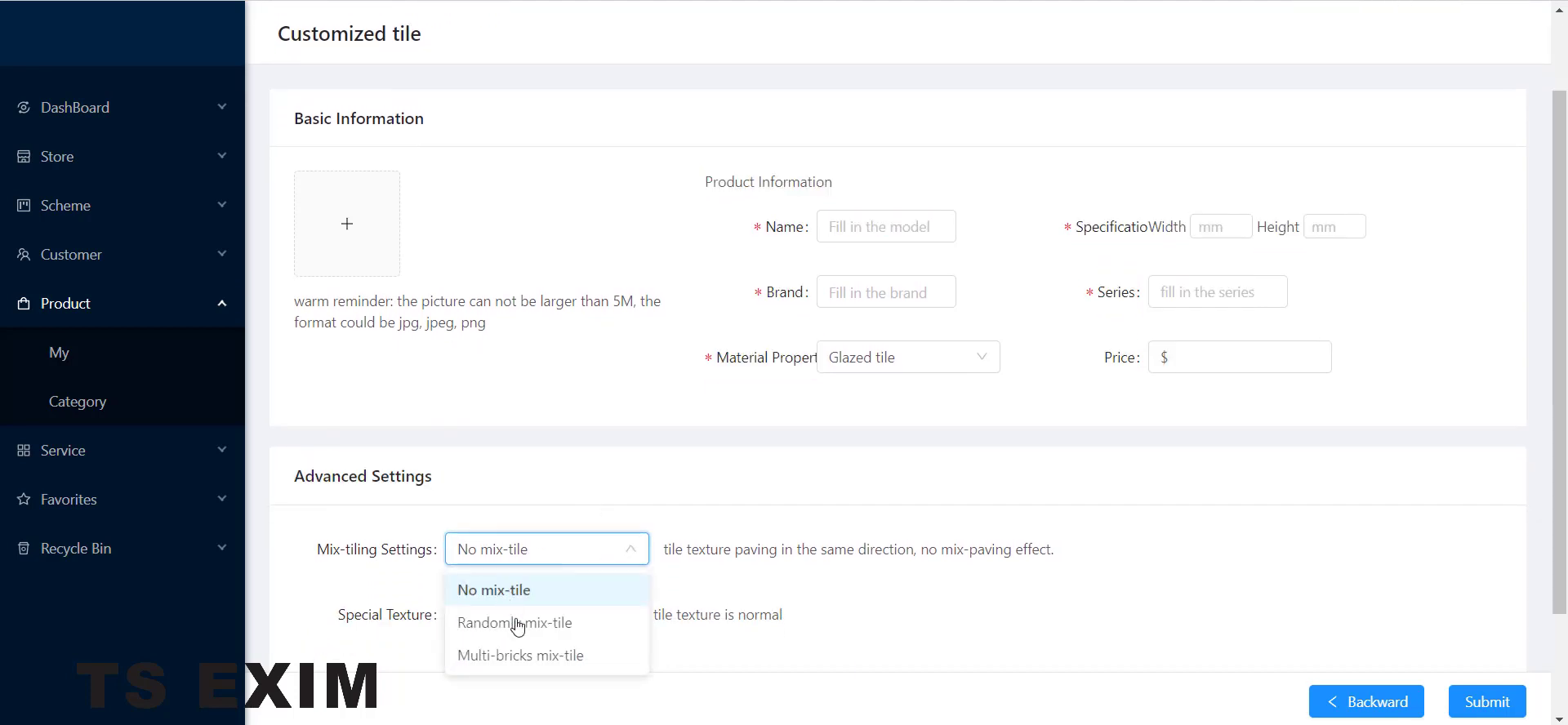
{"action": "left_click", "coordinate": [525, 592]}
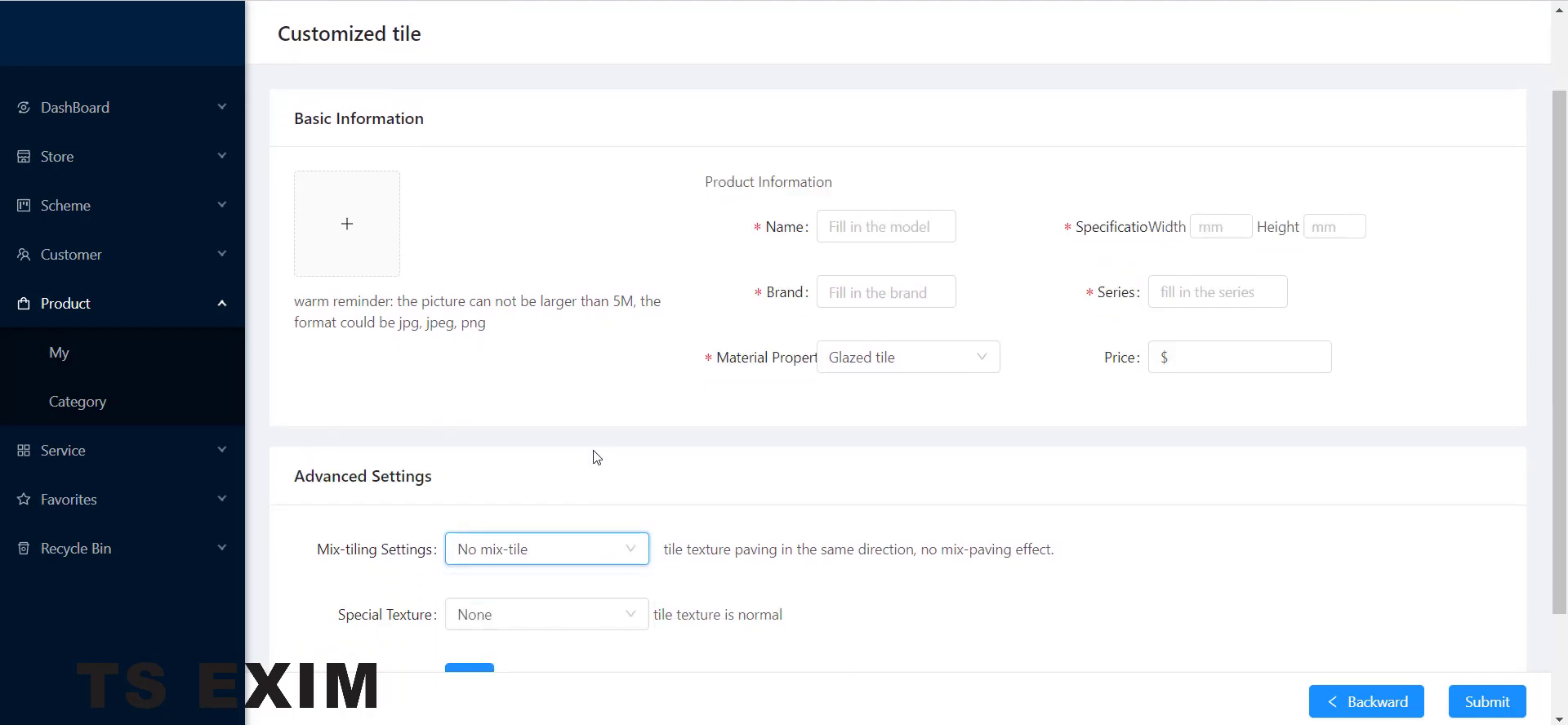
Step: Upload 0573245.jpg from the Downloads folder as the tile's picture
{"action": "scroll", "coordinate": [584, 455], "scroll_direction": "up", "scroll_amount": 1}
{"action": "left_click", "coordinate": [327, 286]}
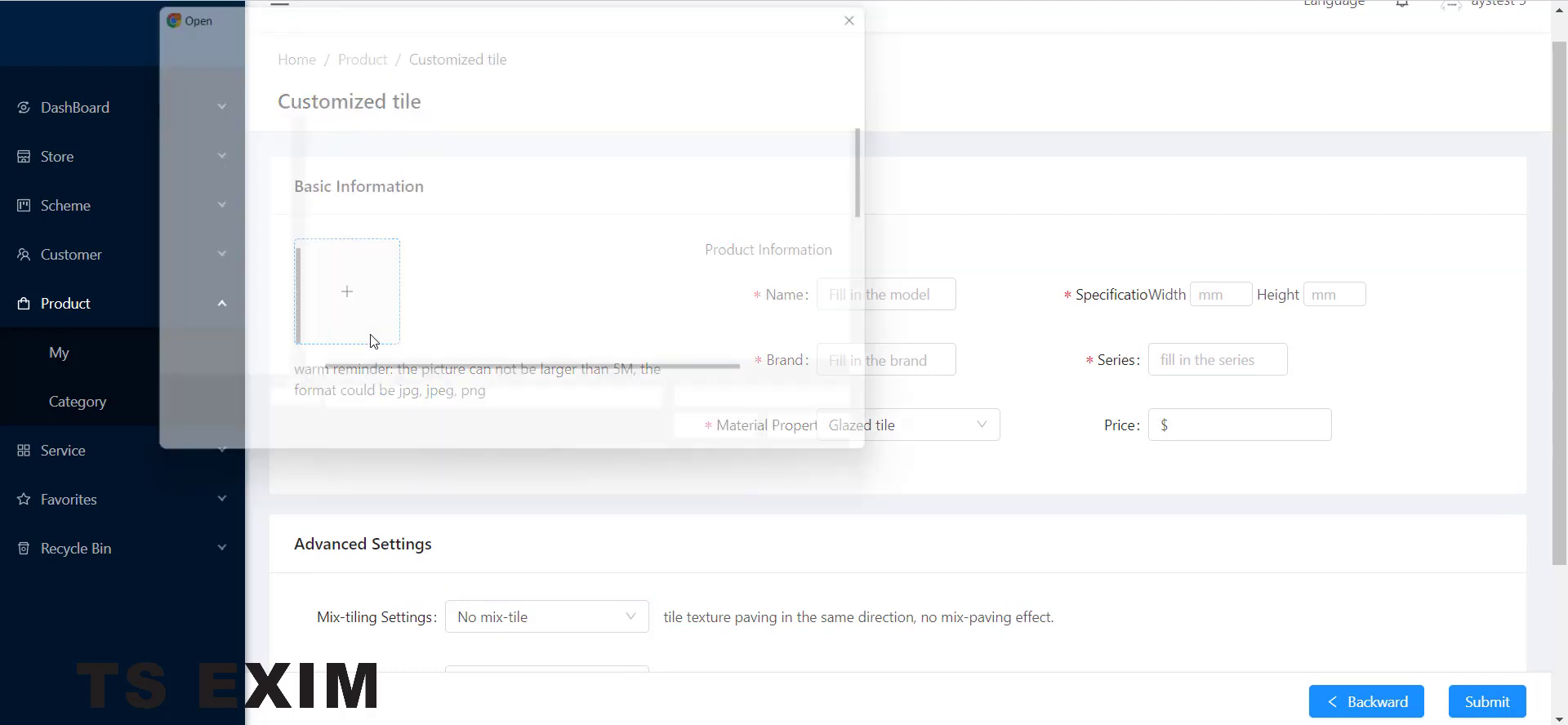
{"action": "left_click", "coordinate": [260, 208]}
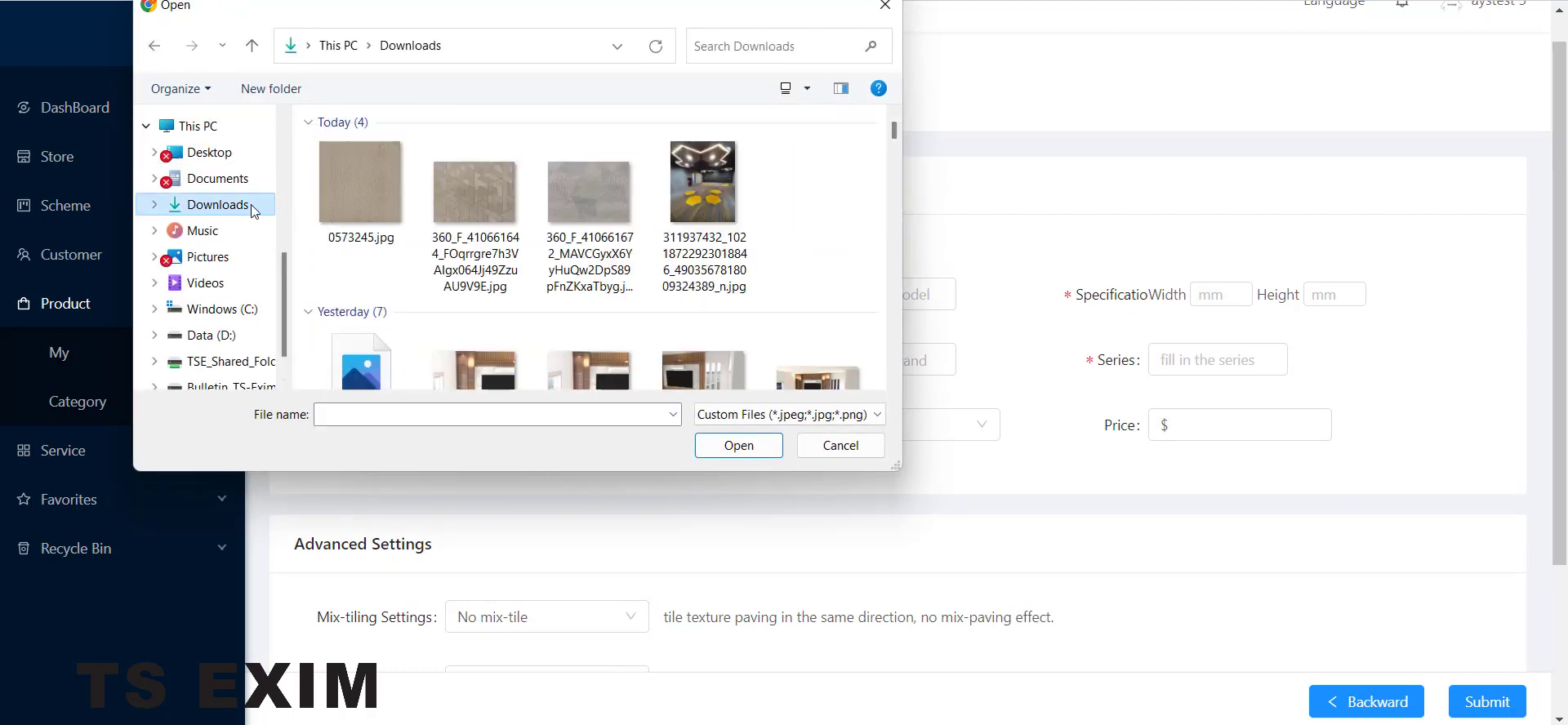
{"action": "left_click", "coordinate": [394, 189]}
{"action": "left_click", "coordinate": [738, 445]}
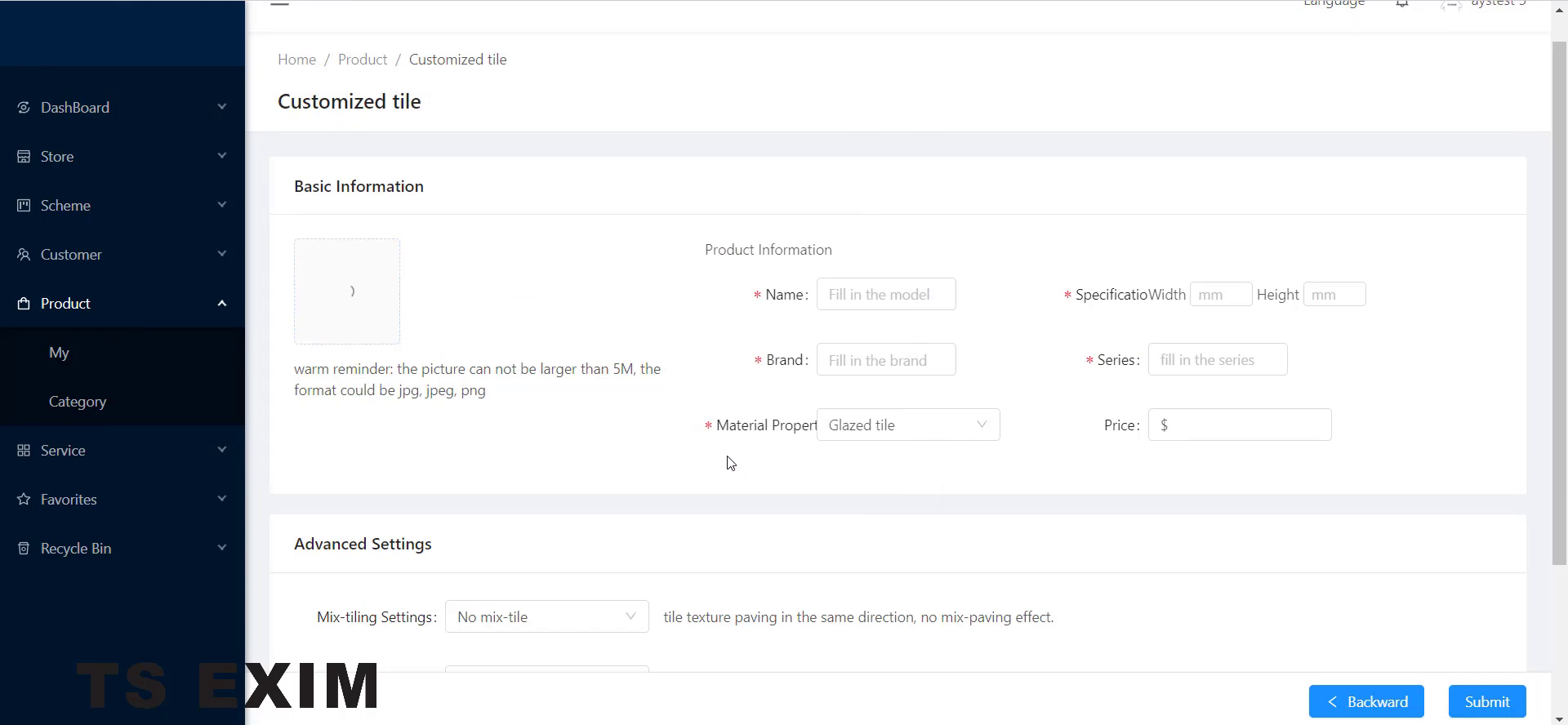
Step: Enter Carpet as the tile's name and NoBrand as its brand
{"action": "left_click", "coordinate": [888, 296]}
{"action": "type", "text": "Carpet"}
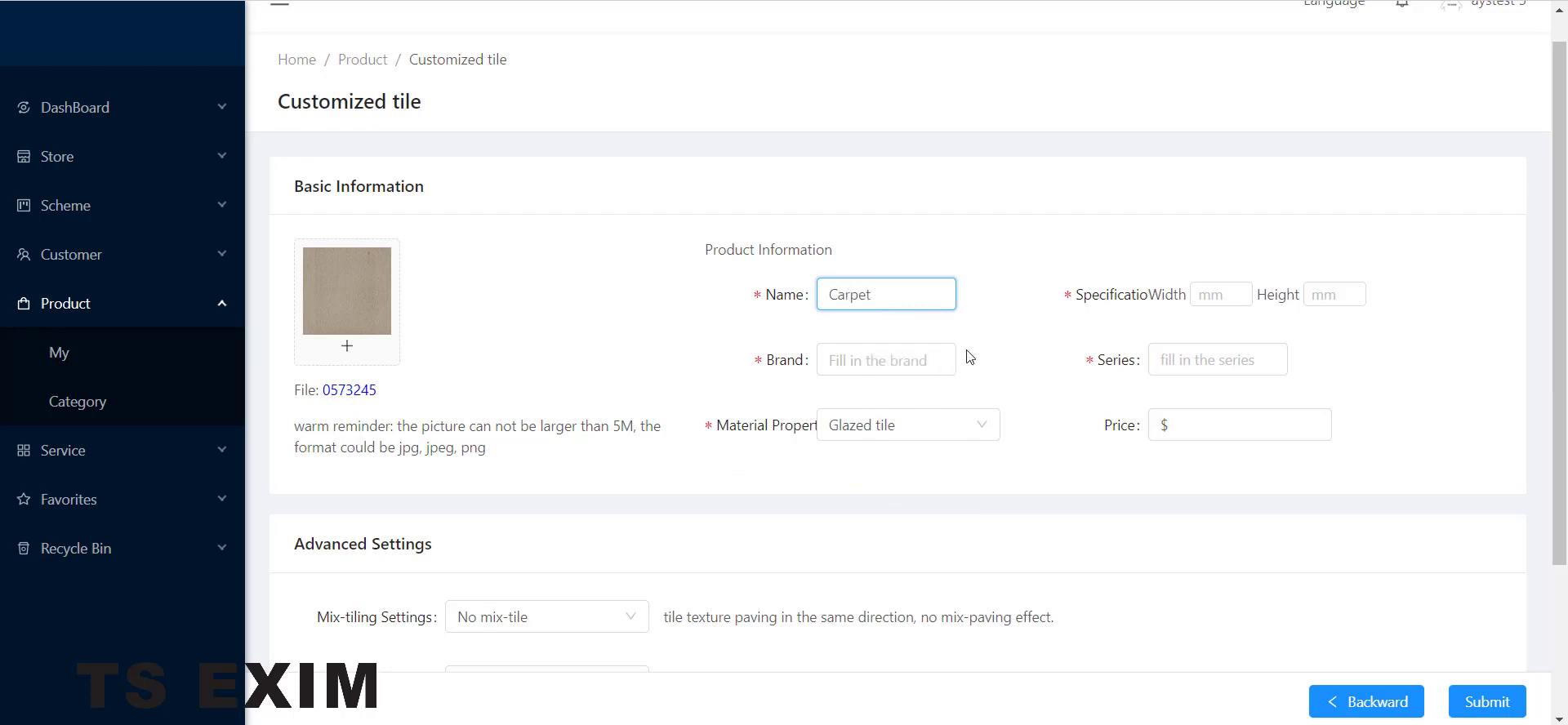
{"action": "left_click", "coordinate": [944, 355]}
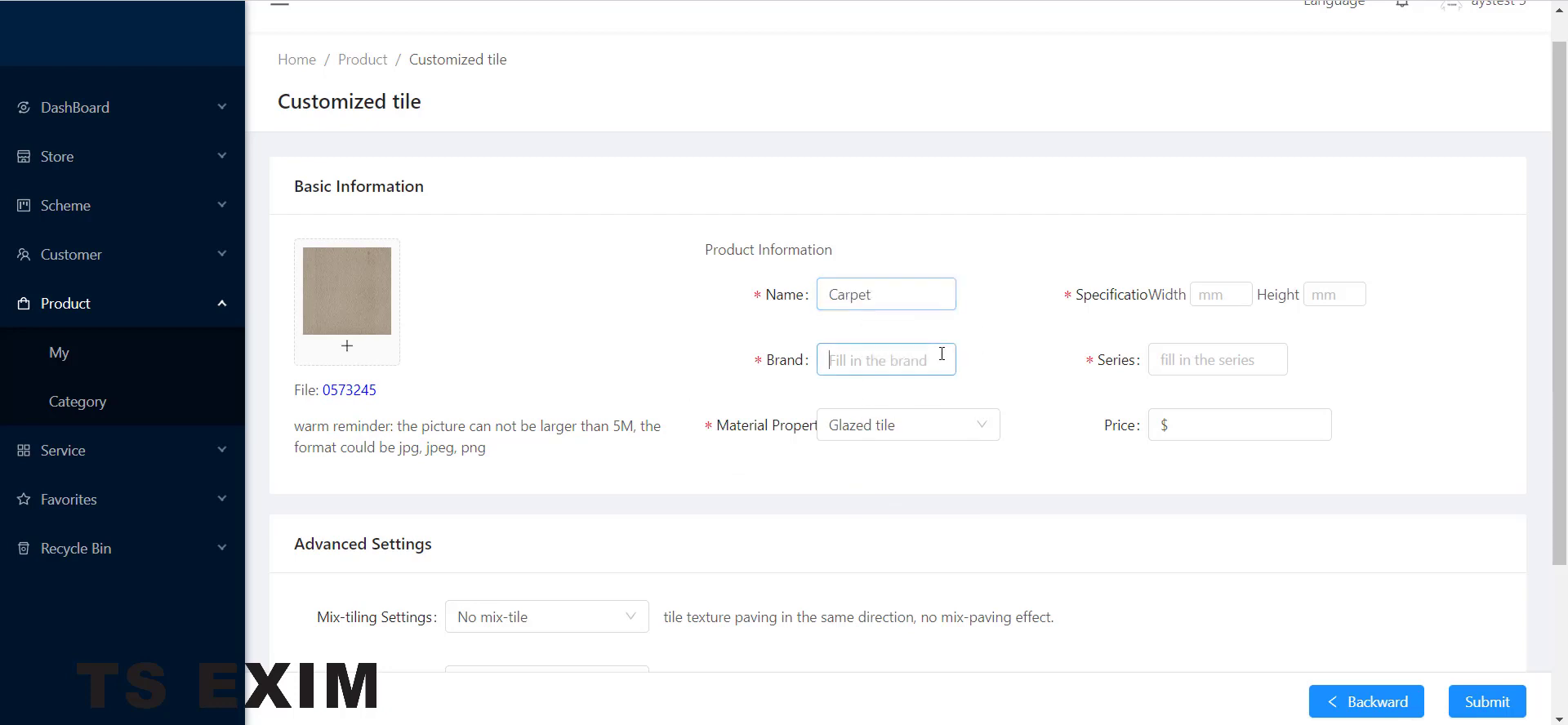
{"action": "type", "text": "N"}
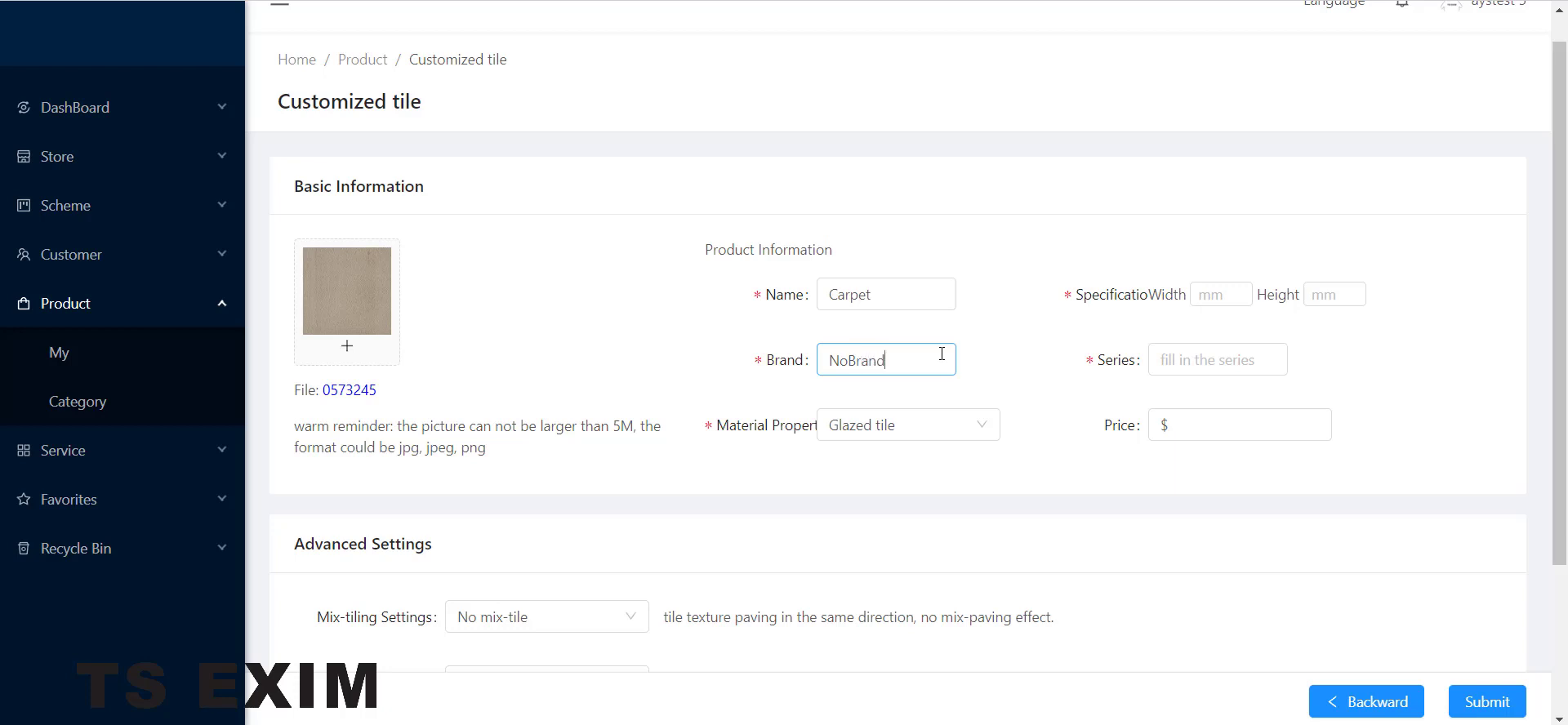
{"action": "type", "text": "oBrand"}
Step: Set the tile's width and height to 800 mm each and its series to Tile1
{"action": "left_click", "coordinate": [1211, 299]}
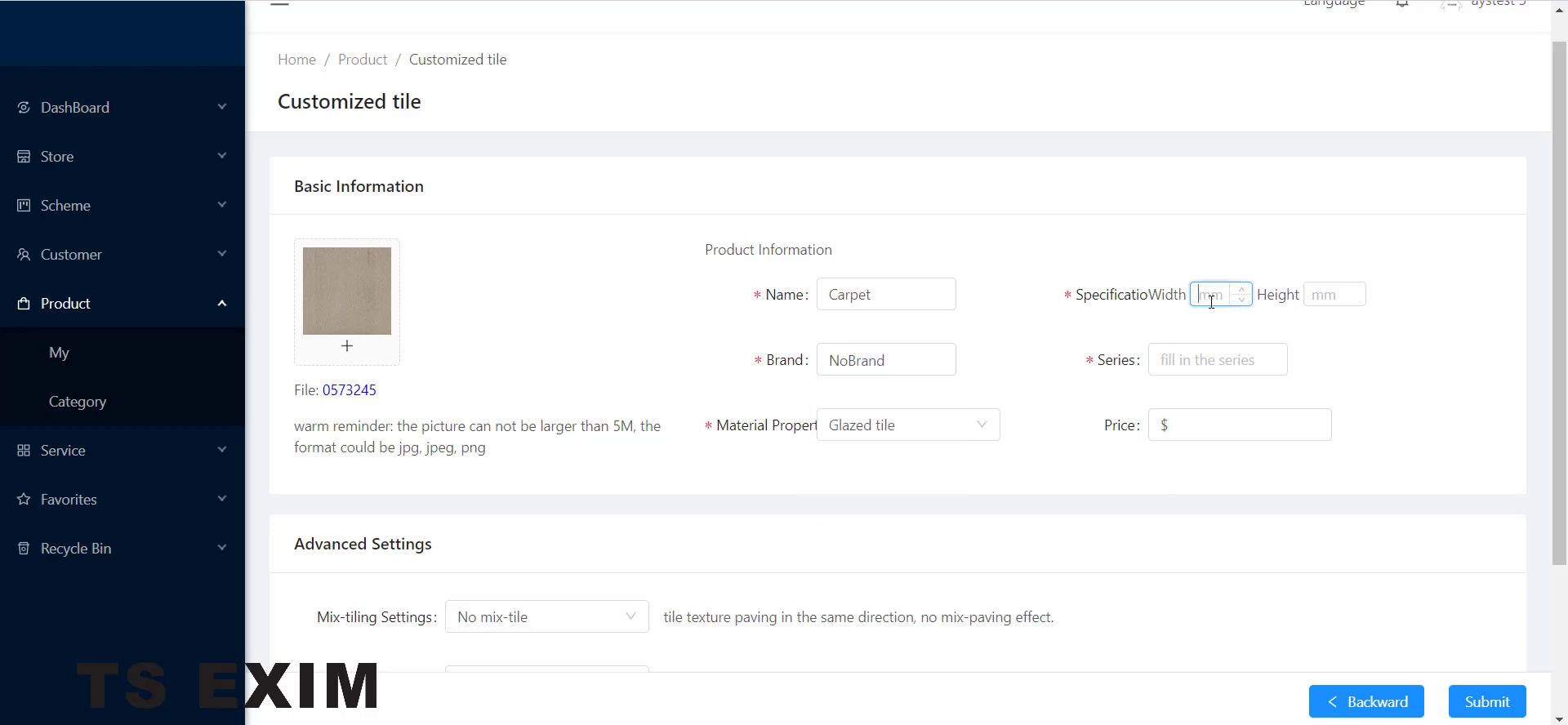
{"action": "left_click", "coordinate": [1330, 294]}
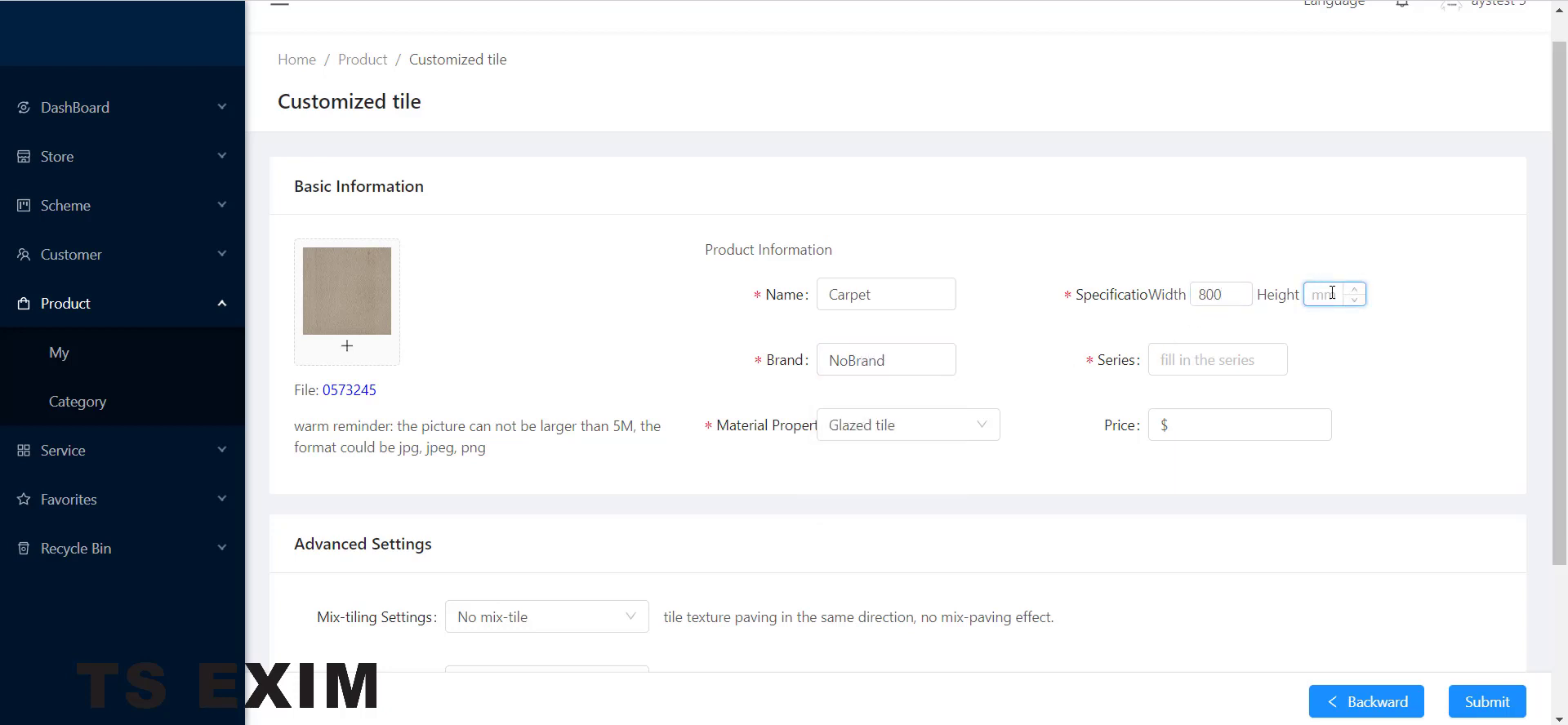
{"action": "left_click", "coordinate": [1250, 358]}
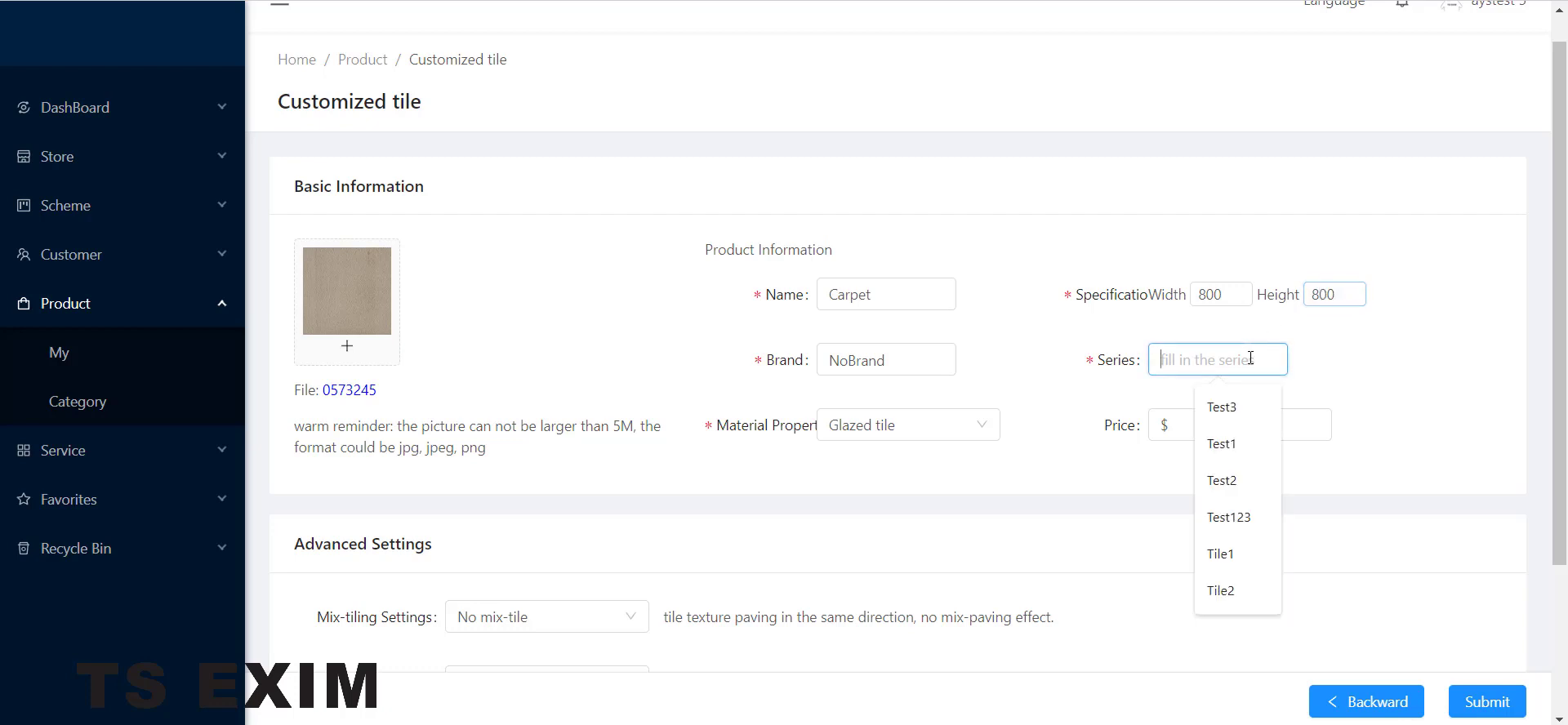
{"action": "left_click", "coordinate": [1221, 553]}
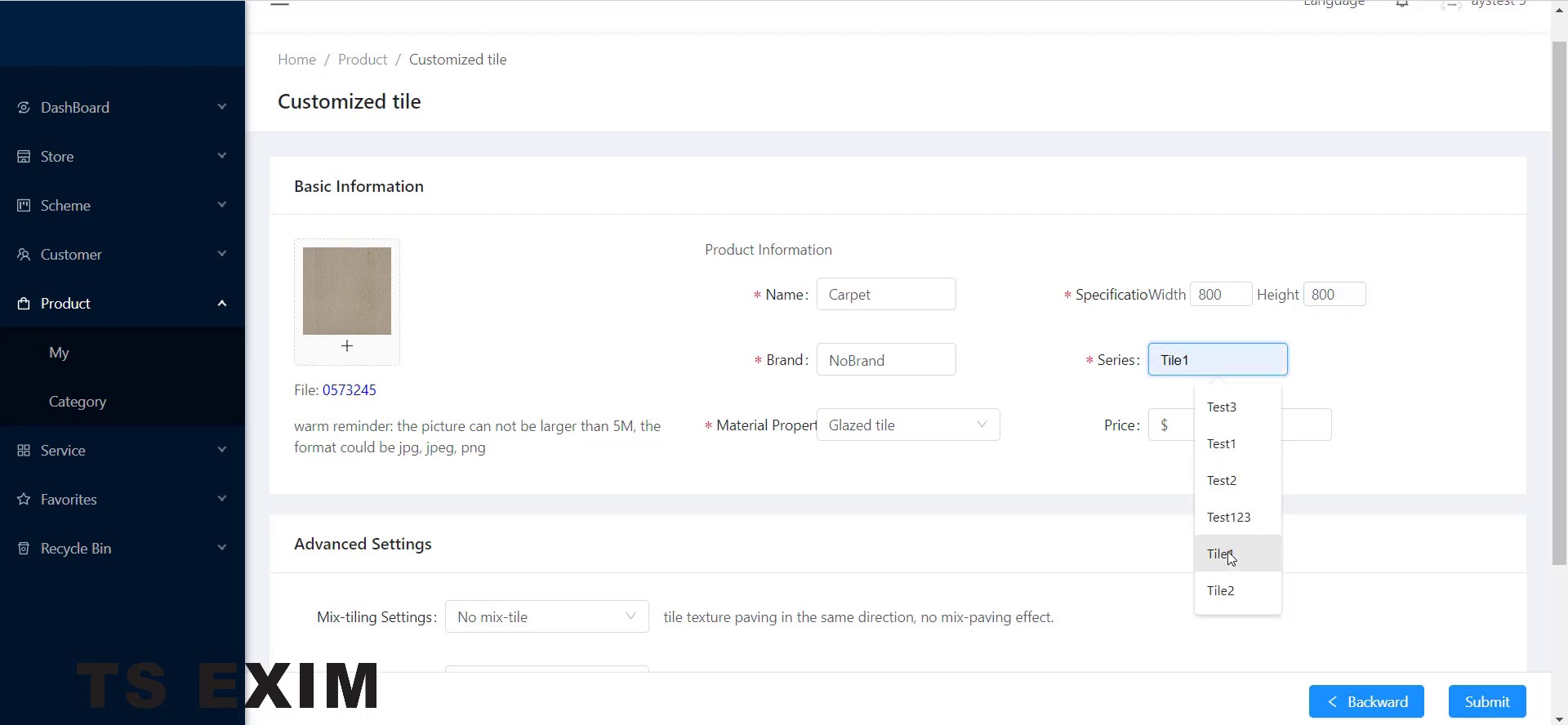
Step: Set the tile's material property to Wooden floor-texture and submit the new tile
{"action": "scroll", "coordinate": [1012, 360], "scroll_direction": "down", "scroll_amount": 3}
{"action": "left_click", "coordinate": [972, 221]}
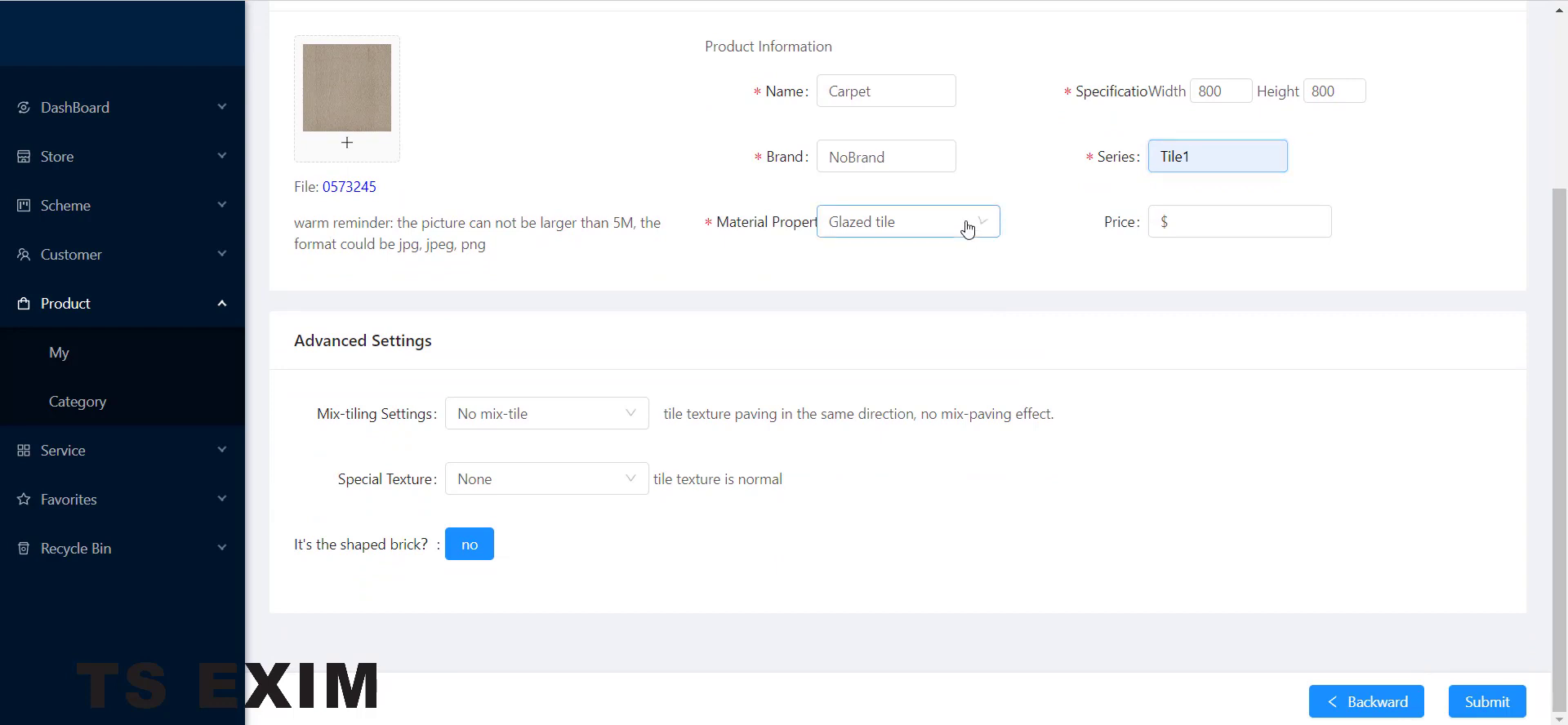
{"action": "left_click_drag", "start_coordinate": [988, 340], "coordinate": [996, 445]}
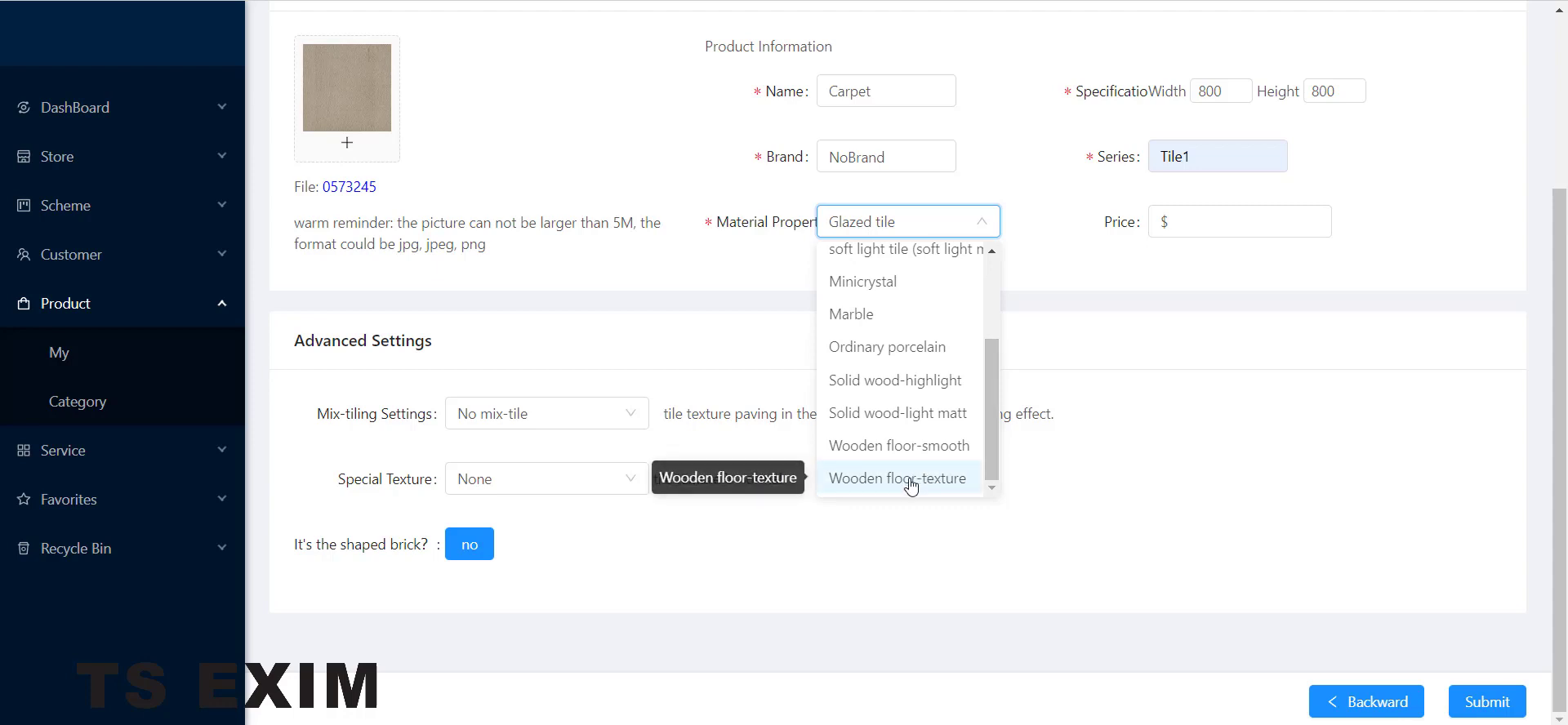
{"action": "scroll", "coordinate": [919, 400], "scroll_direction": "up", "scroll_amount": 3}
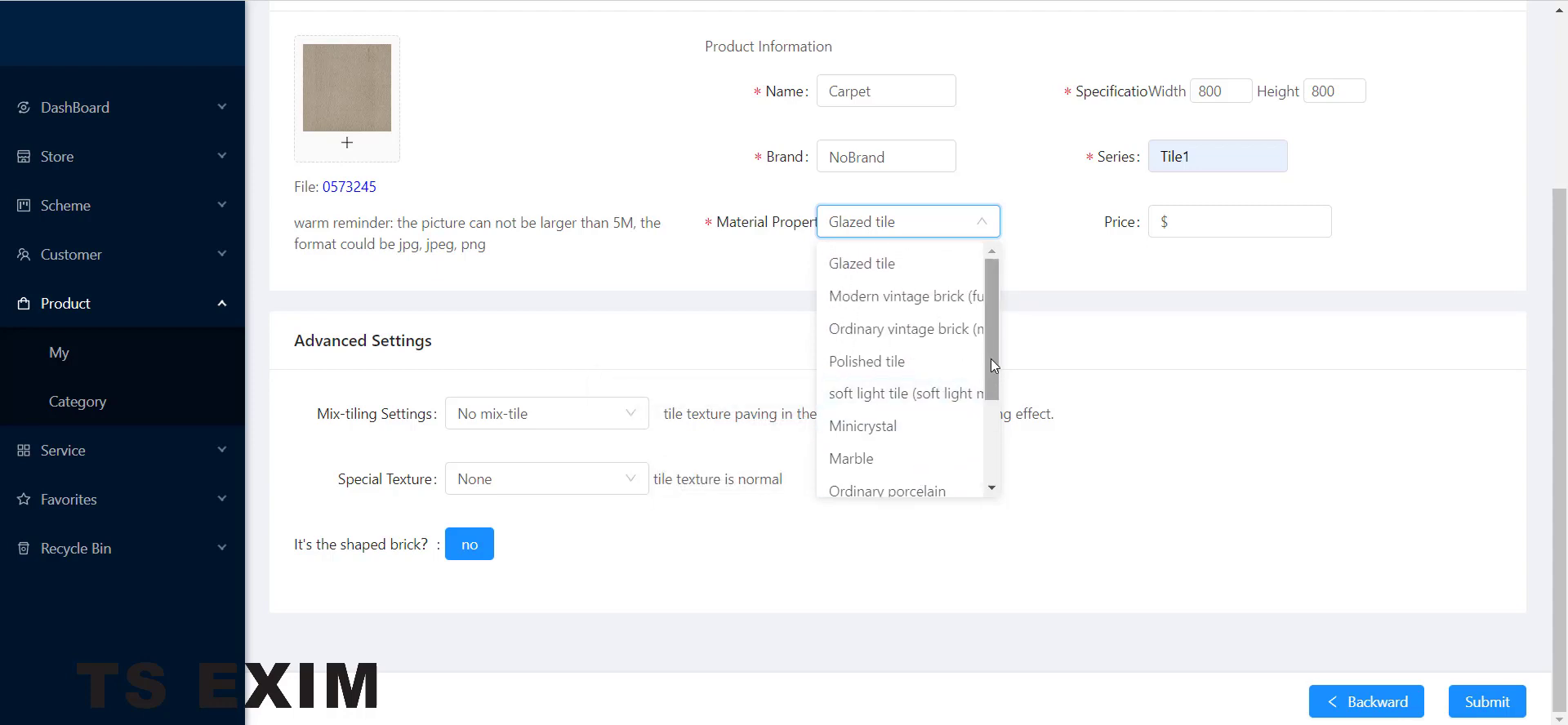
{"action": "left_click_drag", "start_coordinate": [992, 369], "coordinate": [992, 467]}
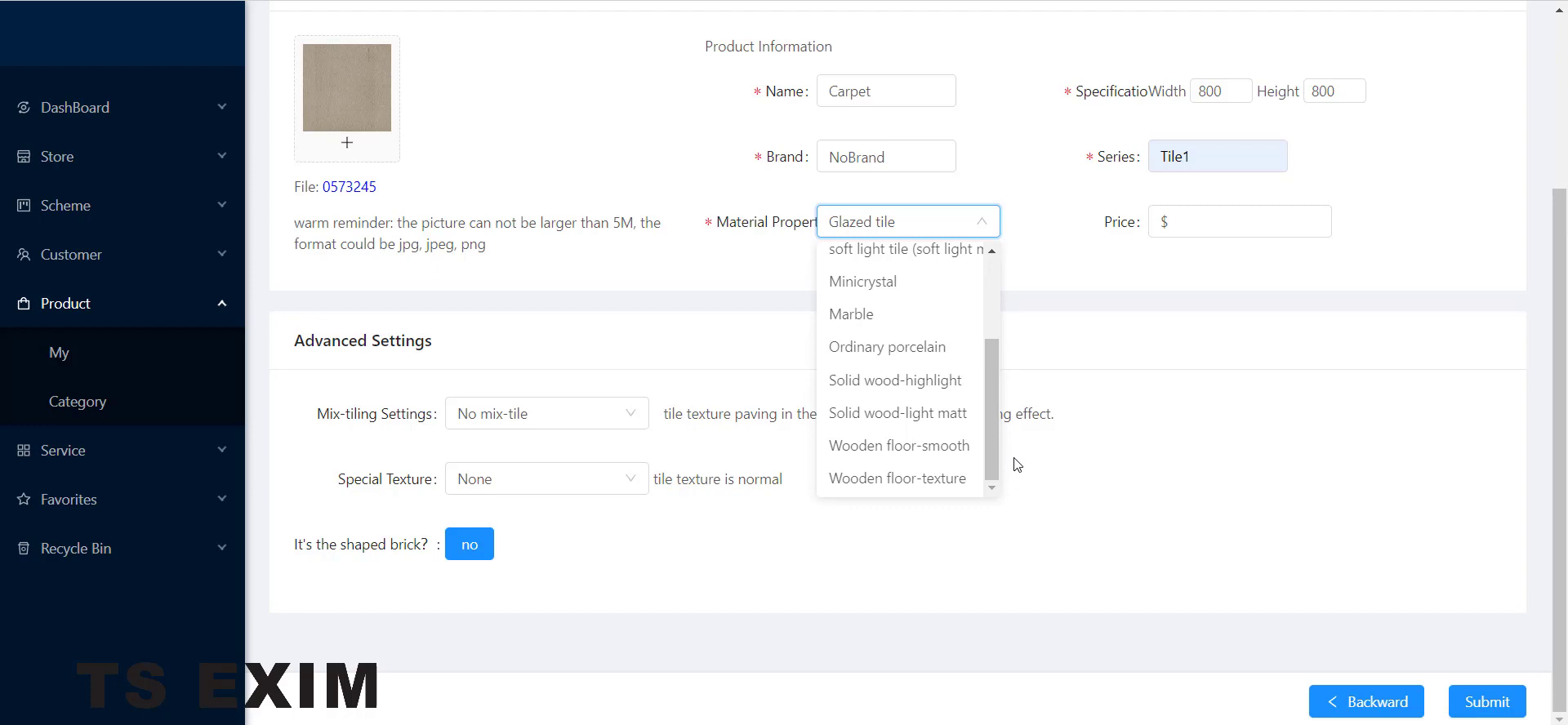
{"action": "left_click", "coordinate": [971, 480]}
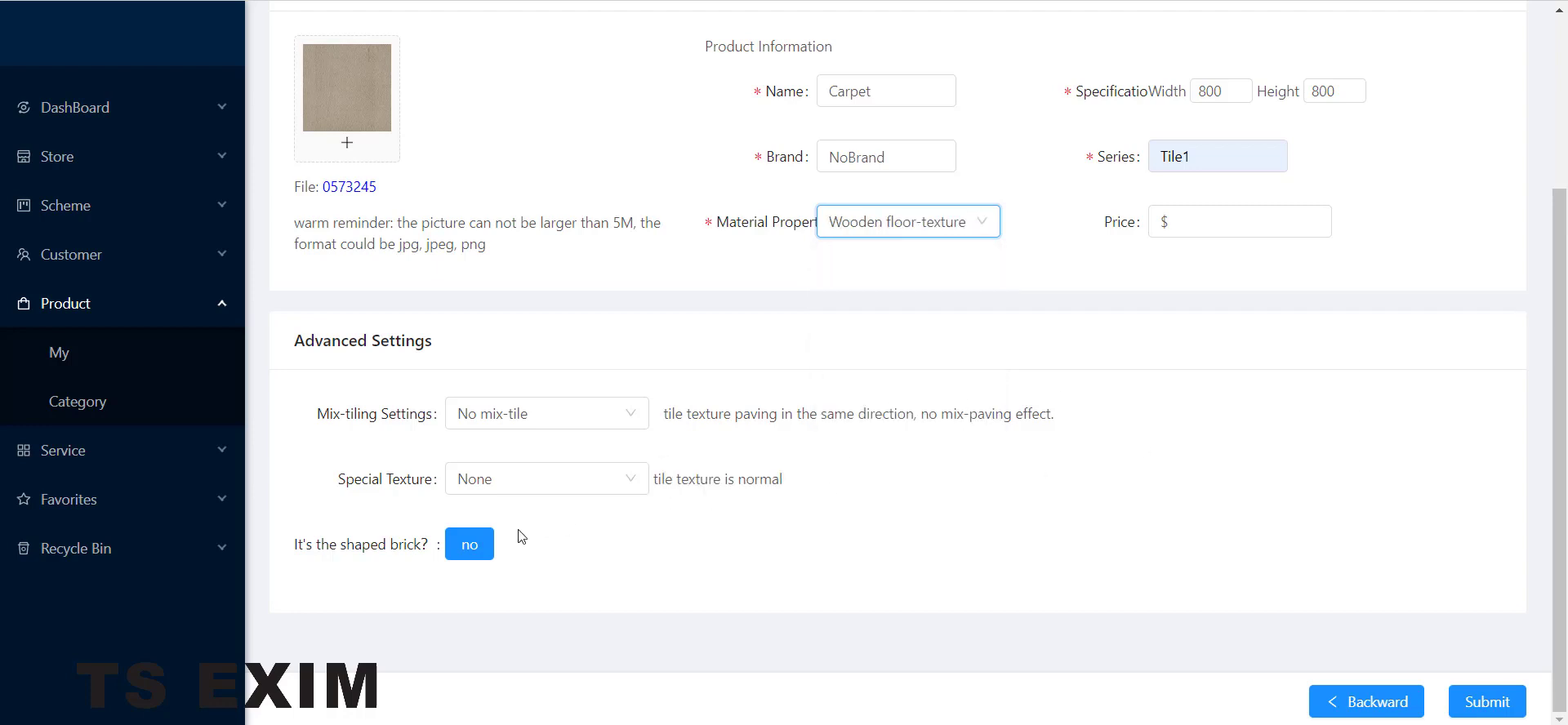
{"action": "left_click", "coordinate": [1484, 700]}
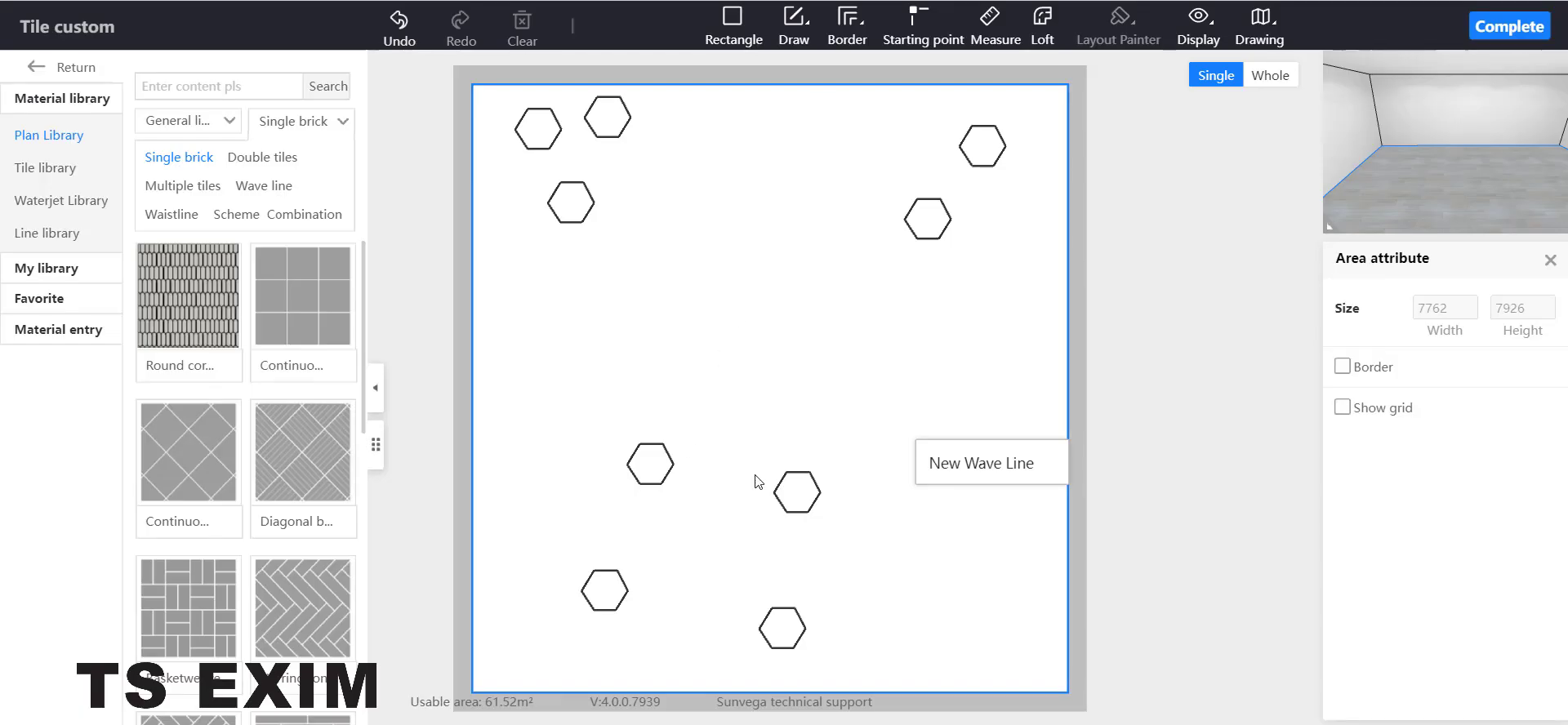
Step: Switch back to the Tile custom editor and list the Tile1 series from the personal tile library
{"action": "left_click", "coordinate": [417, 451]}
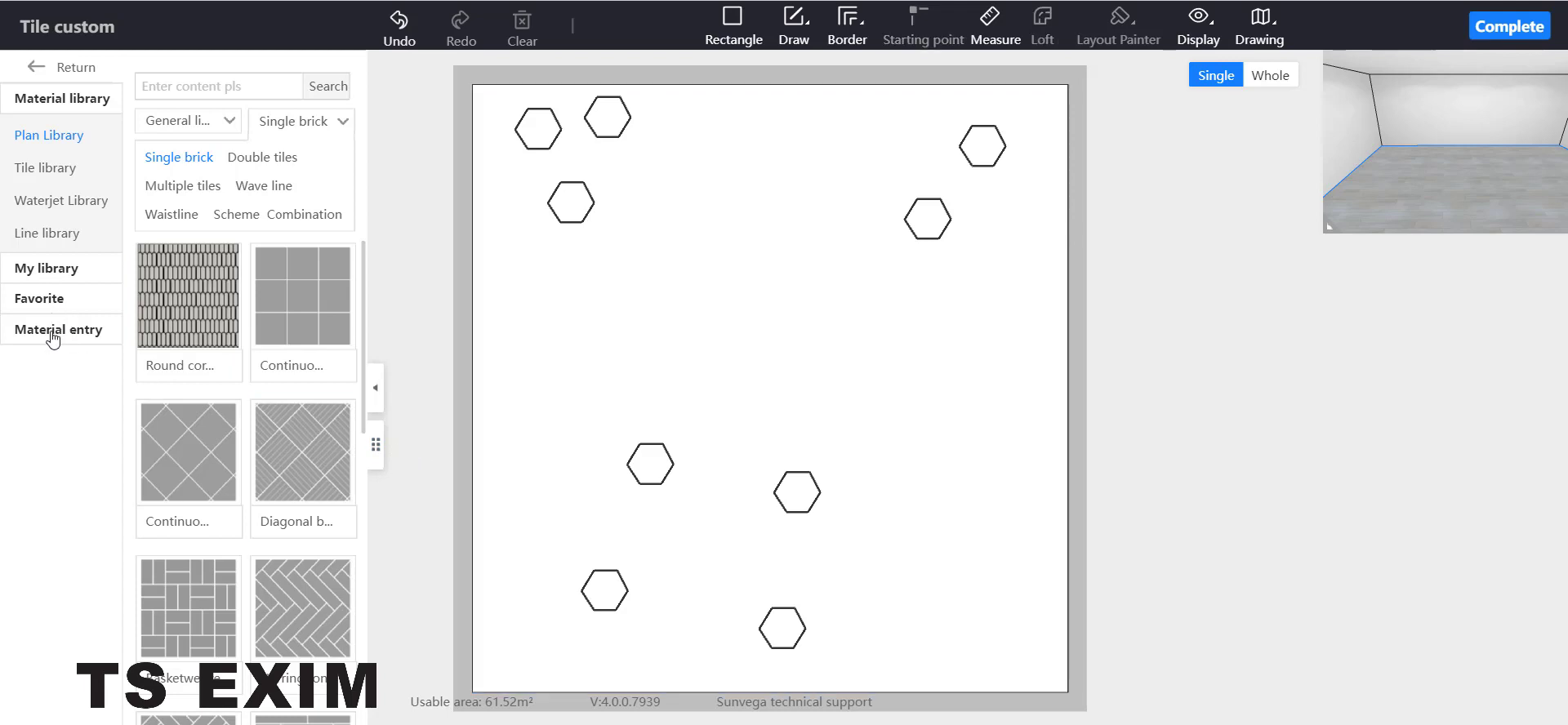
{"action": "left_click", "coordinate": [90, 270]}
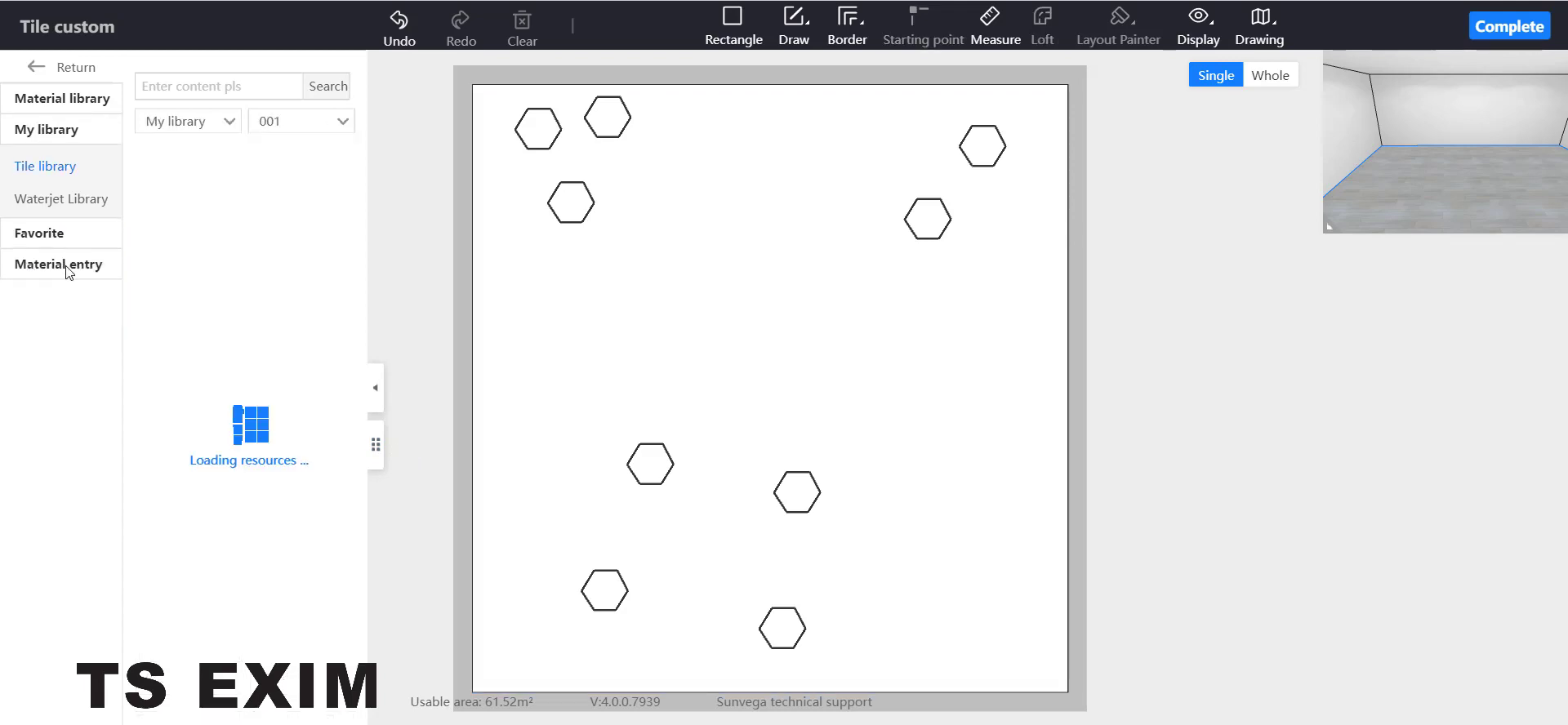
{"action": "left_click", "coordinate": [84, 131]}
{"action": "left_click", "coordinate": [234, 131]}
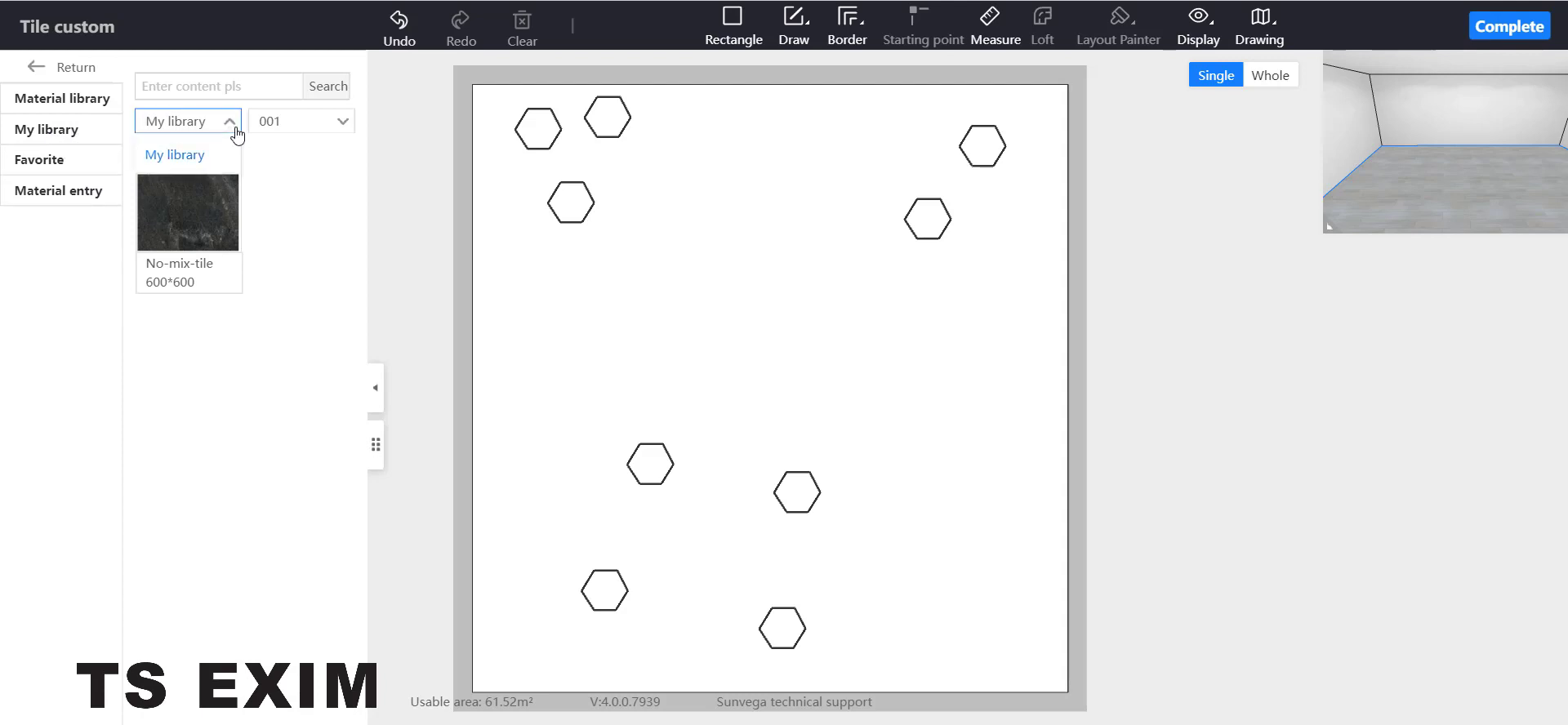
{"action": "left_click", "coordinate": [203, 157]}
{"action": "left_click", "coordinate": [305, 131]}
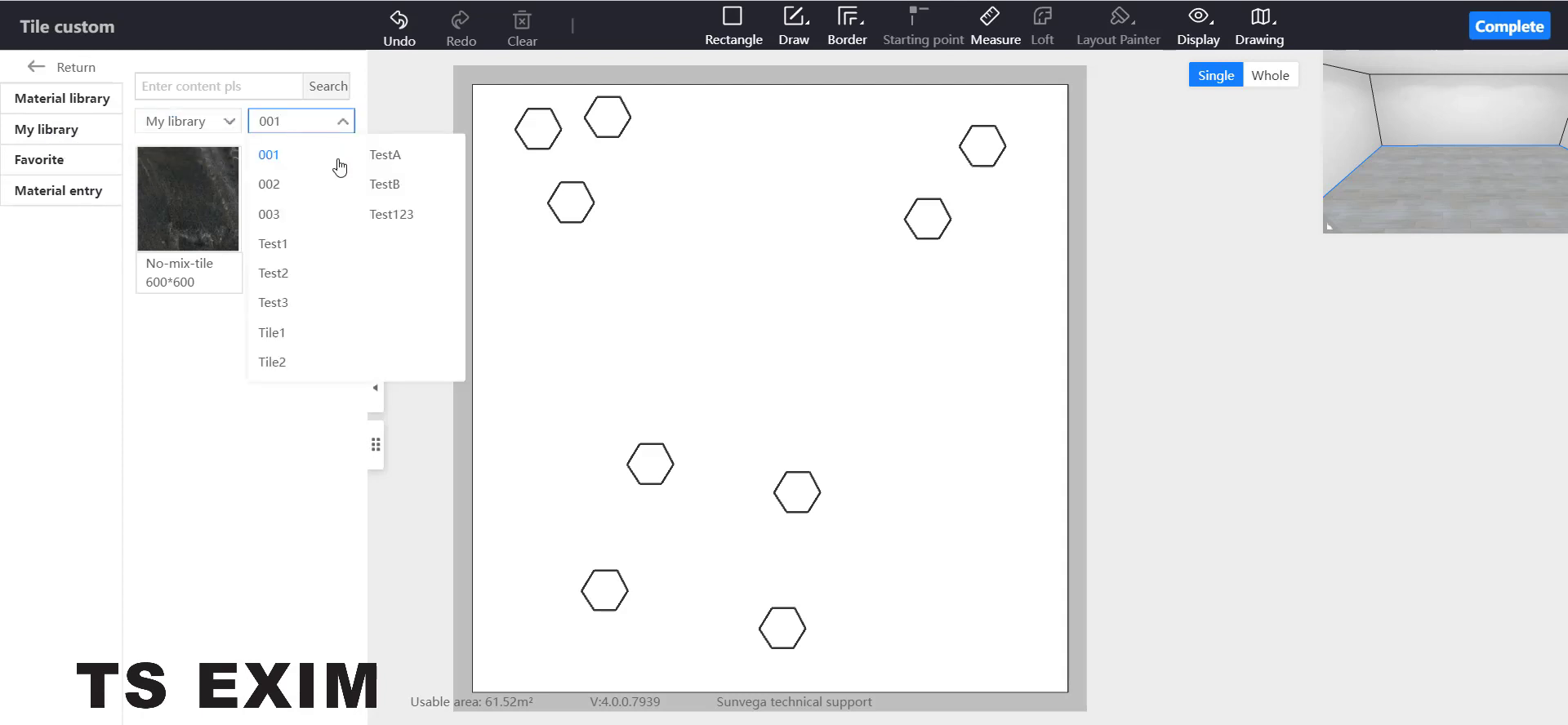
{"action": "left_click", "coordinate": [265, 333]}
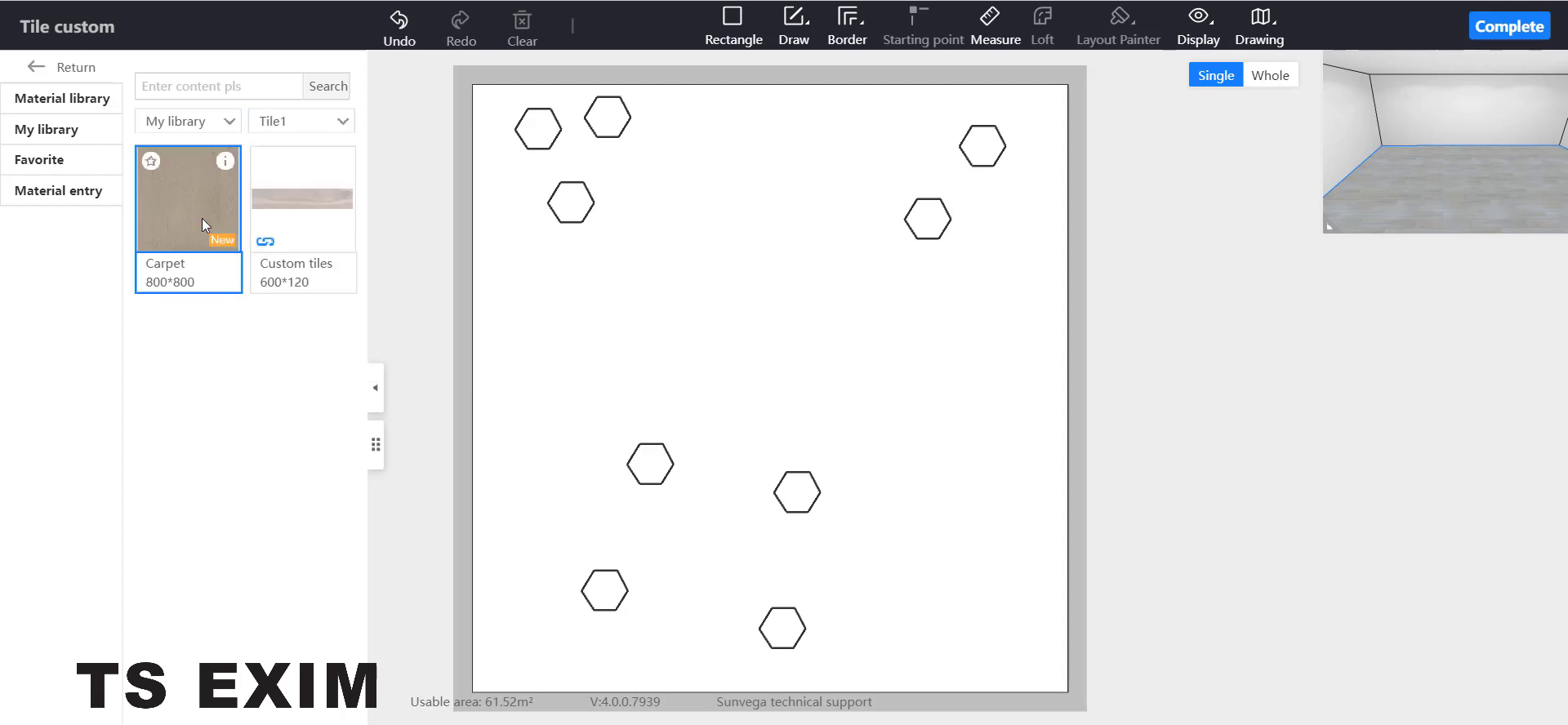
Step: Place the Carpet tile in the leftmost hexagon of the upper-left cluster and shift it to cover the whole hexagon
{"action": "left_click_drag", "start_coordinate": [203, 218], "coordinate": [532, 136]}
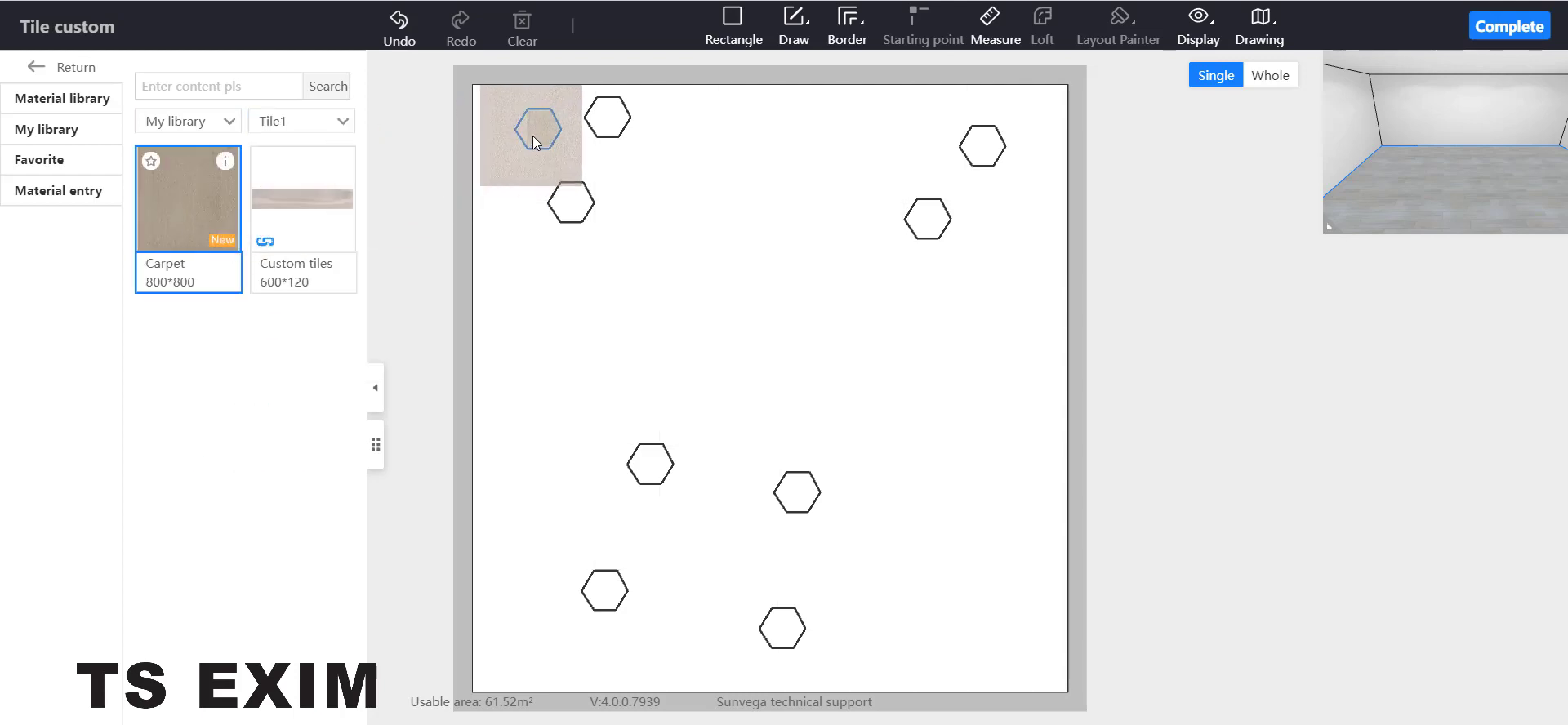
{"action": "left_click_drag", "start_coordinate": [447, 158], "coordinate": [461, 236]}
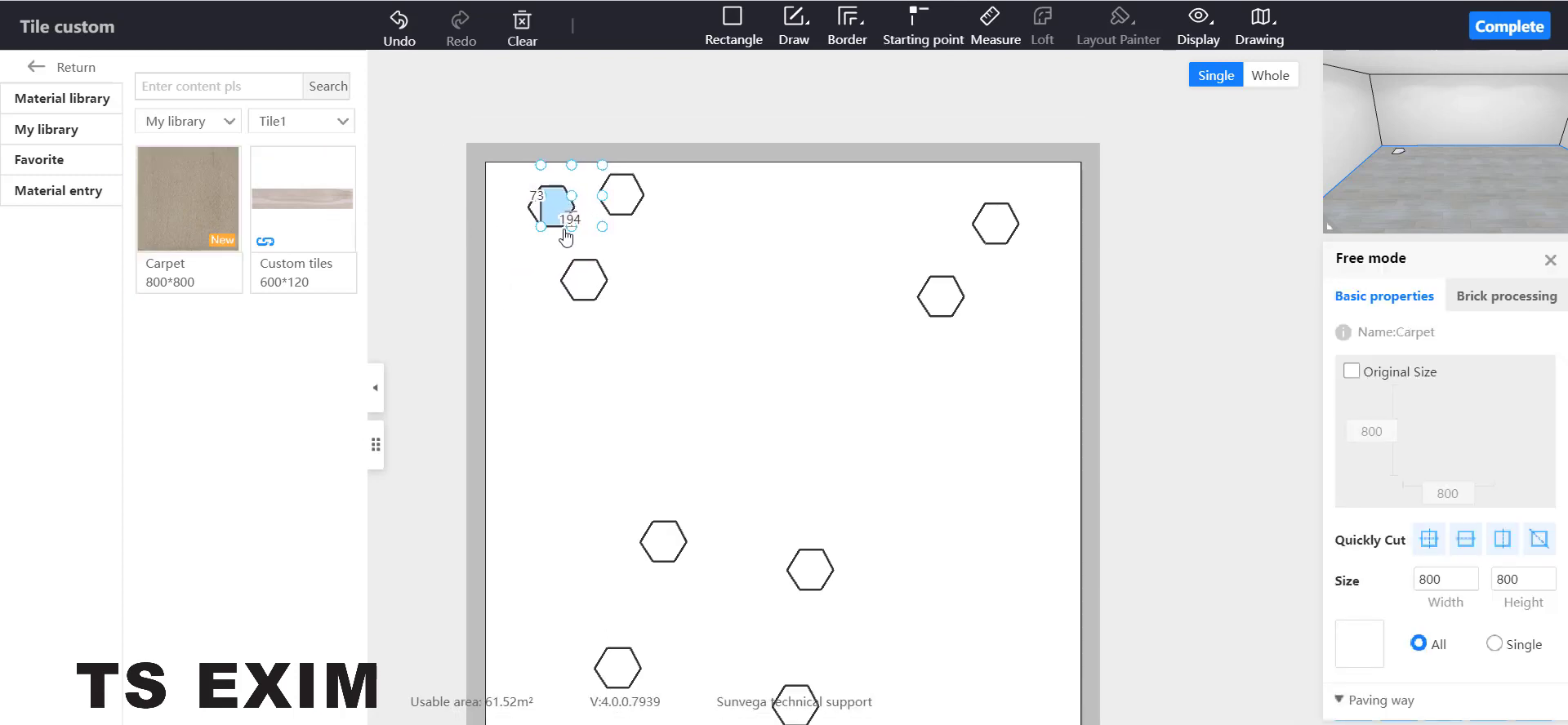
{"action": "scroll", "coordinate": [565, 227], "scroll_direction": "up", "scroll_amount": 3}
{"action": "scroll", "coordinate": [547, 224], "scroll_direction": "up", "scroll_amount": 2}
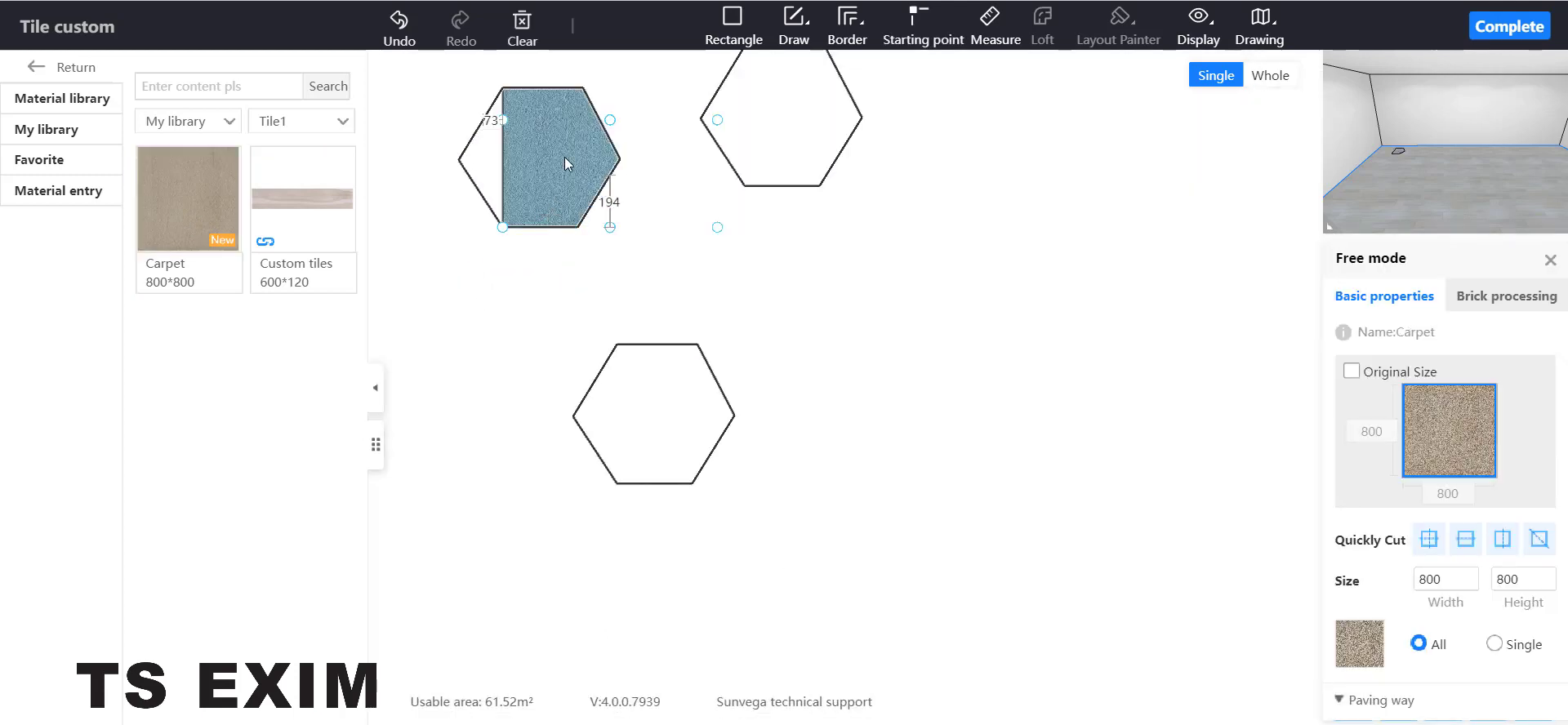
{"action": "left_click", "coordinate": [565, 157]}
{"action": "left_click", "coordinate": [563, 156]}
{"action": "left_click_drag", "start_coordinate": [609, 131], "coordinate": [542, 151]}
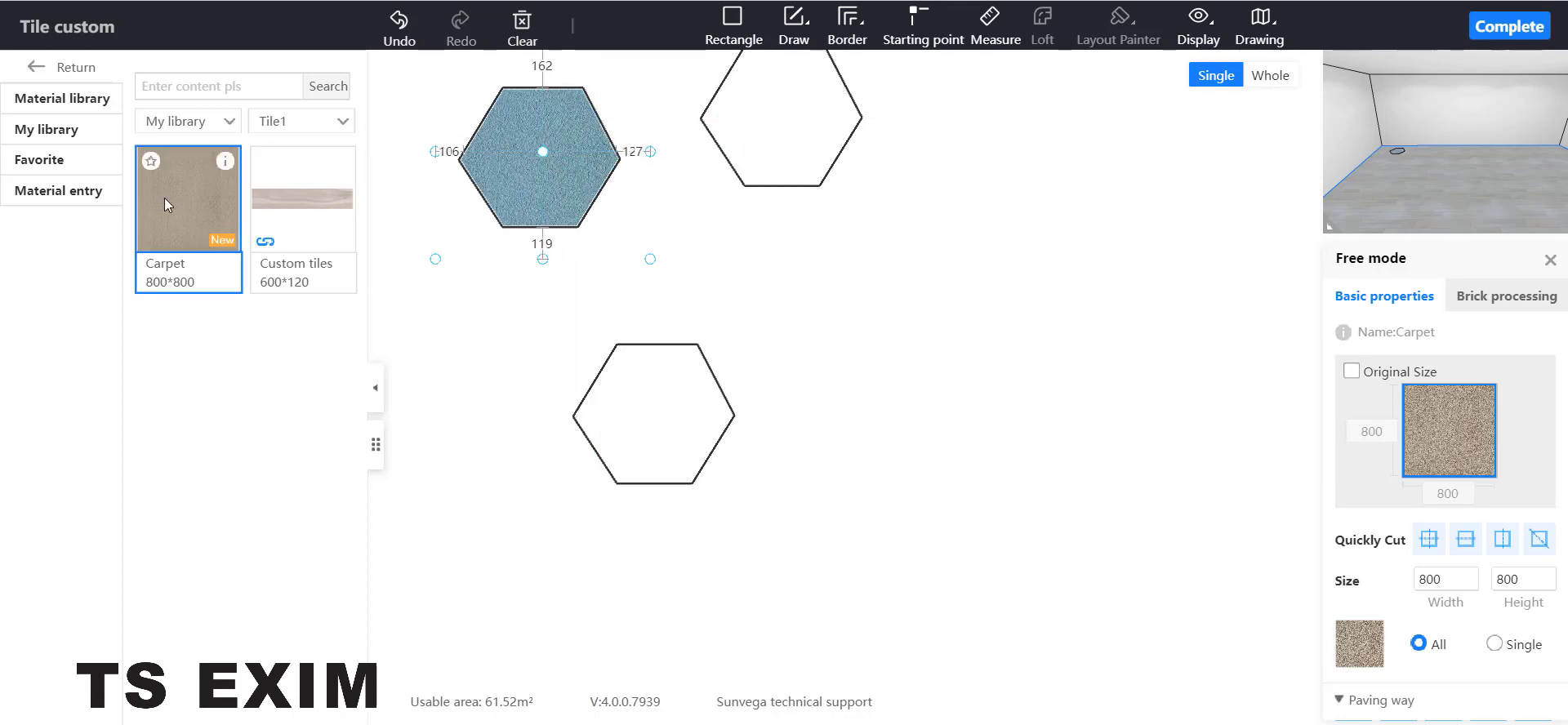
Step: Fill the remaining two hexagons of the upper-left cluster with the Carpet tile, adjusting it to cover each shape completely
{"action": "left_click_drag", "start_coordinate": [165, 198], "coordinate": [659, 425]}
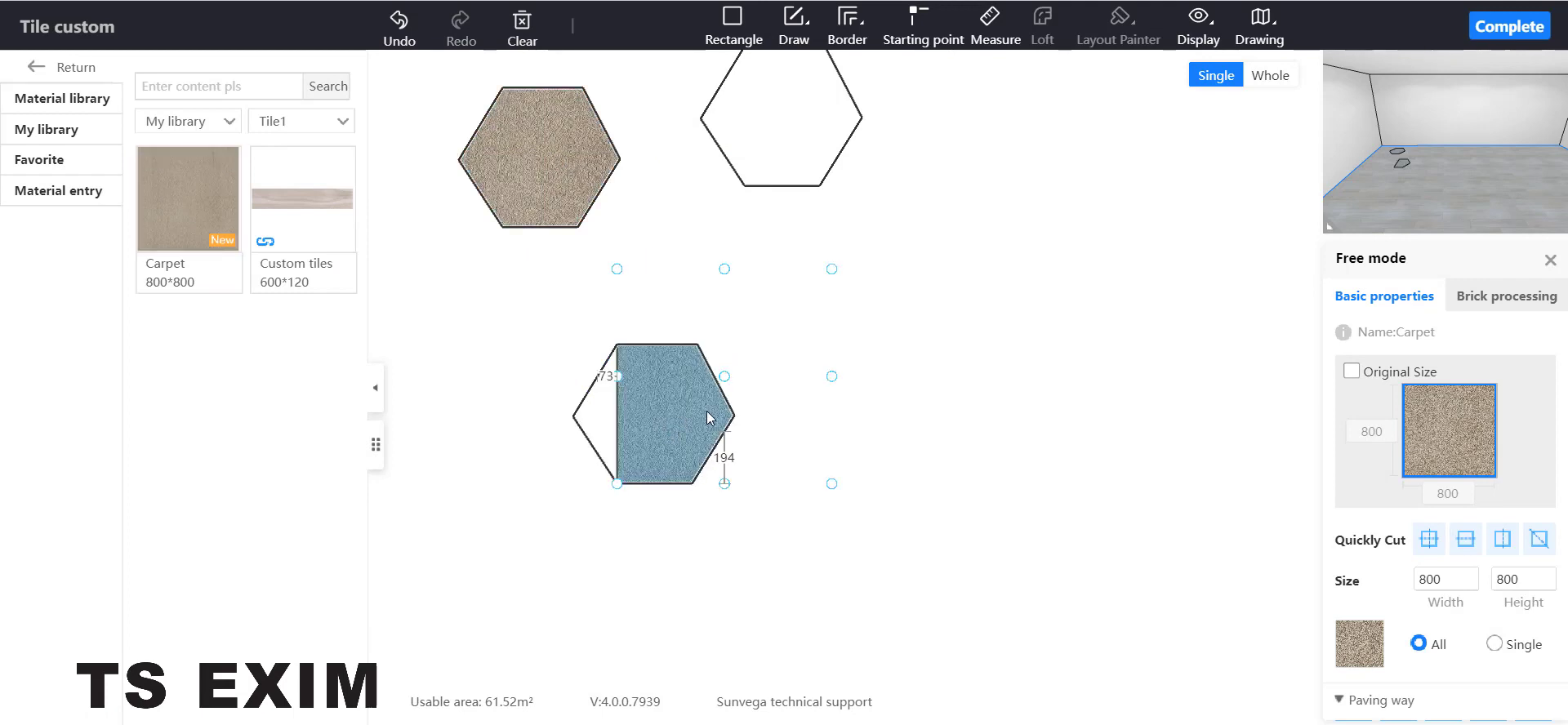
{"action": "left_click_drag", "start_coordinate": [714, 385], "coordinate": [661, 410]}
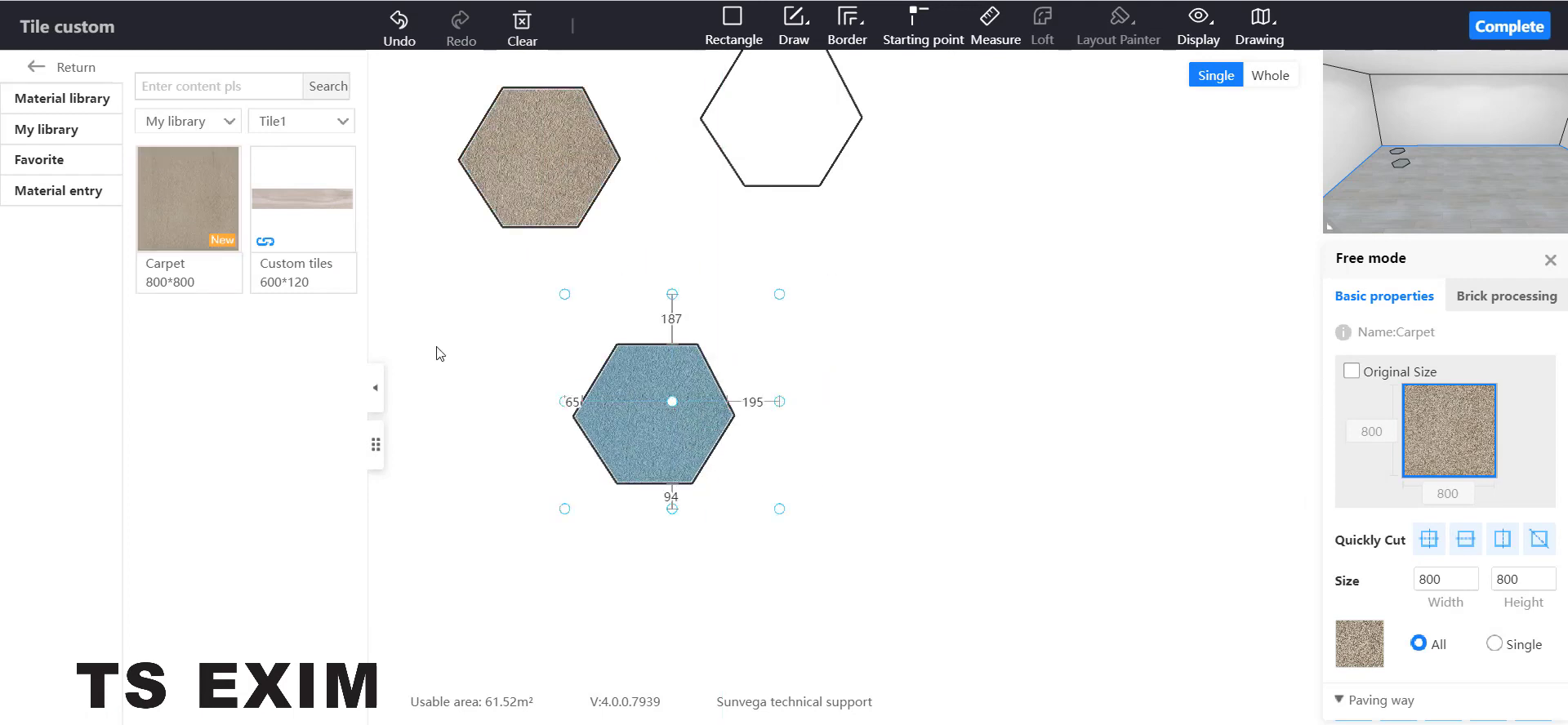
{"action": "left_click_drag", "start_coordinate": [206, 235], "coordinate": [791, 109]}
Step: Fill both hexagons near the floor's upper-right corner with the Carpet tile, shifting each tile to cover its shape
{"action": "left_click_drag", "start_coordinate": [974, 274], "coordinate": [400, 329]}
{"action": "left_click_drag", "start_coordinate": [910, 375], "coordinate": [356, 162]}
{"action": "left_click_drag", "start_coordinate": [823, 422], "coordinate": [676, 572]}
{"action": "left_click_drag", "start_coordinate": [233, 237], "coordinate": [692, 472]}
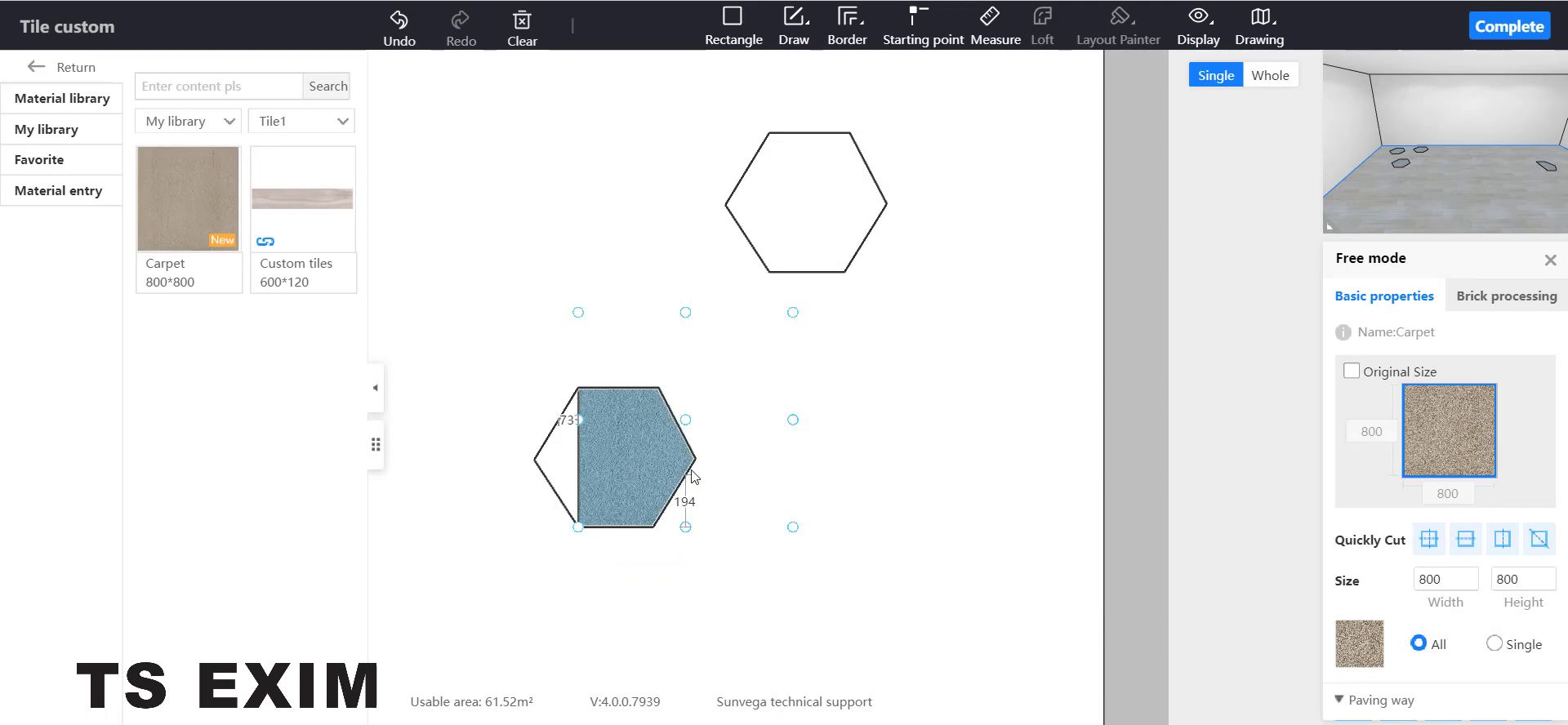
{"action": "left_click_drag", "start_coordinate": [691, 426], "coordinate": [574, 446]}
{"action": "left_click_drag", "start_coordinate": [197, 235], "coordinate": [800, 235]}
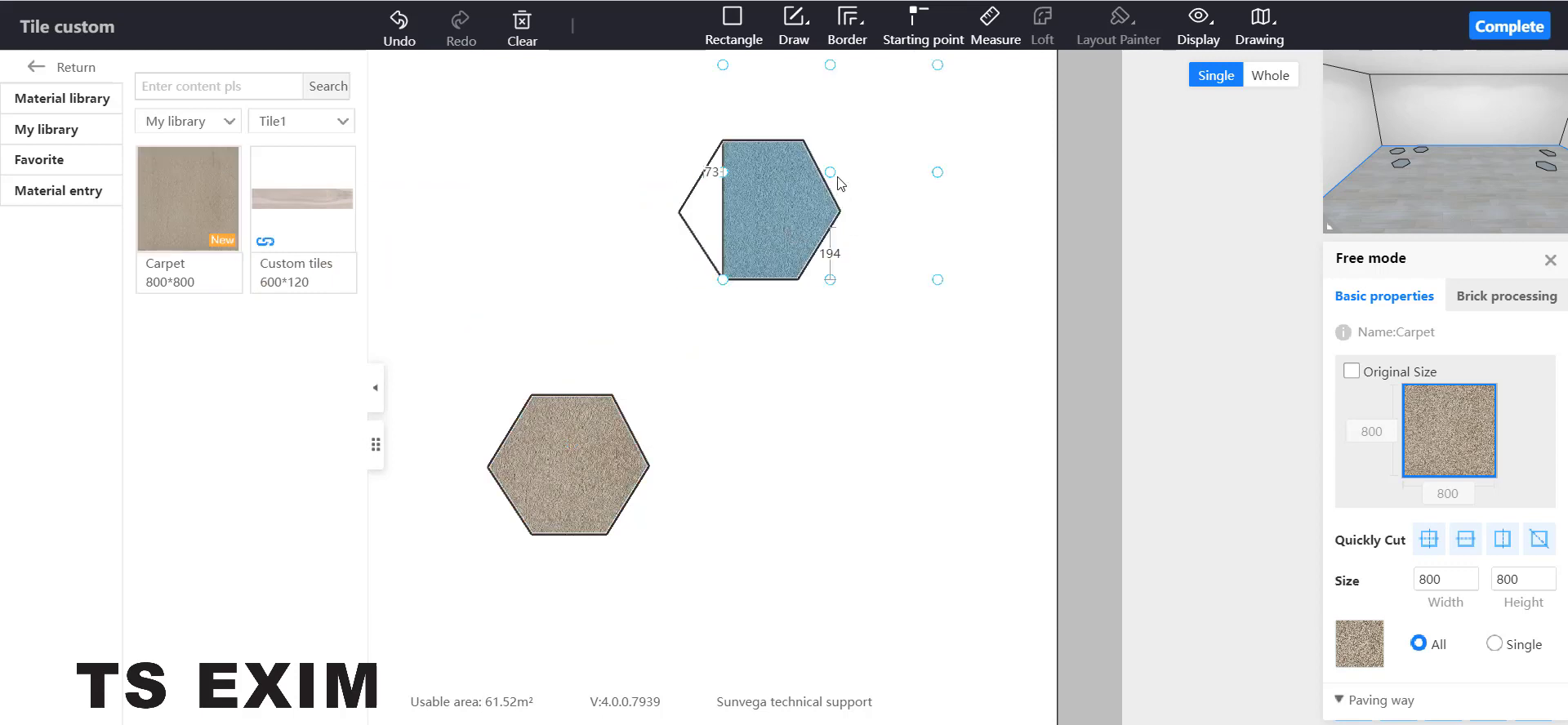
{"action": "left_click_drag", "start_coordinate": [830, 174], "coordinate": [760, 210]}
Step: Place the Carpet tile in the four hexagons in the lower half of the floor
{"action": "scroll", "coordinate": [749, 508], "scroll_direction": "down", "scroll_amount": 10}
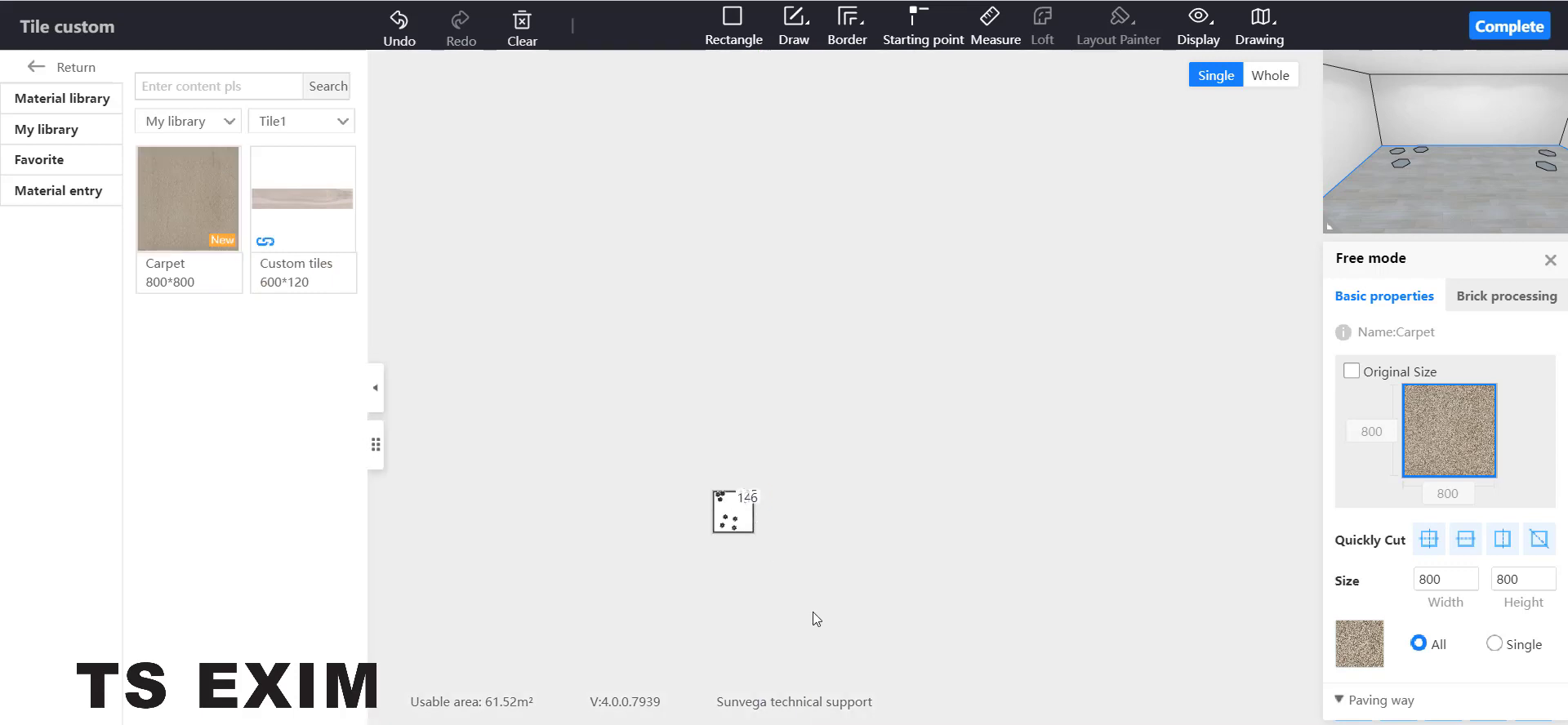
{"action": "left_click", "coordinate": [812, 613]}
{"action": "scroll", "coordinate": [740, 554], "scroll_direction": "up", "scroll_amount": 10}
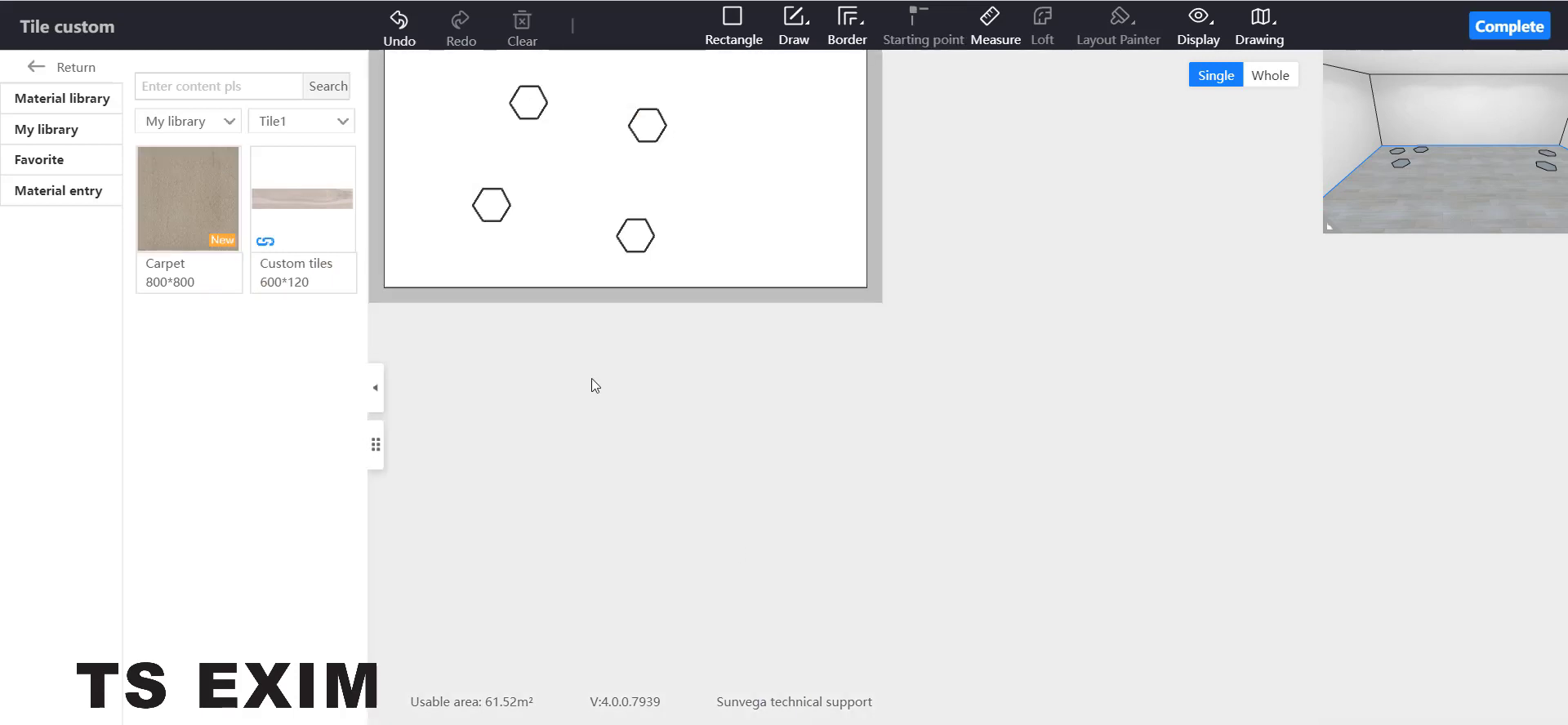
{"action": "left_click_drag", "start_coordinate": [591, 384], "coordinate": [736, 645]}
{"action": "left_click_drag", "start_coordinate": [187, 198], "coordinate": [674, 350]}
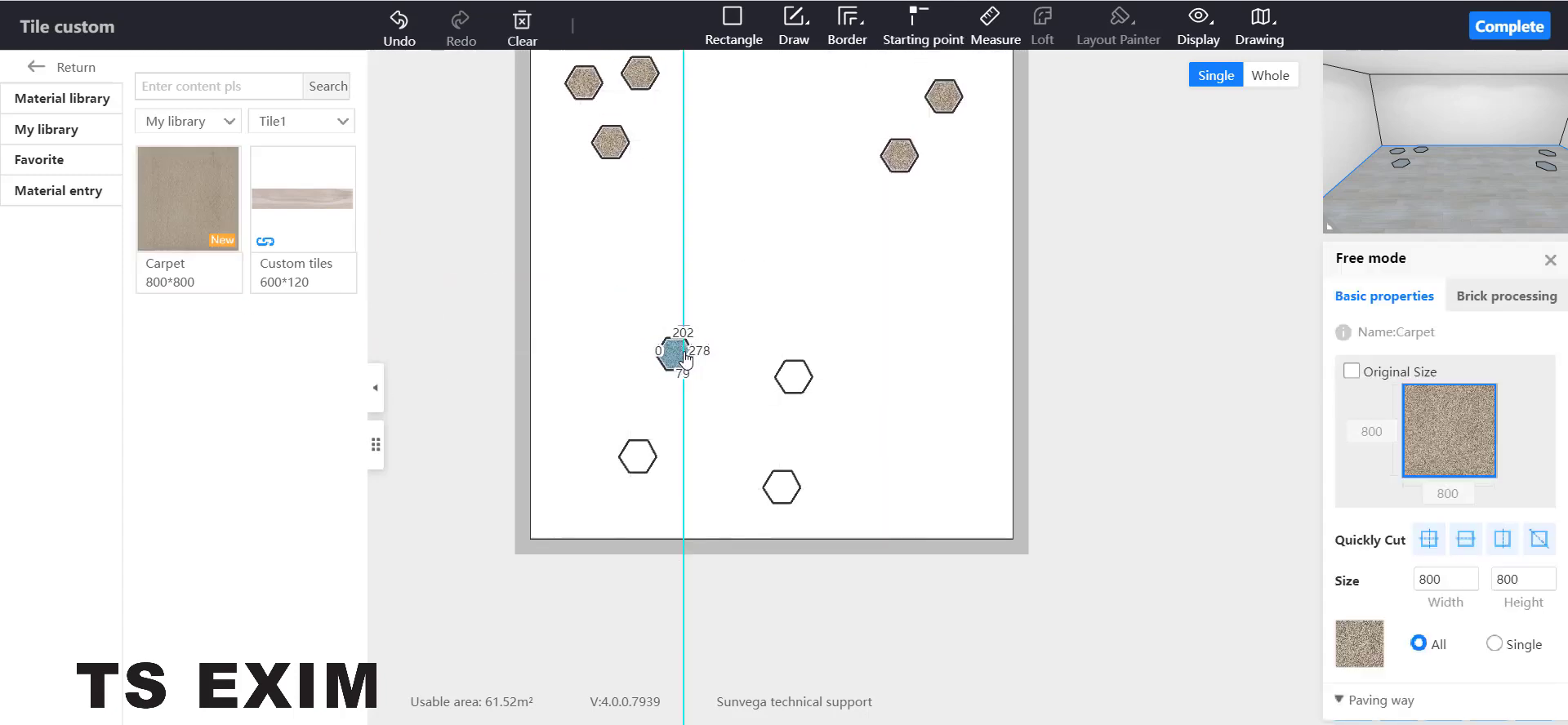
{"action": "left_click_drag", "start_coordinate": [222, 213], "coordinate": [639, 451]}
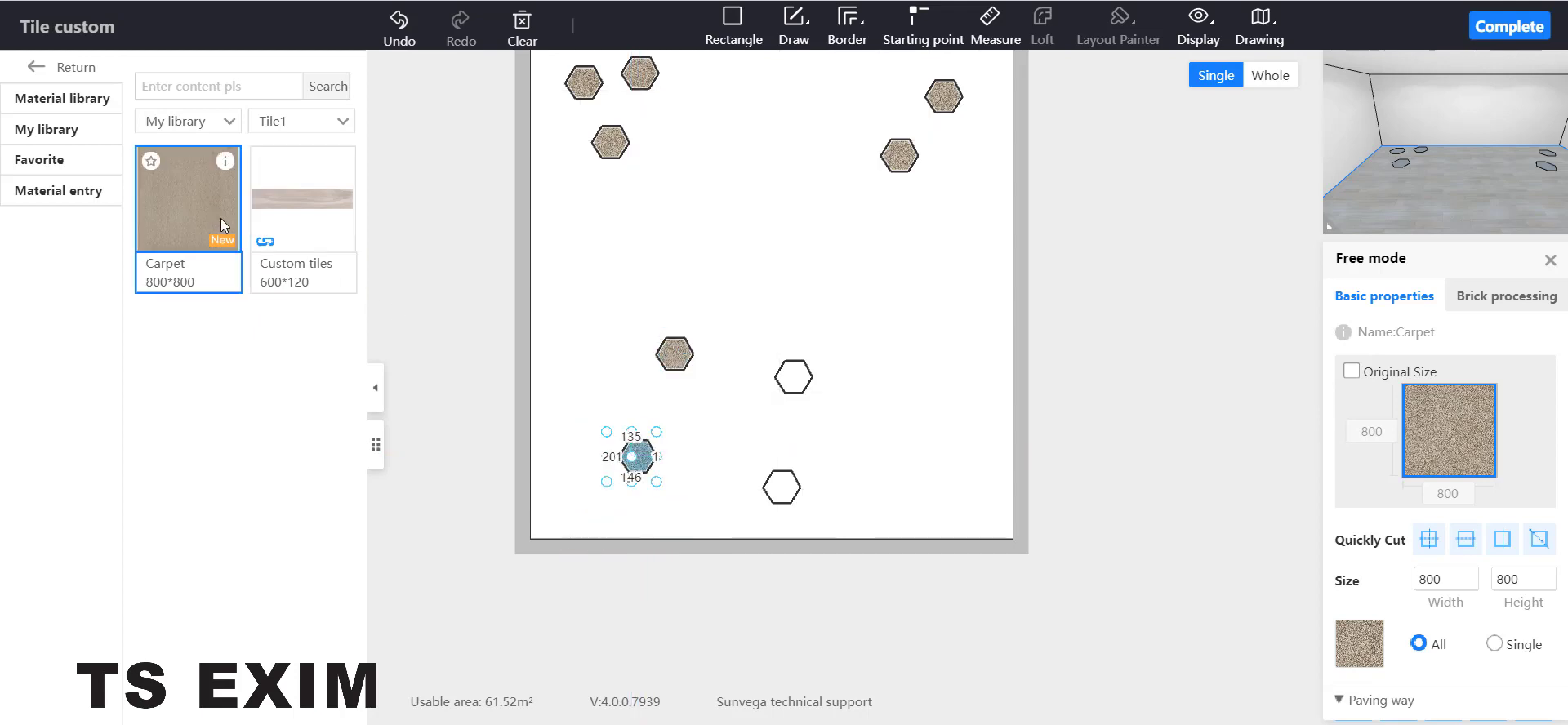
{"action": "left_click_drag", "start_coordinate": [188, 199], "coordinate": [791, 489]}
Step: Shift the Carpet tiles in the upper-left and lower-right hexagons of the lower group to cover their shapes fully
{"action": "left_click", "coordinate": [808, 584]}
{"action": "scroll", "coordinate": [742, 458], "scroll_direction": "up", "scroll_amount": 3}
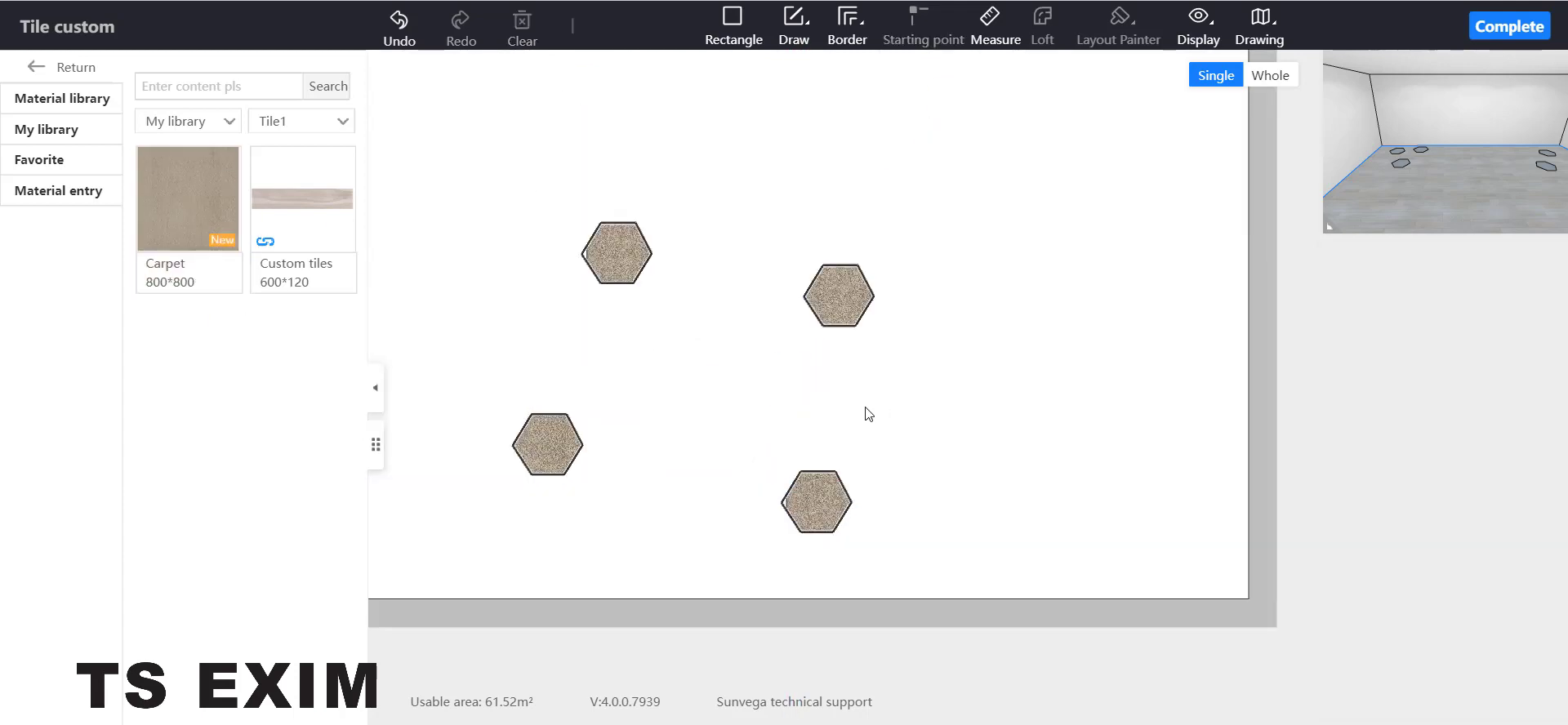
{"action": "left_click", "coordinate": [616, 255]}
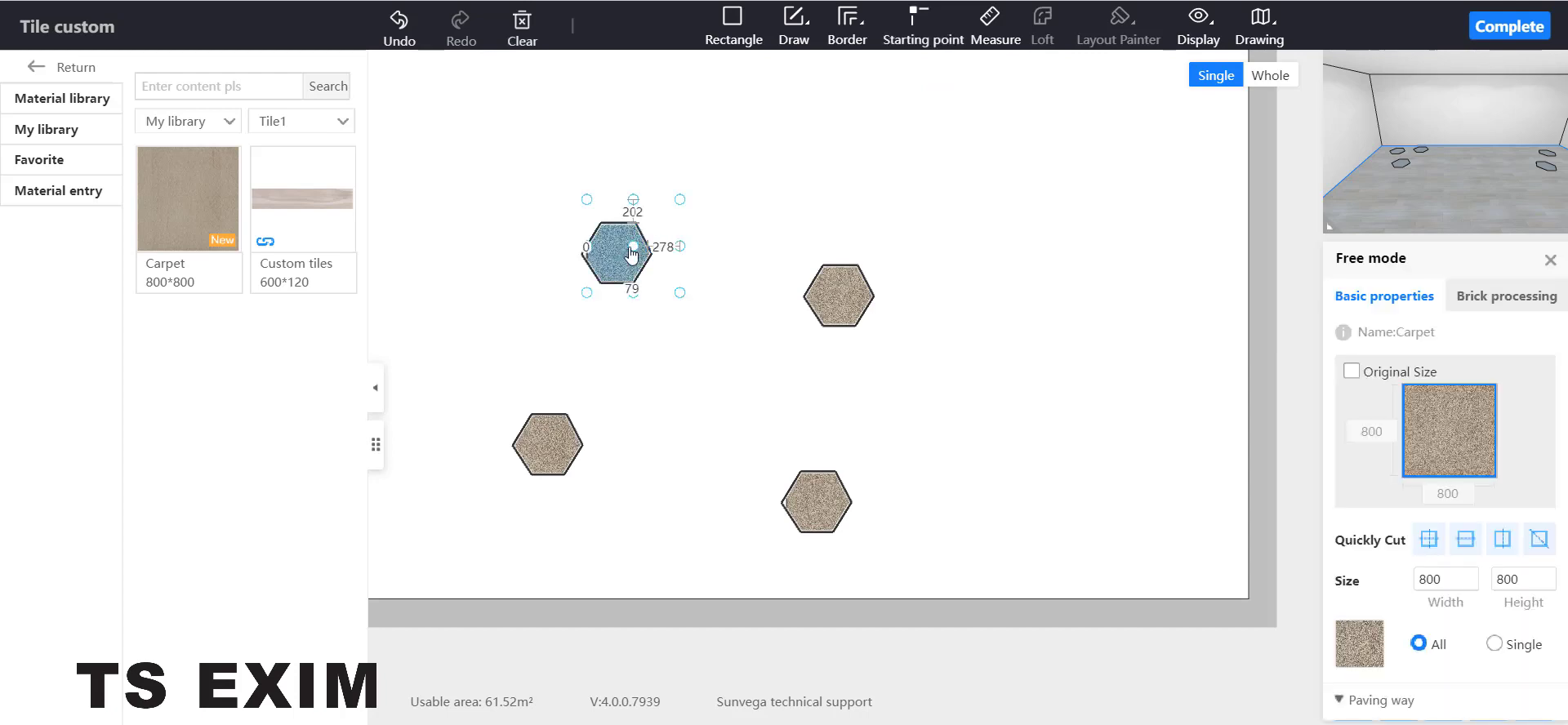
{"action": "left_click_drag", "start_coordinate": [619, 247], "coordinate": [623, 258]}
{"action": "left_click", "coordinate": [812, 514]}
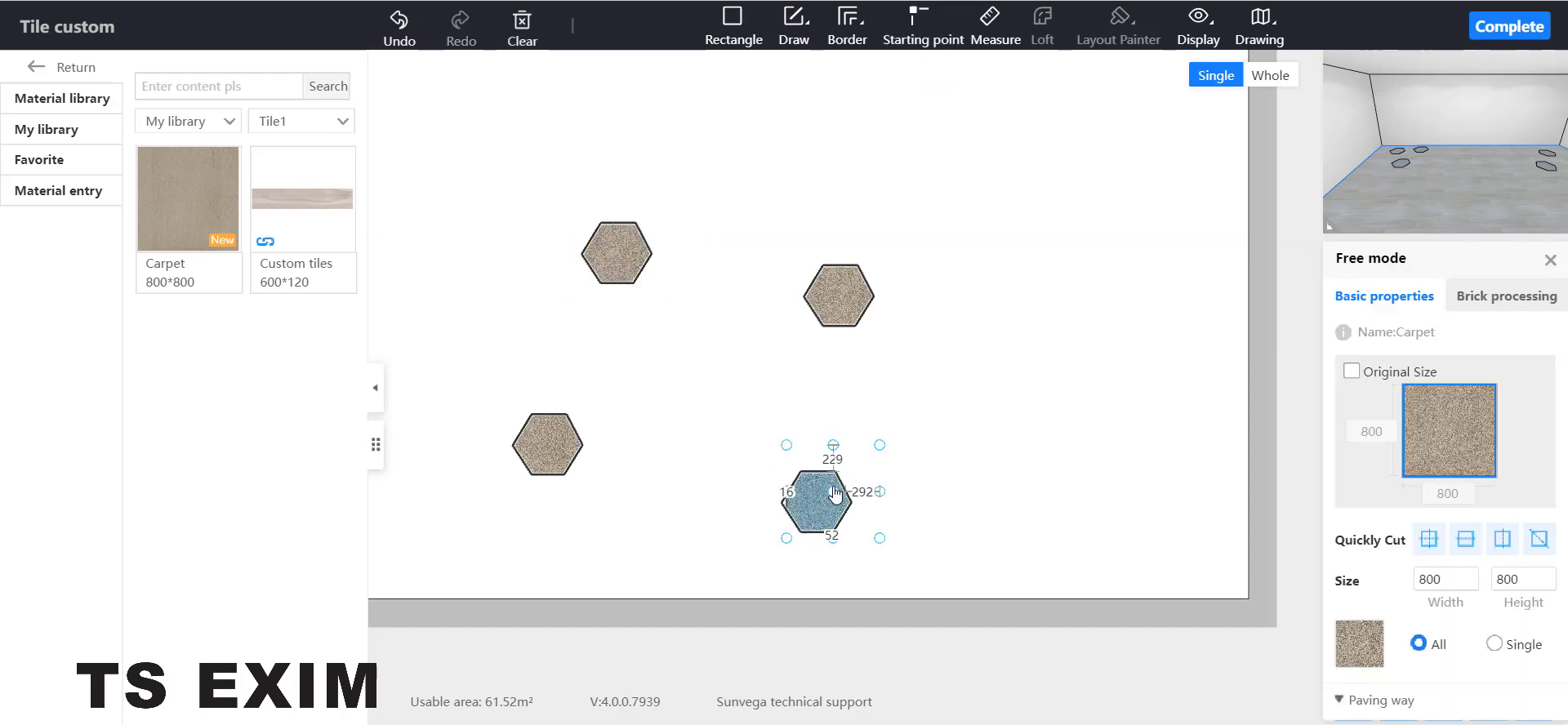
{"action": "mouse_move", "coordinate": [834, 492]}
{"action": "left_mouse_down"}
{"action": "mouse_move", "coordinate": [837, 503]}
{"action": "mouse_move", "coordinate": [826, 493]}
{"action": "left_mouse_up"}
Step: Select the floor area around the hexagons and find the 1/4 dislocation layouts among the Plan Library's single-brick patterns
{"action": "left_click", "coordinate": [912, 444]}
{"action": "left_click_drag", "start_coordinate": [888, 424], "coordinate": [904, 480]}
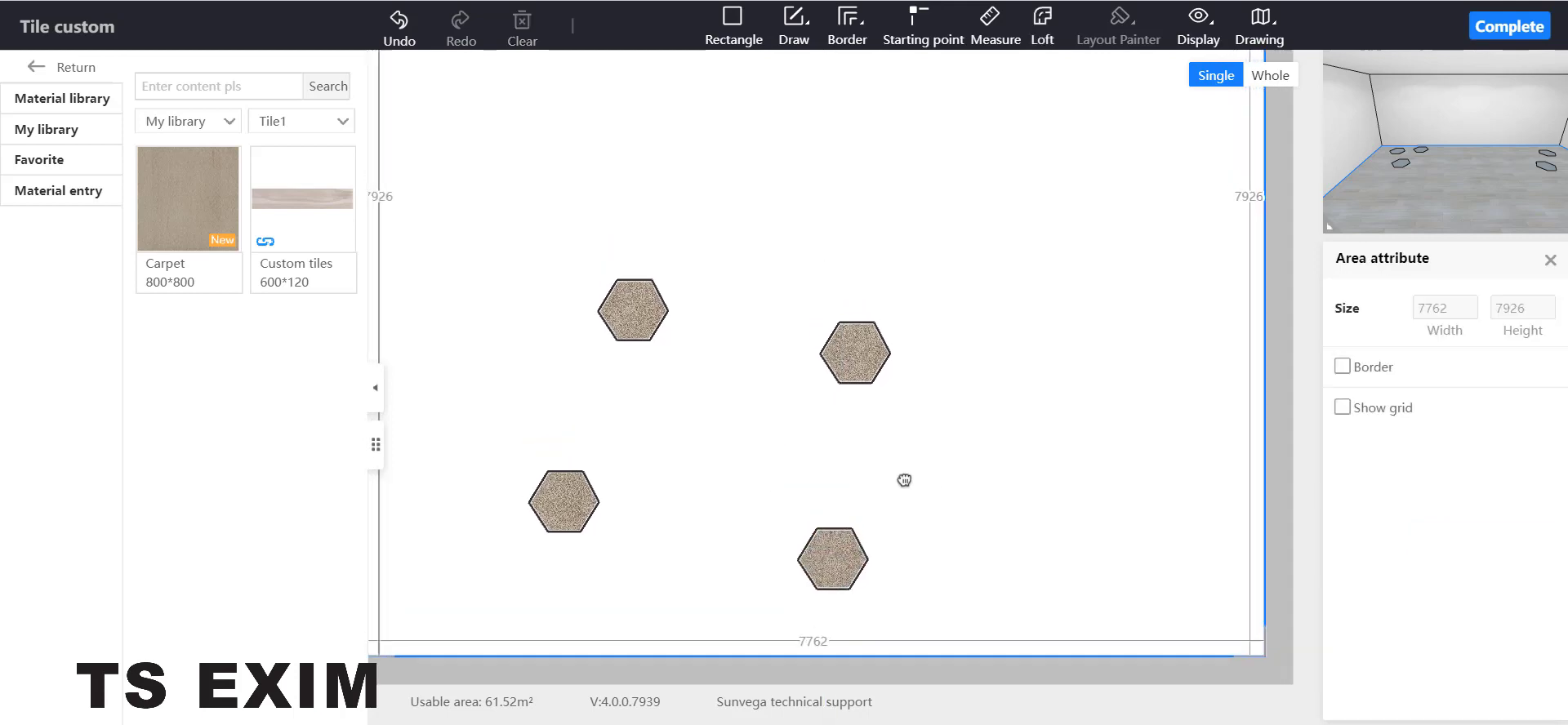
{"action": "scroll", "coordinate": [899, 488], "scroll_direction": "down", "scroll_amount": 8}
{"action": "scroll", "coordinate": [753, 423], "scroll_direction": "up", "scroll_amount": 3}
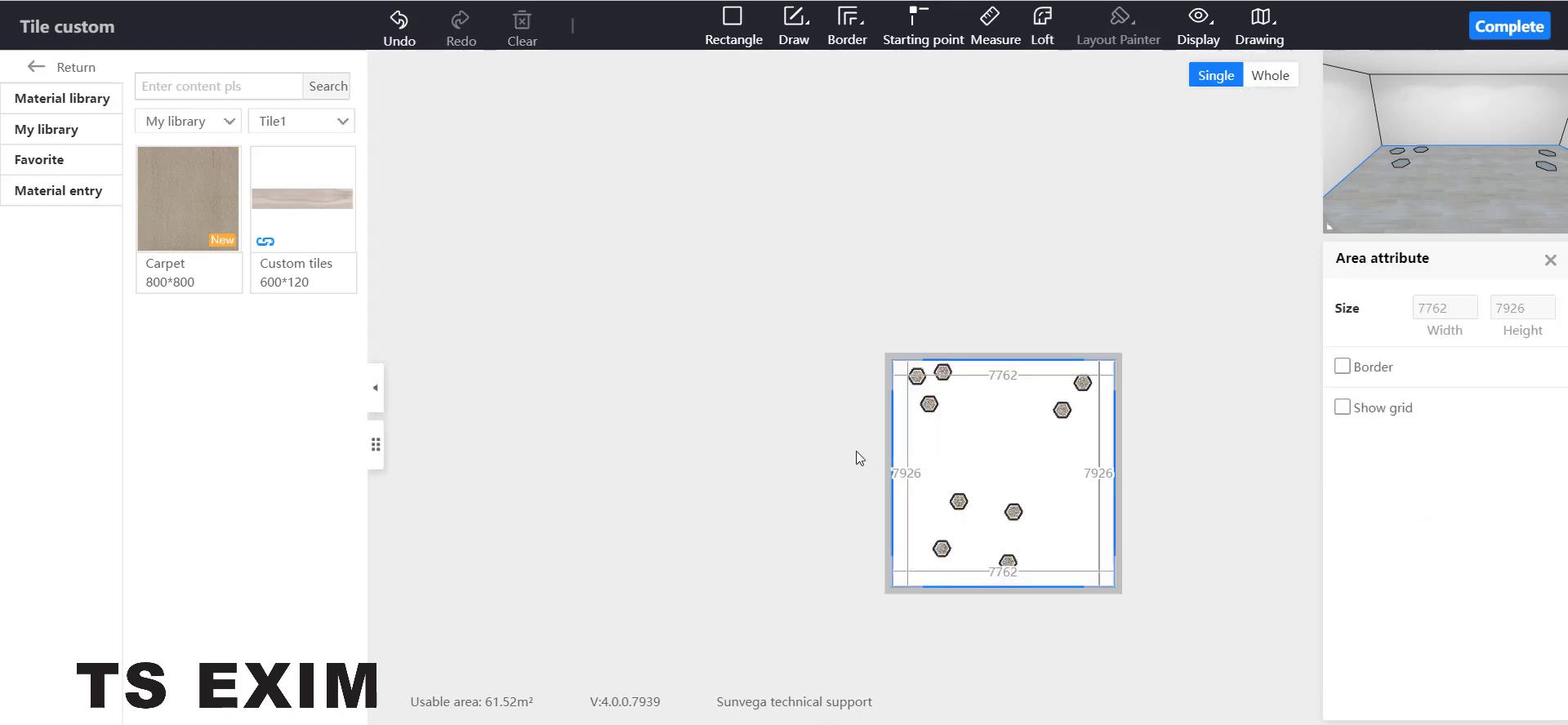
{"action": "scroll", "coordinate": [803, 440], "scroll_direction": "up", "scroll_amount": 3}
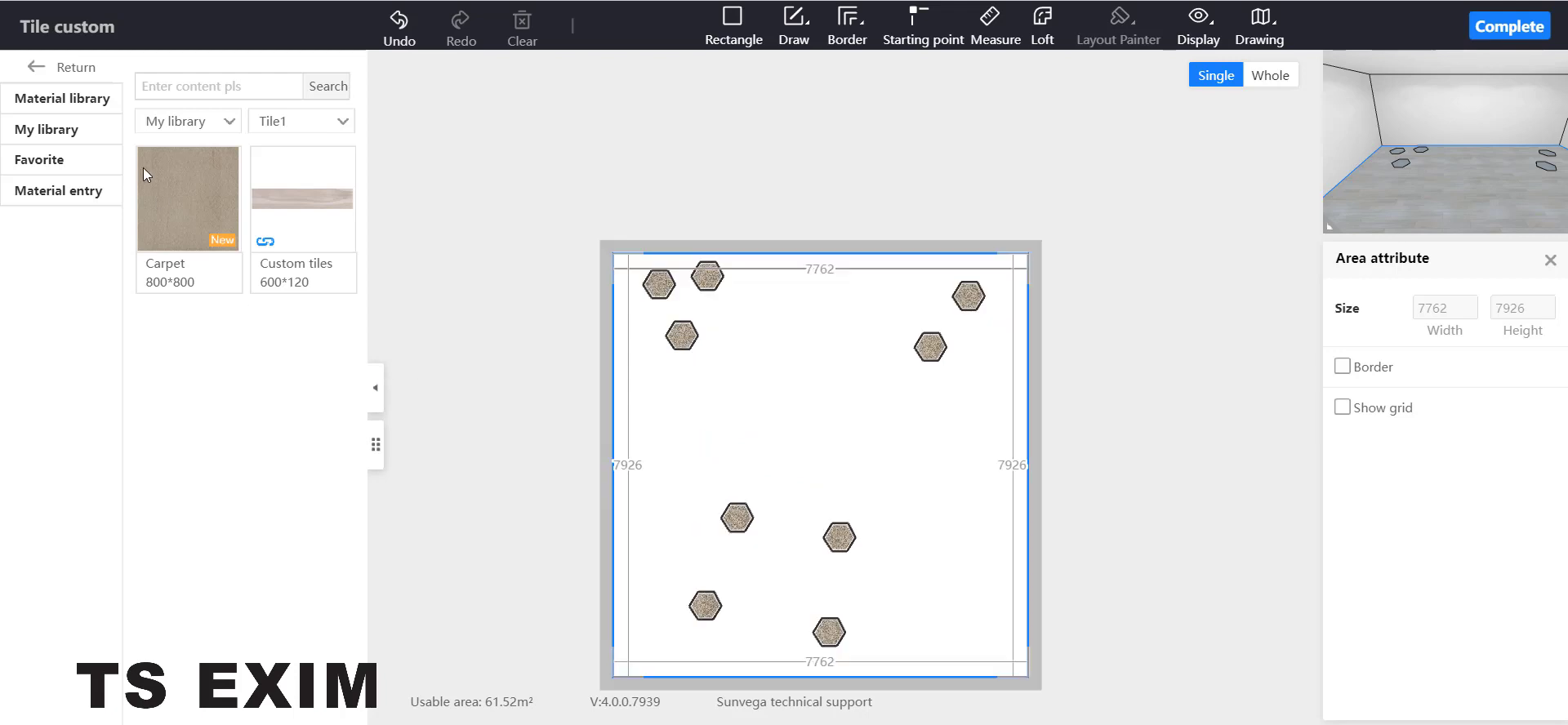
{"action": "left_click", "coordinate": [56, 99]}
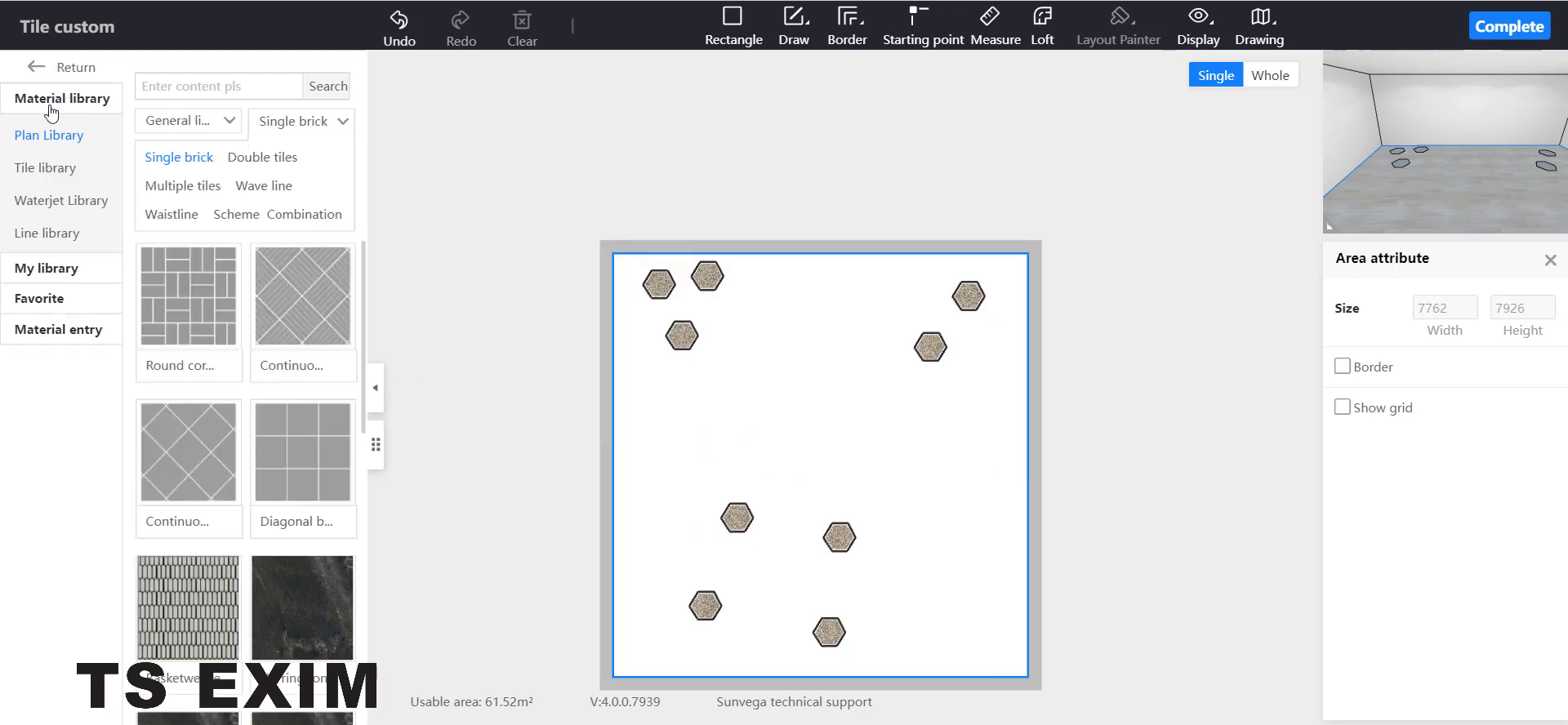
{"action": "left_click", "coordinate": [65, 171]}
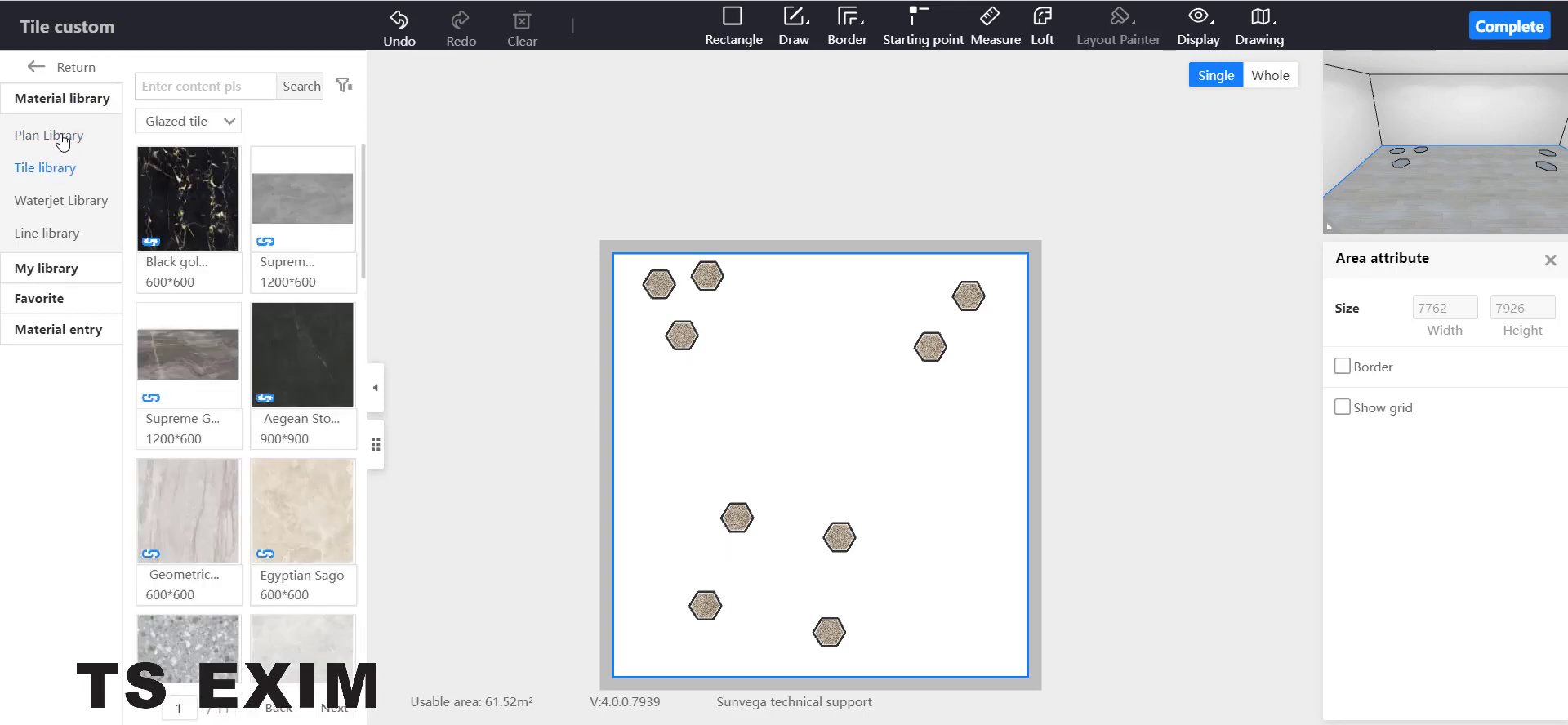
{"action": "left_click", "coordinate": [62, 137]}
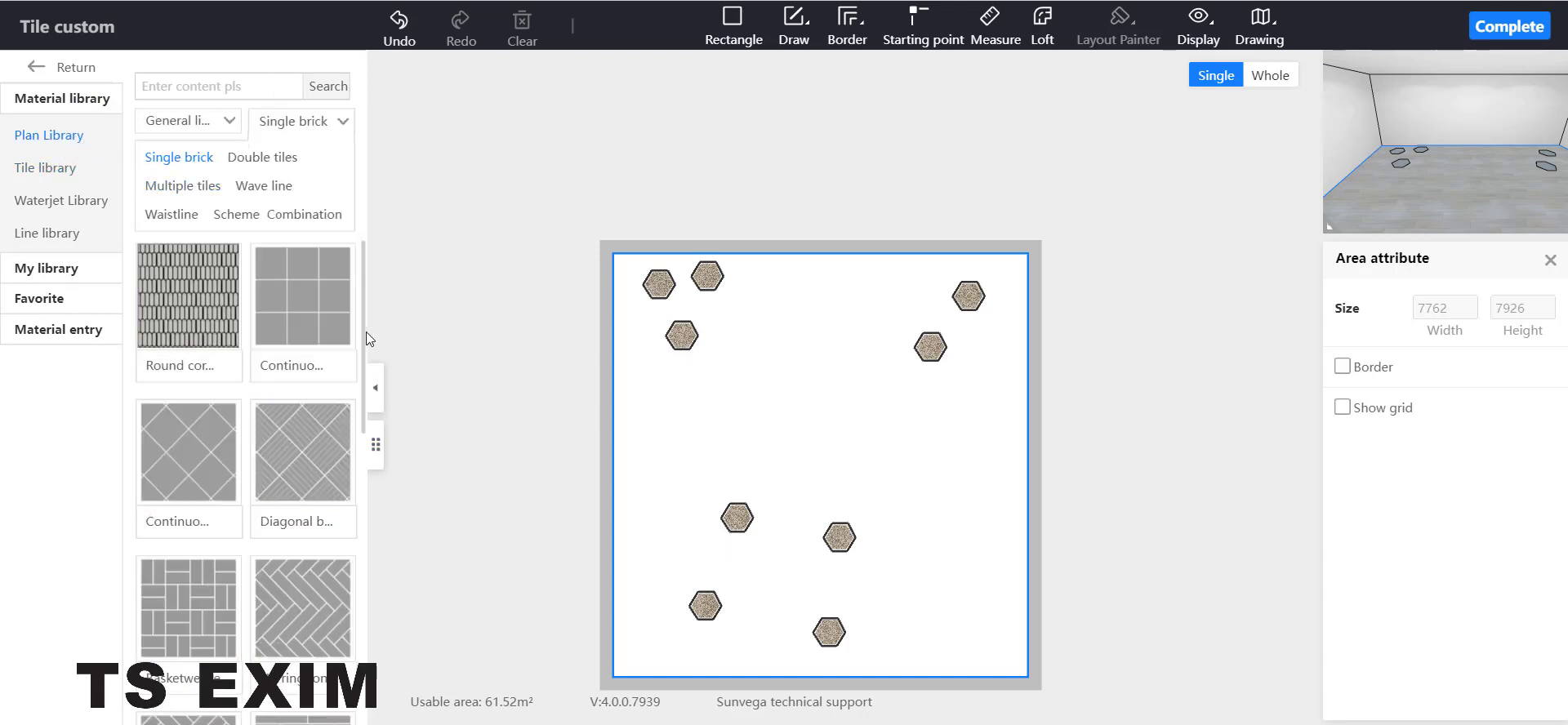
{"action": "left_click_drag", "start_coordinate": [366, 331], "coordinate": [347, 633]}
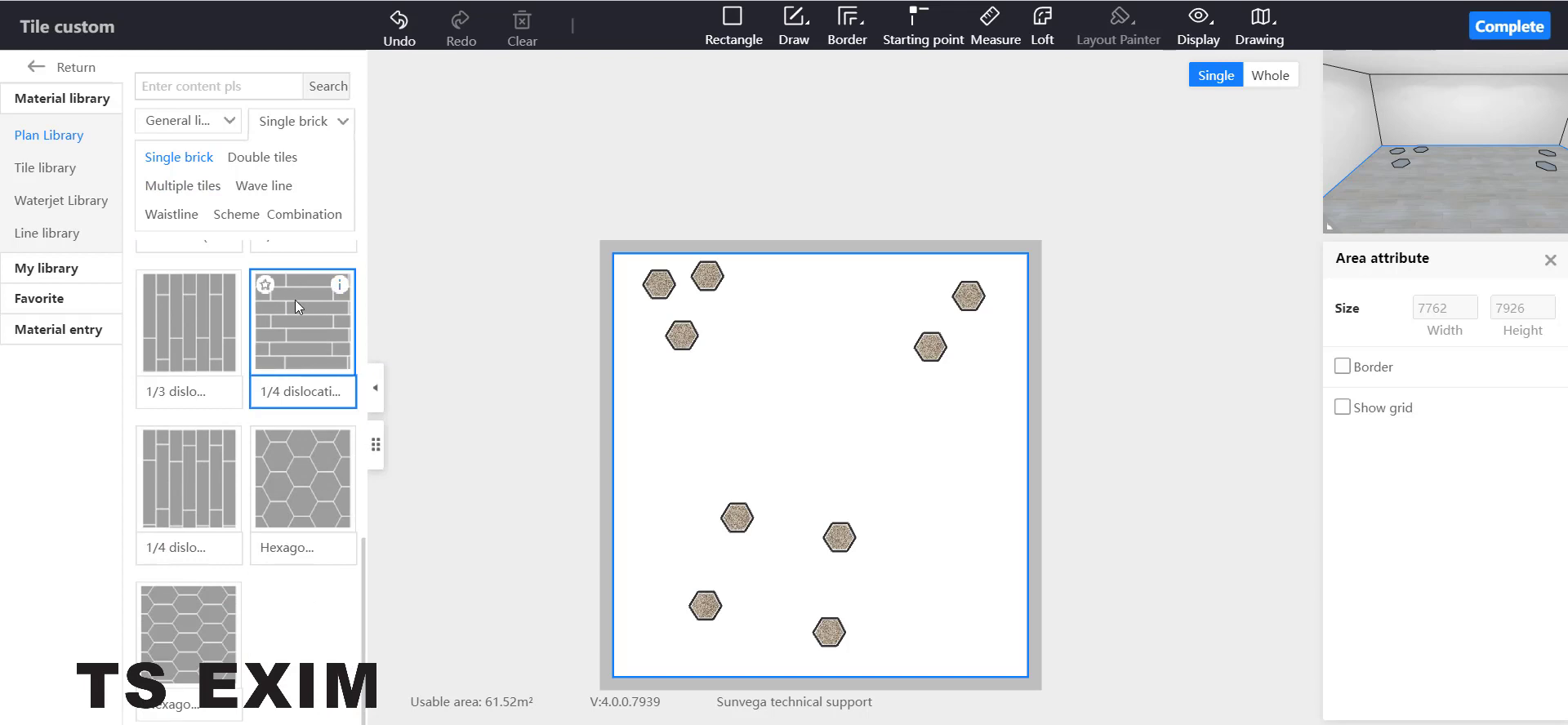
Step: Lay the horizontal 1/4 dislocation pattern on the floor around the hexagons, and replace it with the vertical 1/4 dislocation pattern
{"action": "left_click_drag", "start_coordinate": [302, 323], "coordinate": [813, 414]}
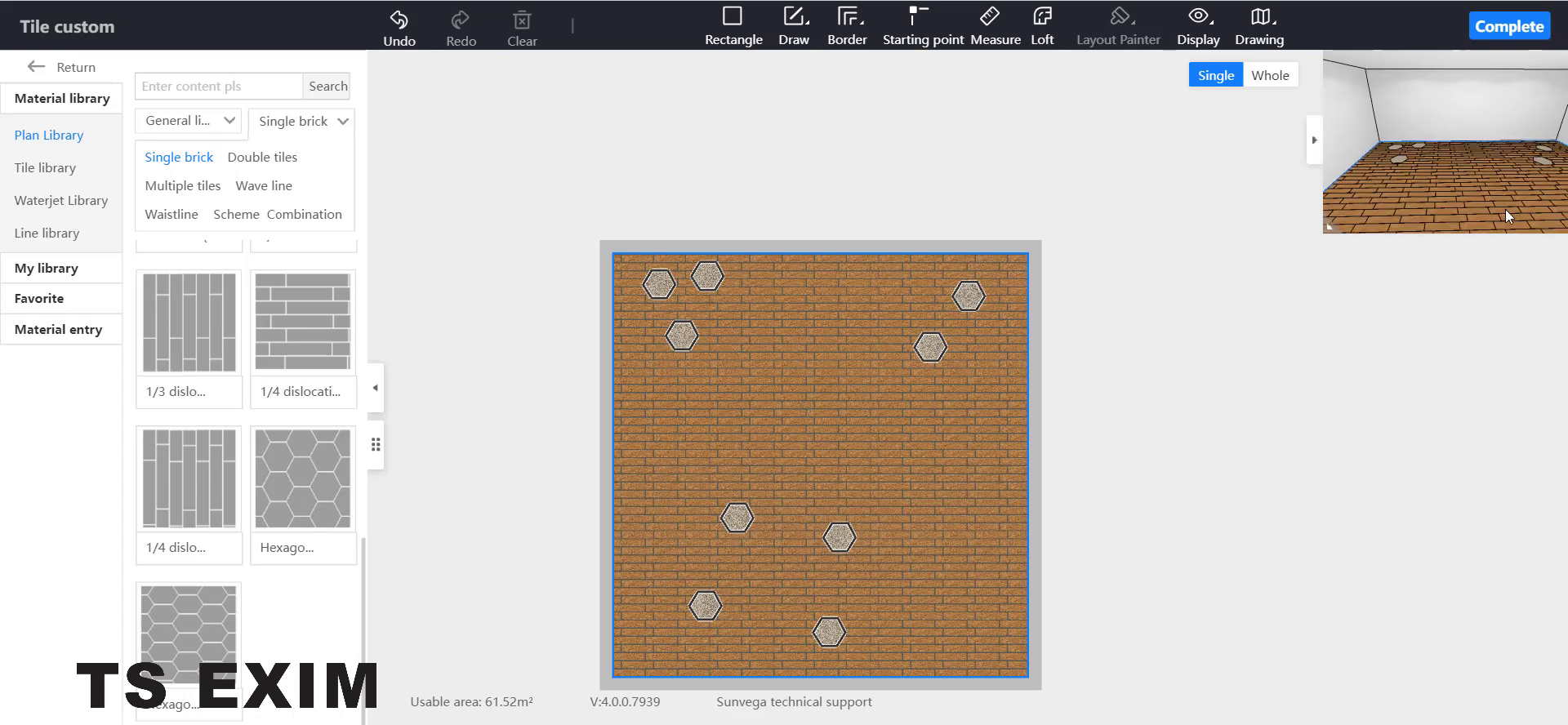
{"action": "left_click_drag", "start_coordinate": [1506, 209], "coordinate": [1360, 219]}
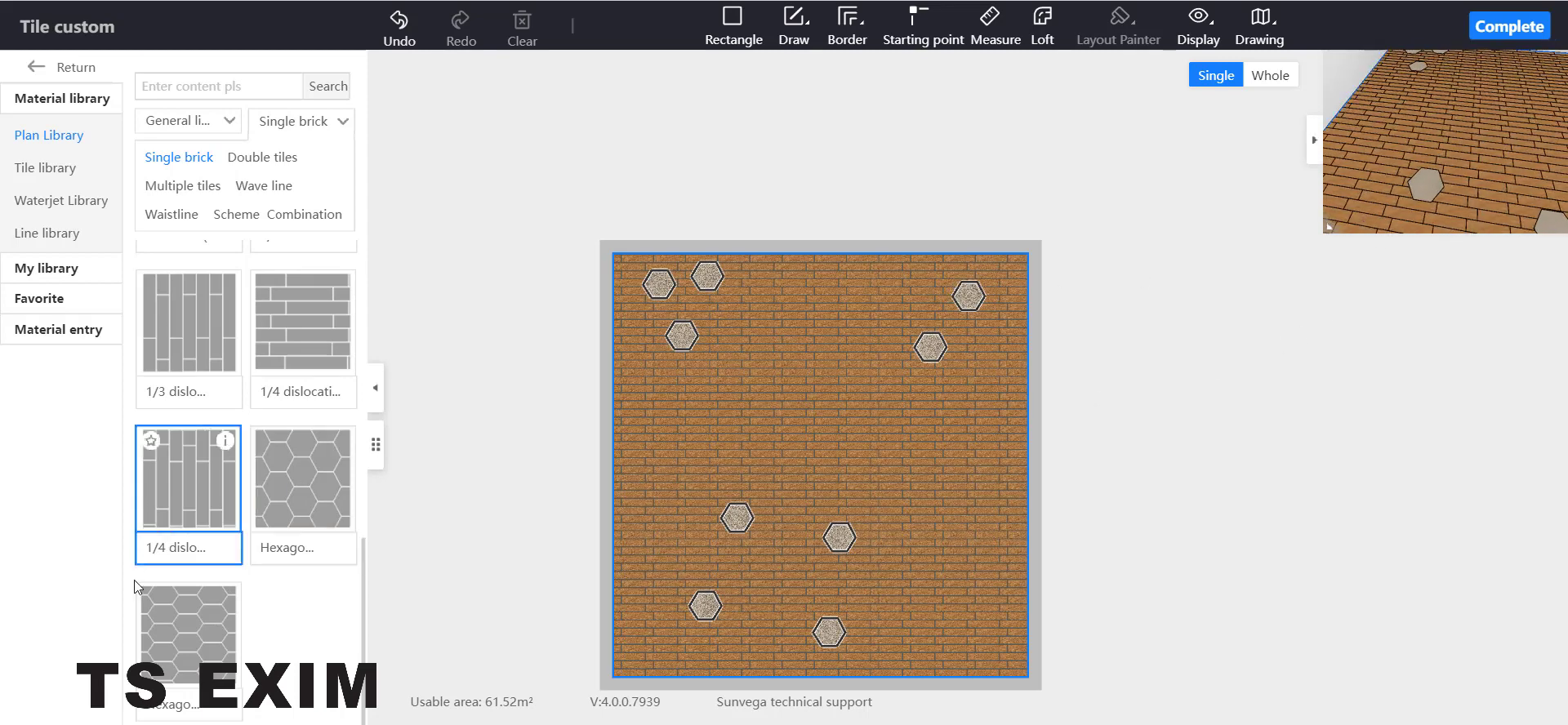
{"action": "left_click_drag", "start_coordinate": [577, 485], "coordinate": [800, 478]}
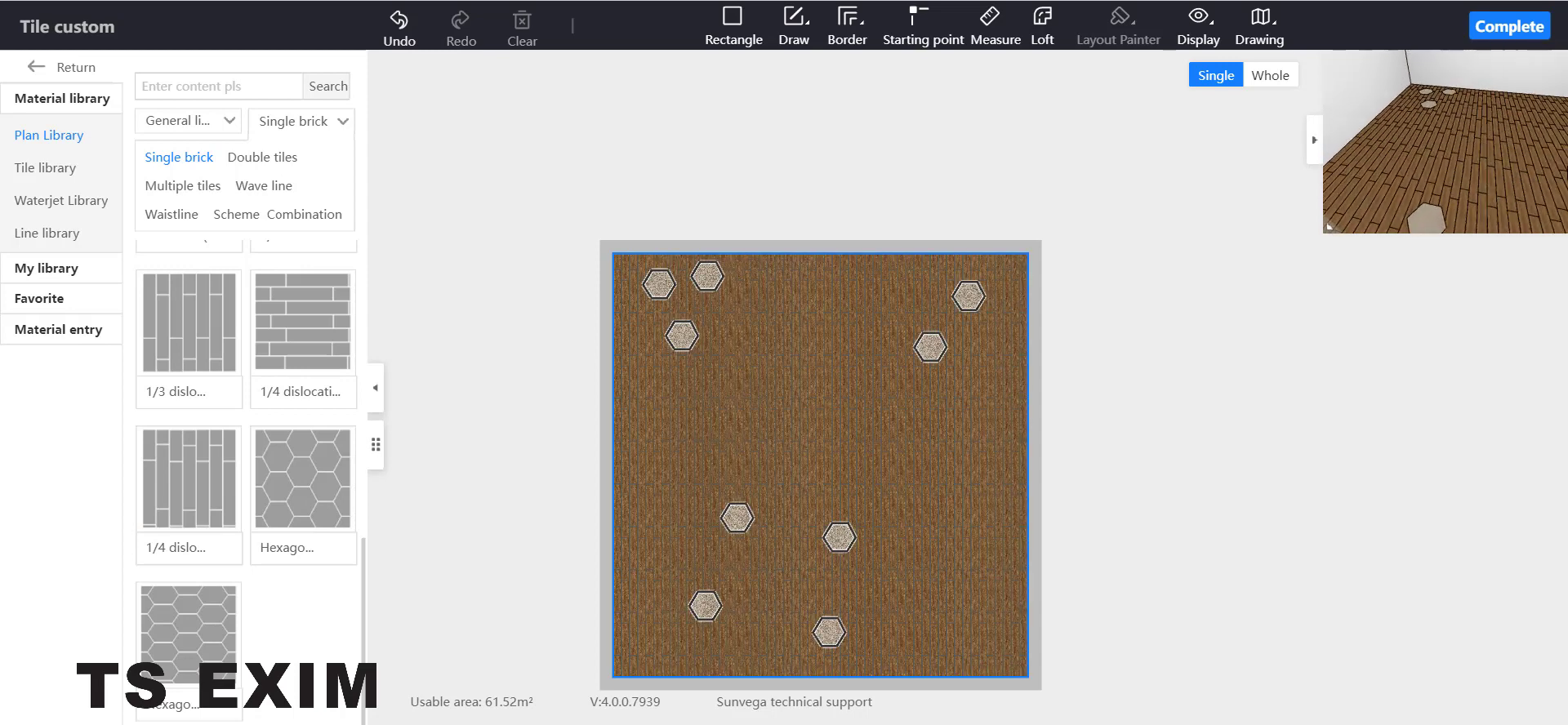
Step: Replace the floor's tiles with the dark grey 1220*190 ZA-Dongpeng plank from the Wooden floor category, keeping the original tile size
{"action": "left_click", "coordinate": [90, 169]}
{"action": "left_click", "coordinate": [230, 127]}
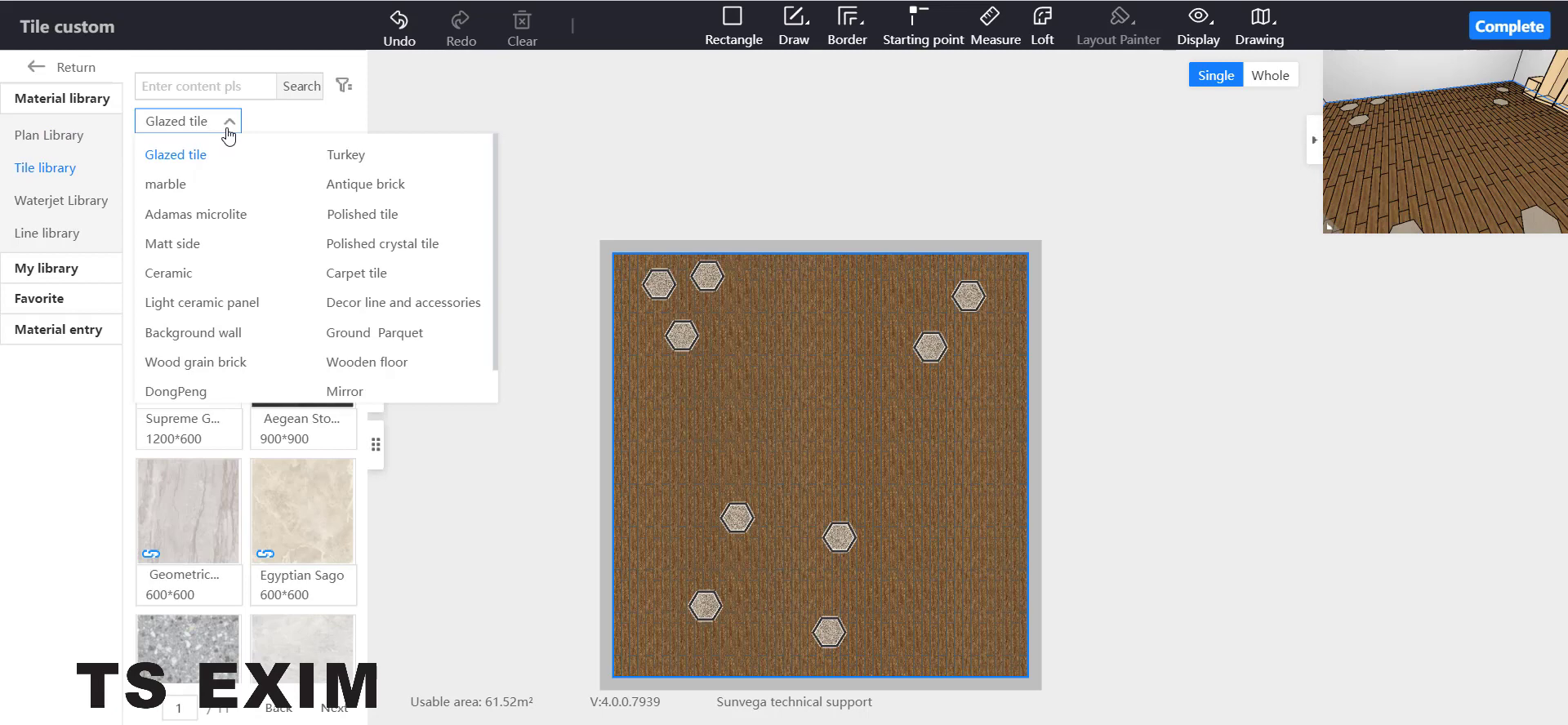
{"action": "left_click", "coordinate": [398, 362]}
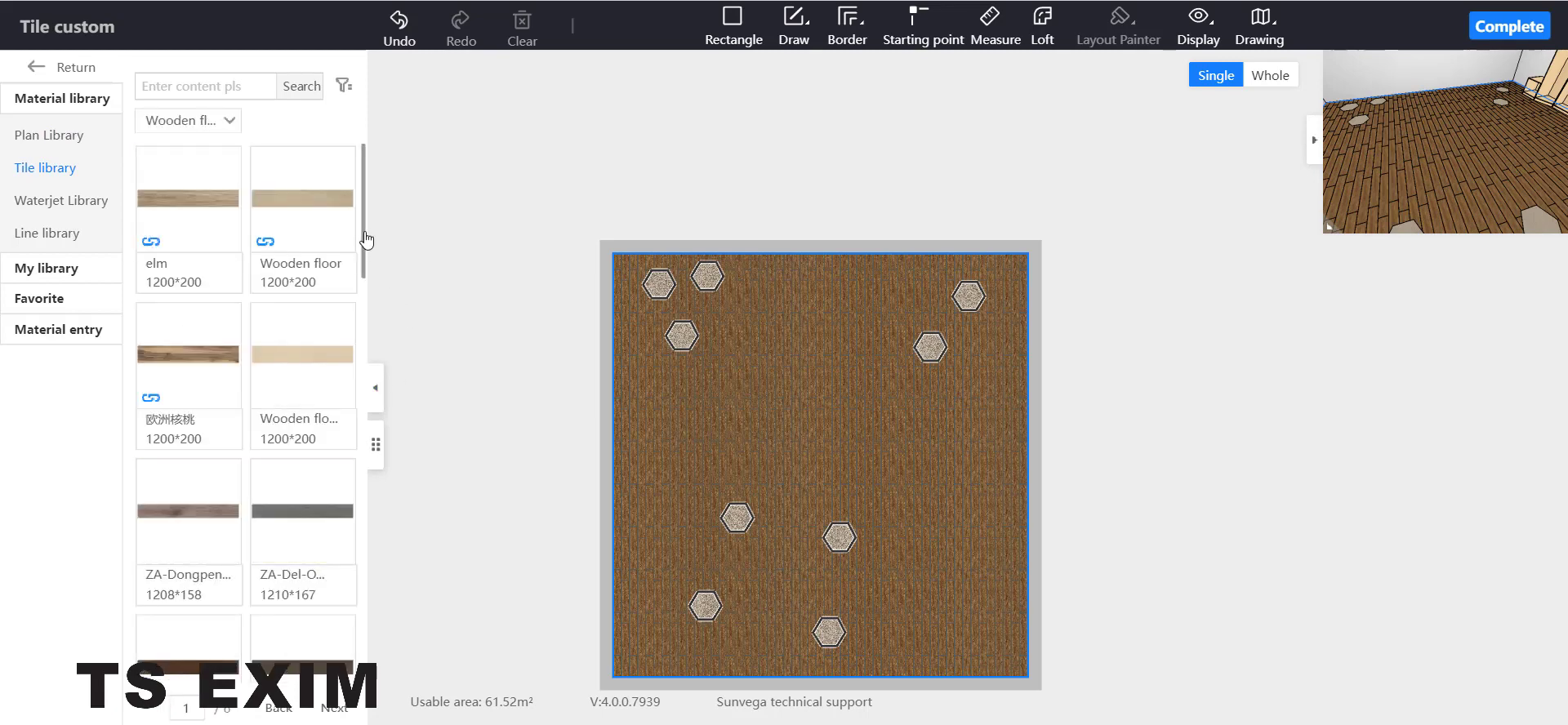
{"action": "left_click_drag", "start_coordinate": [366, 239], "coordinate": [351, 604]}
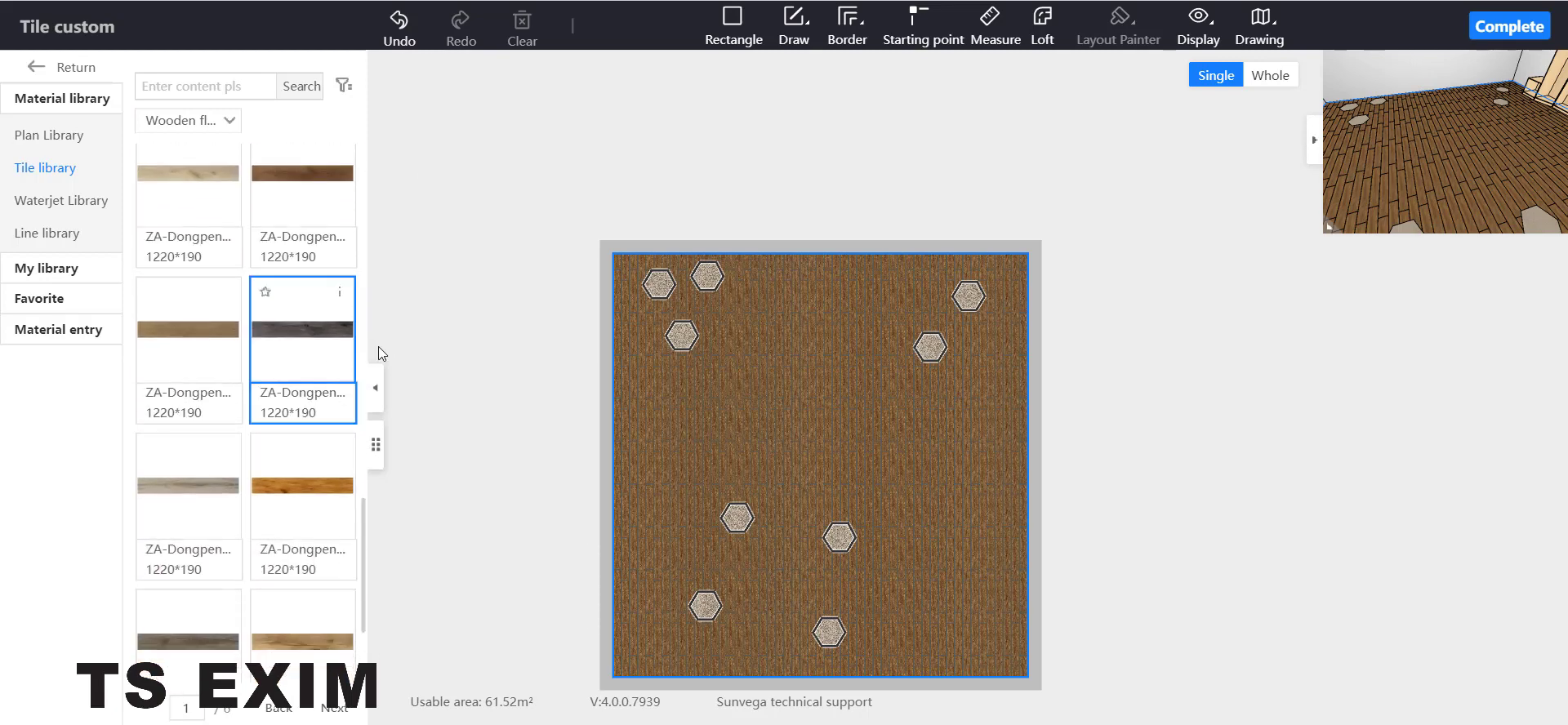
{"action": "left_click_drag", "start_coordinate": [379, 353], "coordinate": [767, 405]}
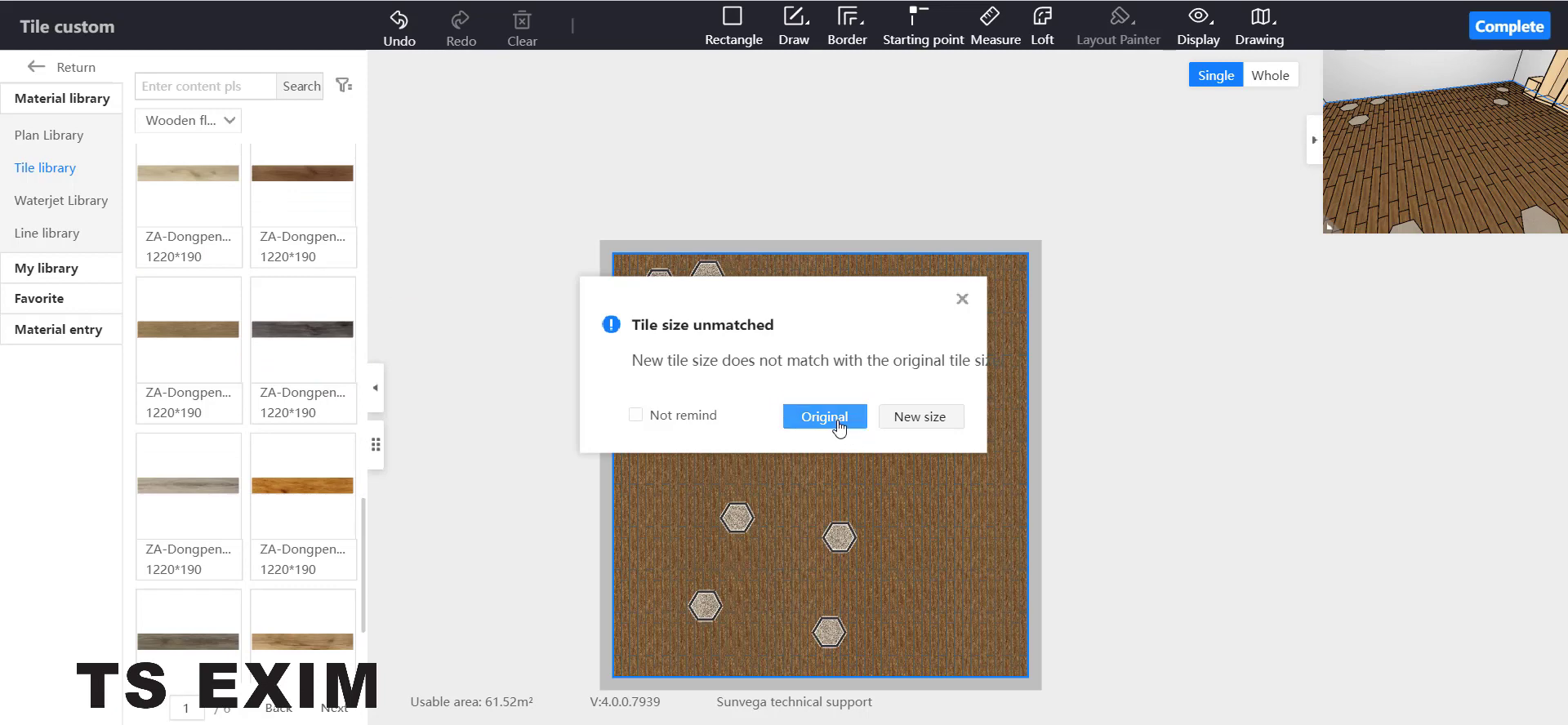
{"action": "key", "text": "Return"}
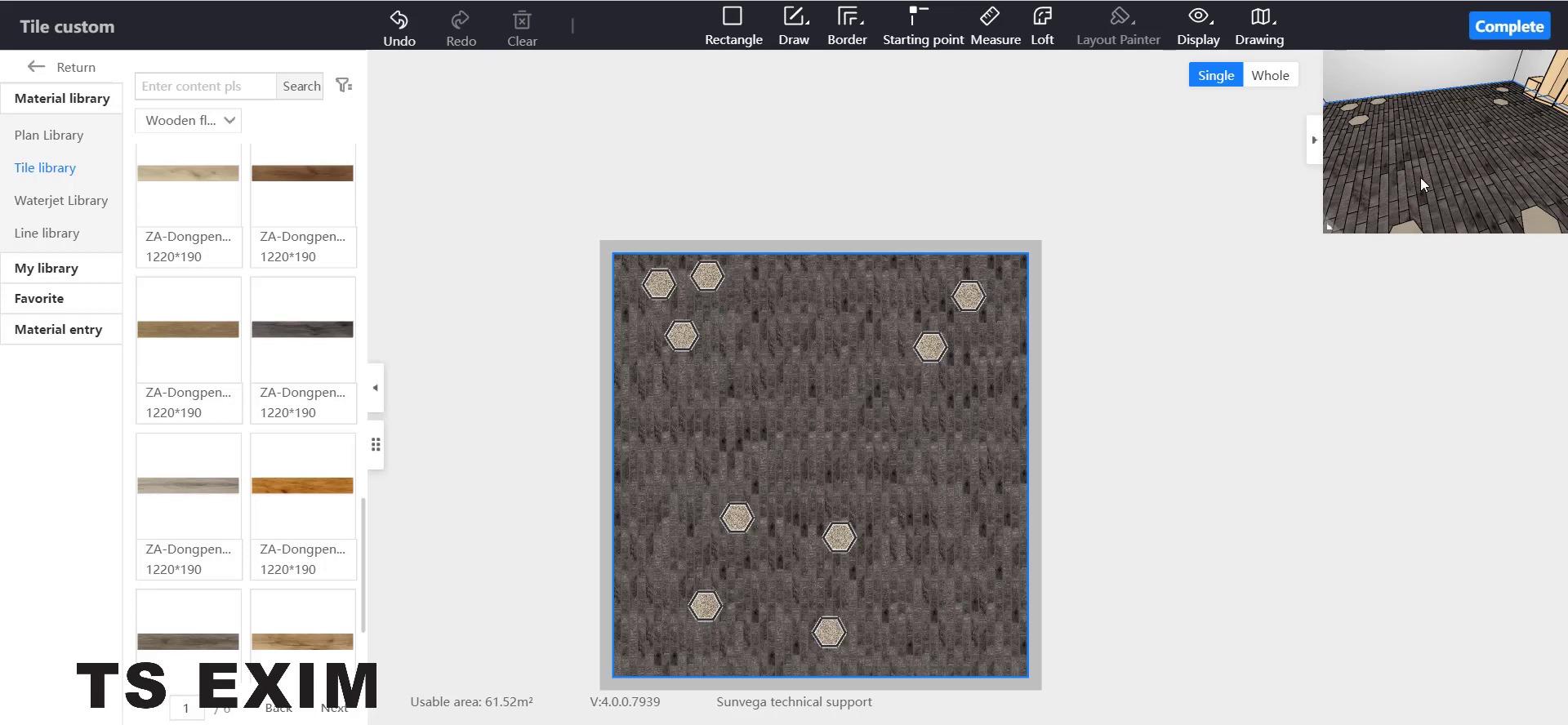
Step: Complete the tile layout and examine the finished floor with its carpet hexagons in the room's Roam view
{"action": "left_click_drag", "start_coordinate": [1419, 178], "coordinate": [1498, 175]}
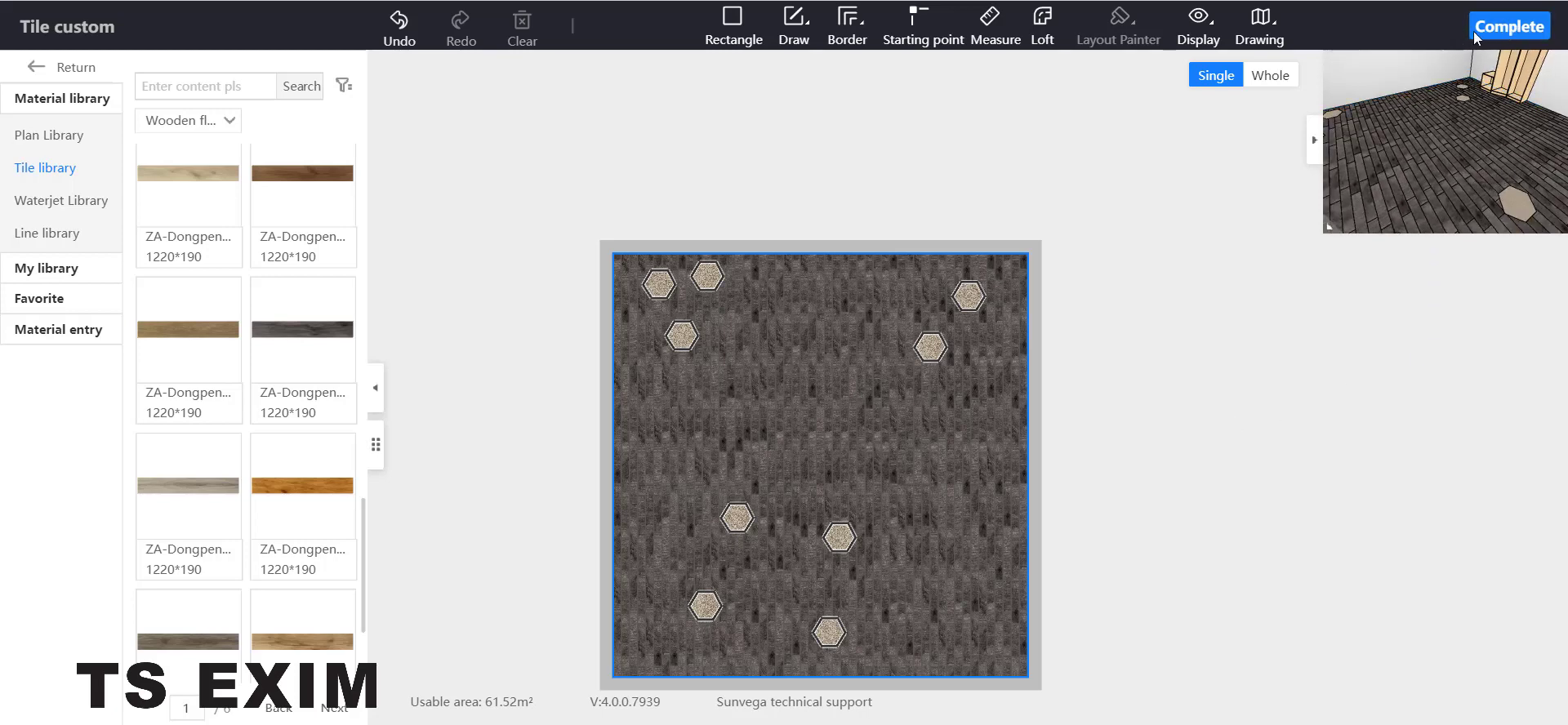
{"action": "left_click", "coordinate": [1513, 37]}
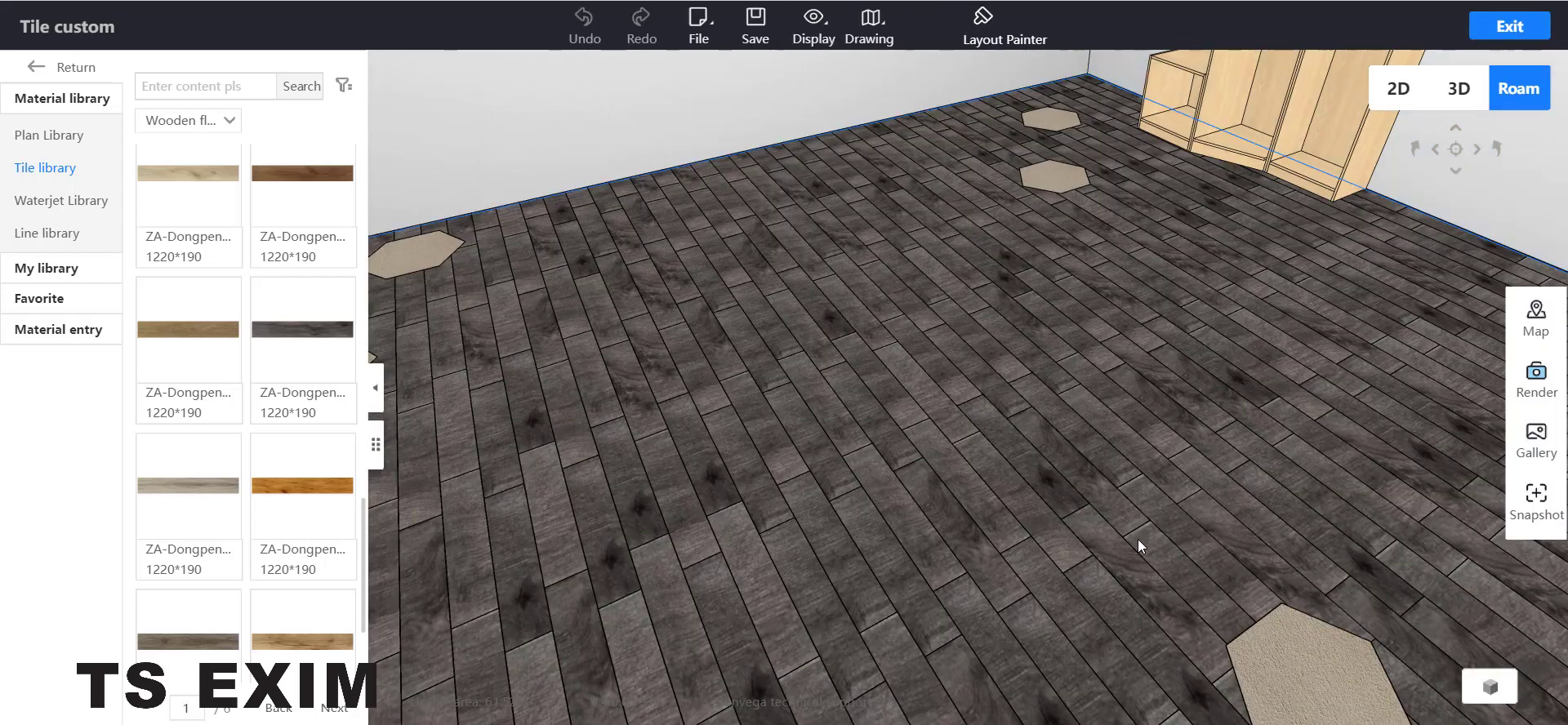
{"action": "left_click_drag", "start_coordinate": [1139, 542], "coordinate": [1163, 511]}
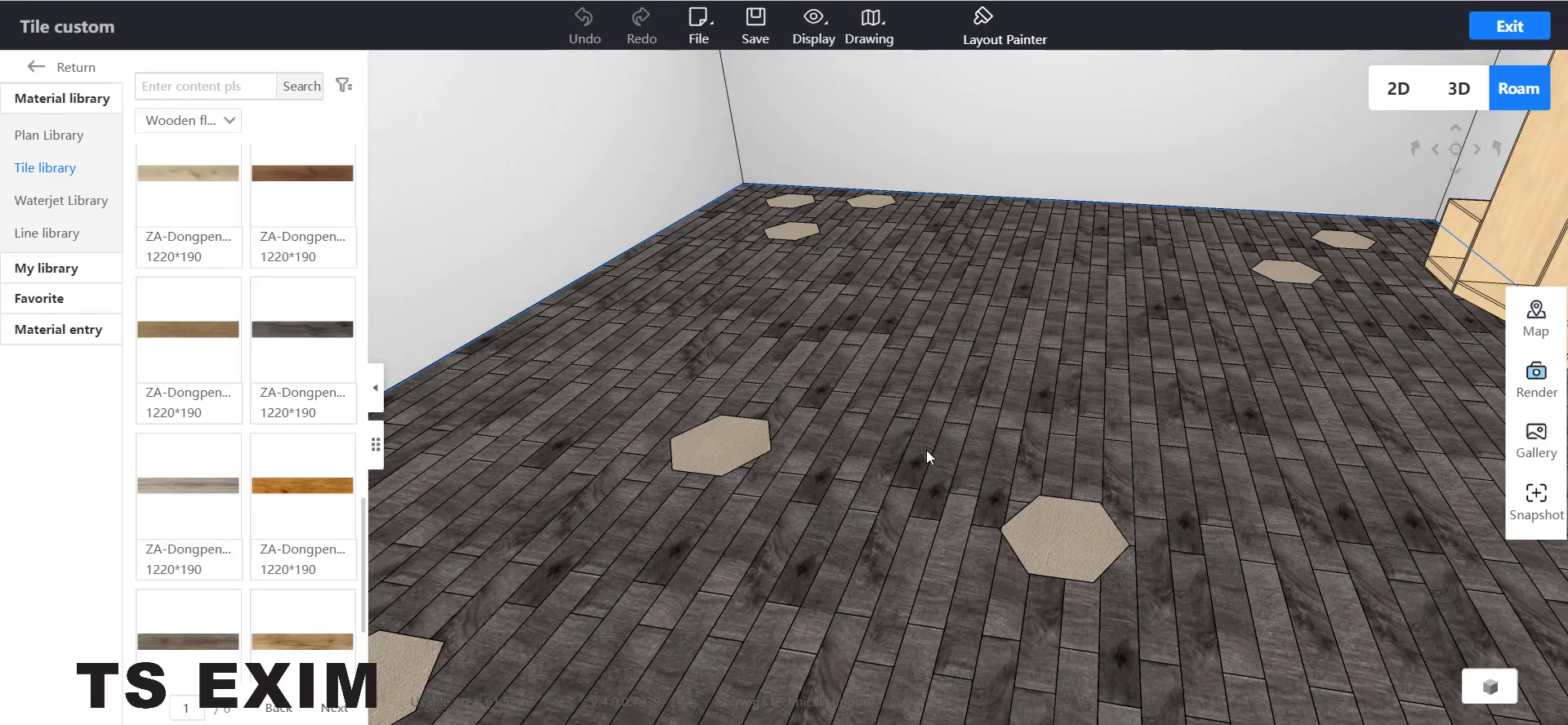
{"action": "scroll", "coordinate": [931, 436], "scroll_direction": "up", "scroll_amount": 5}
{"action": "scroll", "coordinate": [939, 465], "scroll_direction": "down", "scroll_amount": 5}
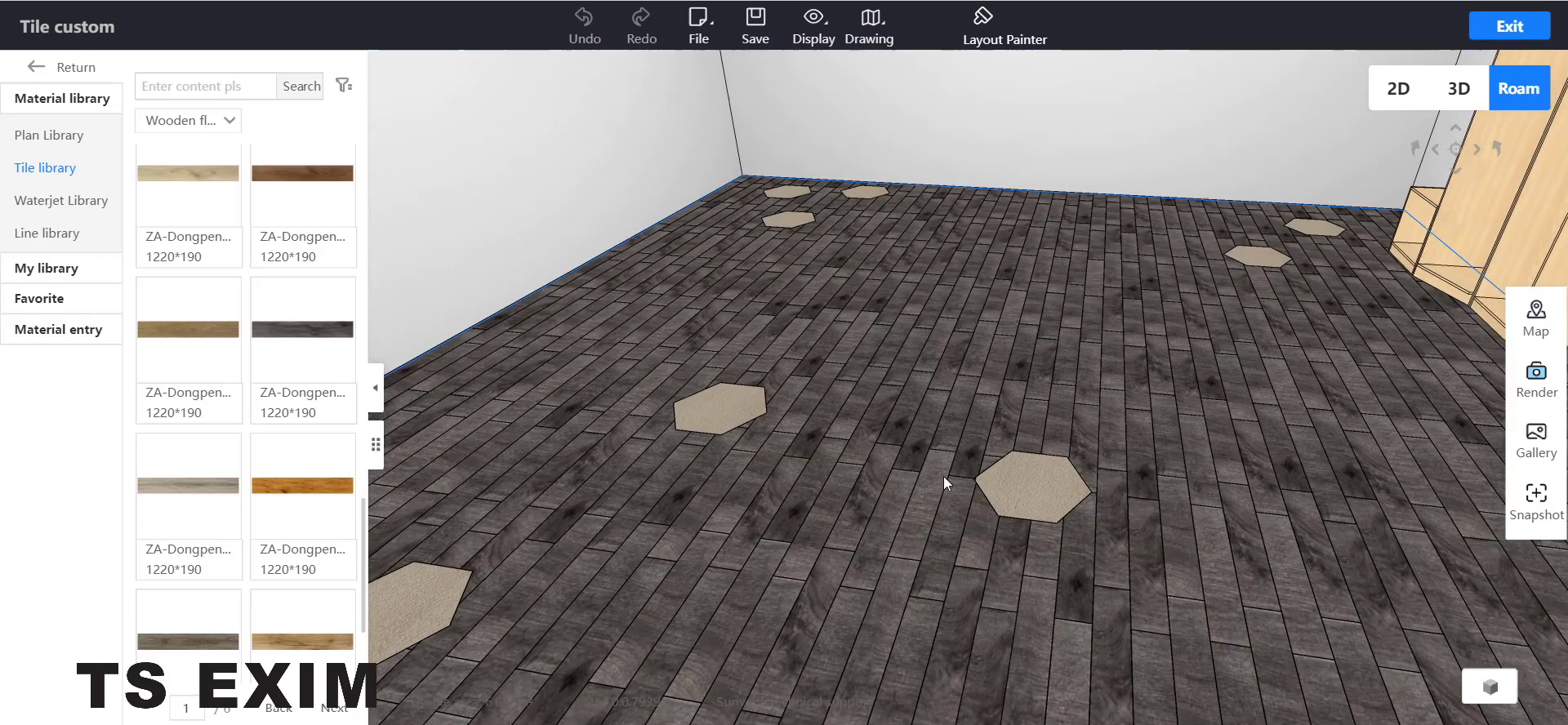
{"action": "left_click_drag", "start_coordinate": [943, 477], "coordinate": [968, 459]}
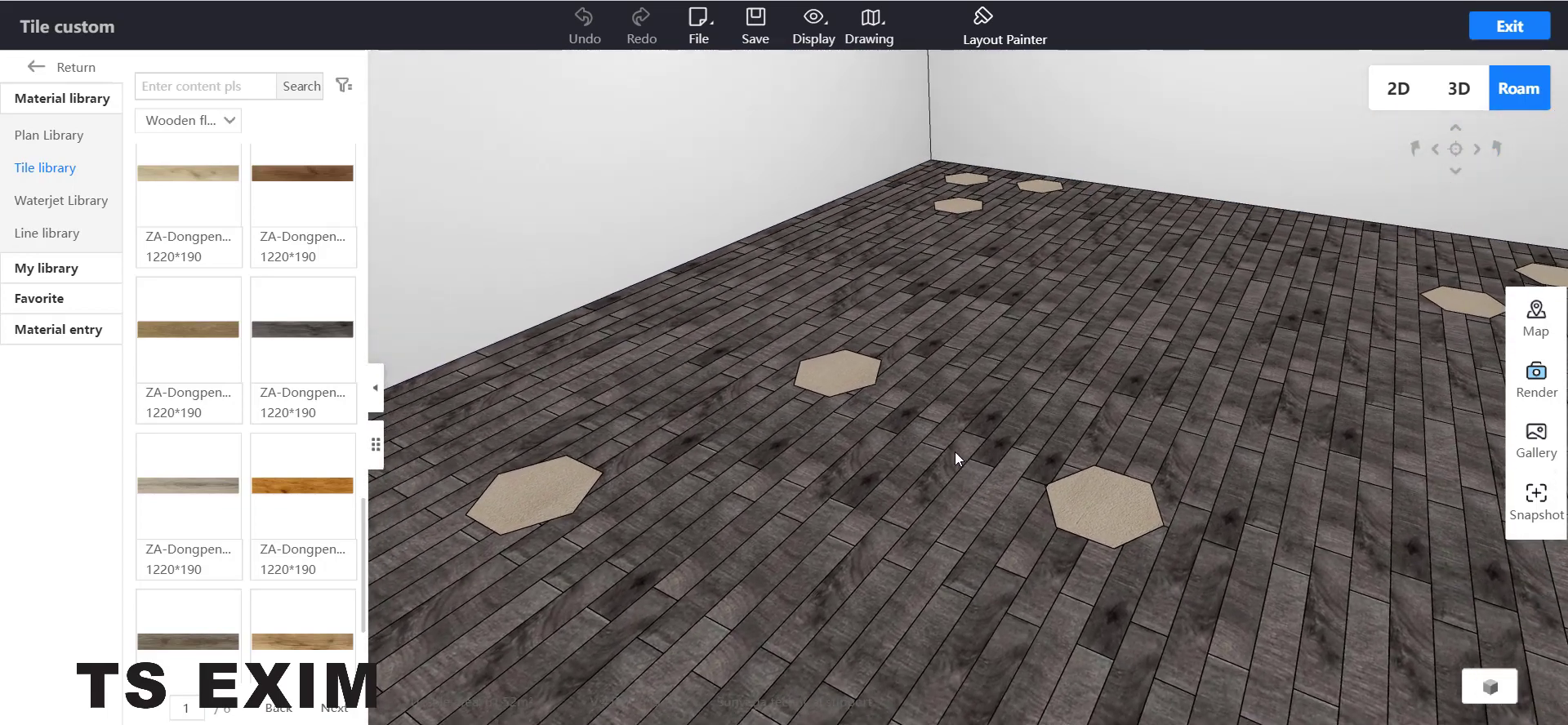